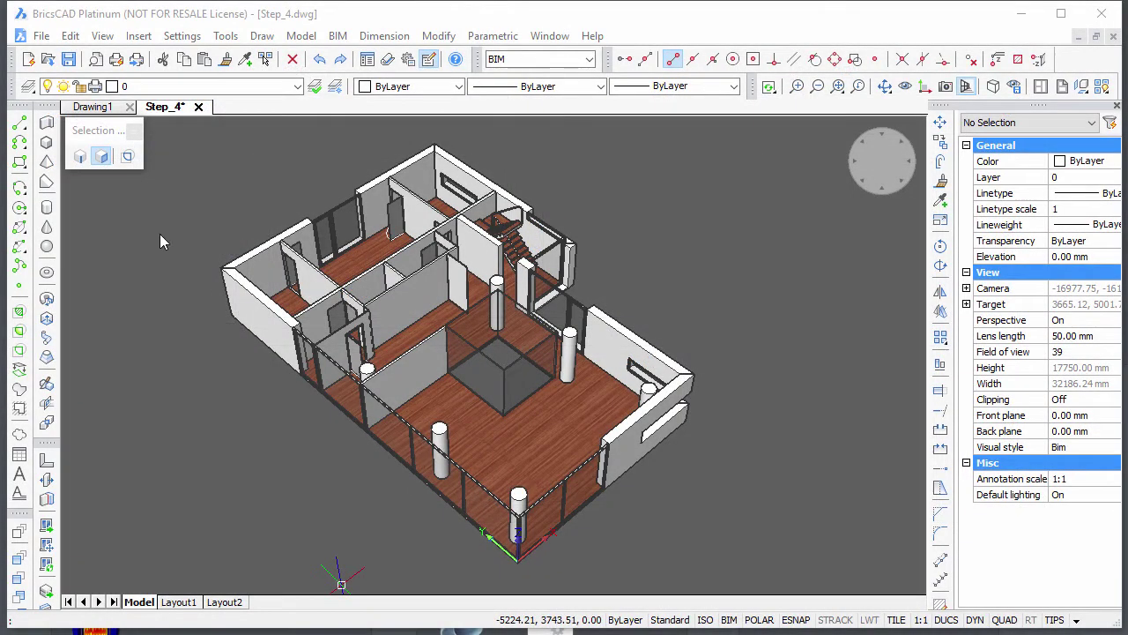
Step: Make ExteriorWalls_1 the current layer and set the elevation to 2750 mm, with entity snaps using that elevation as their Z value
click(298, 86)
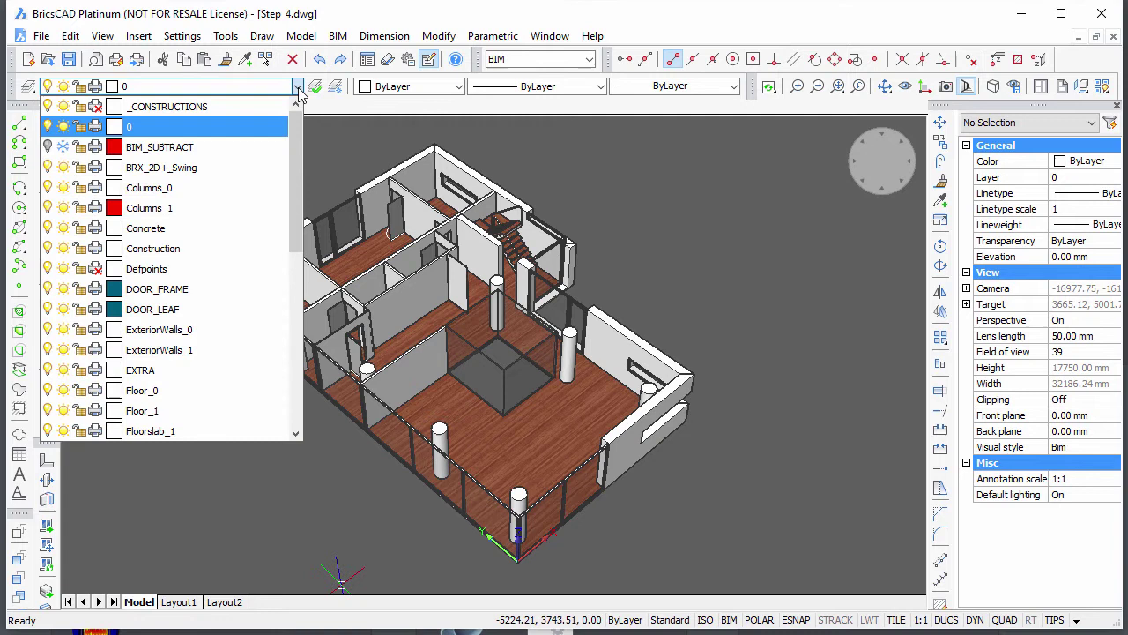
click(142, 351)
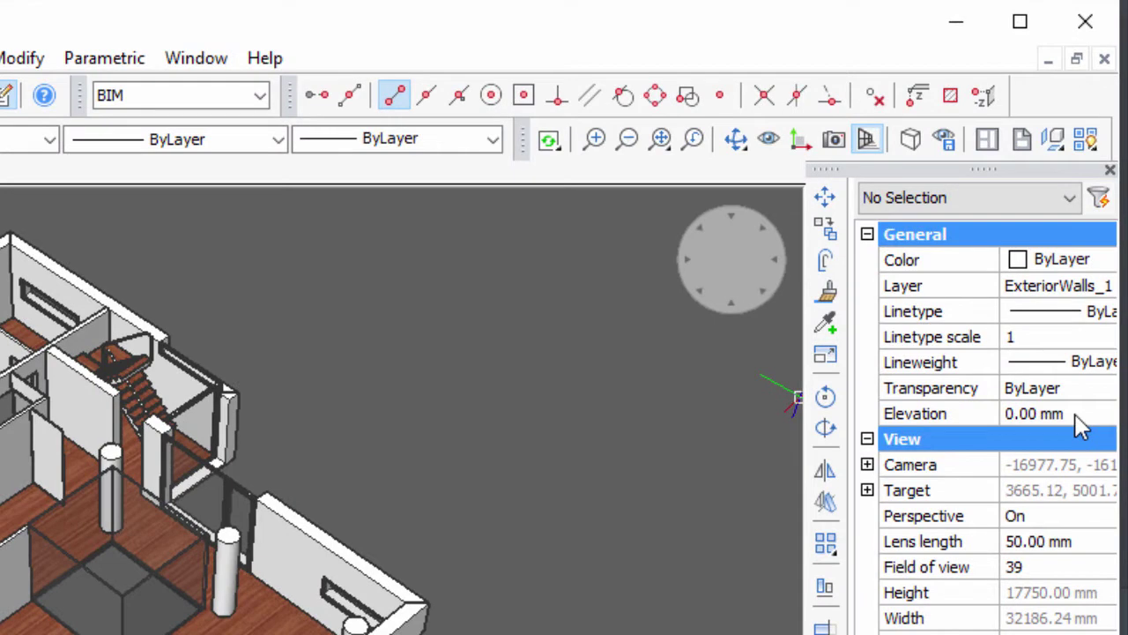
click(1096, 256)
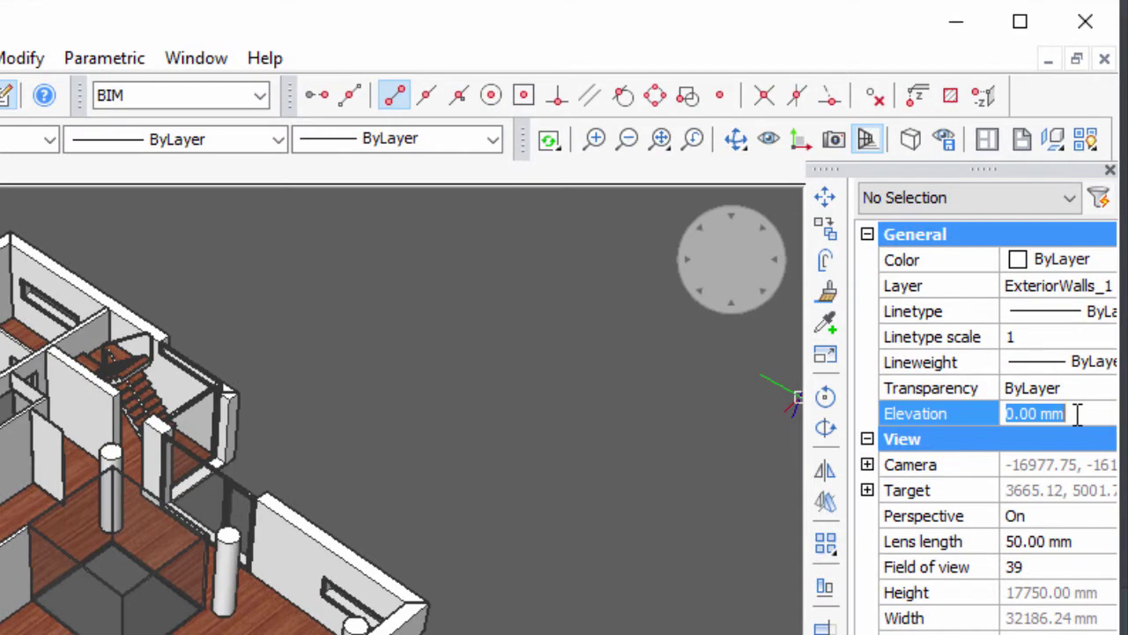
text(275)
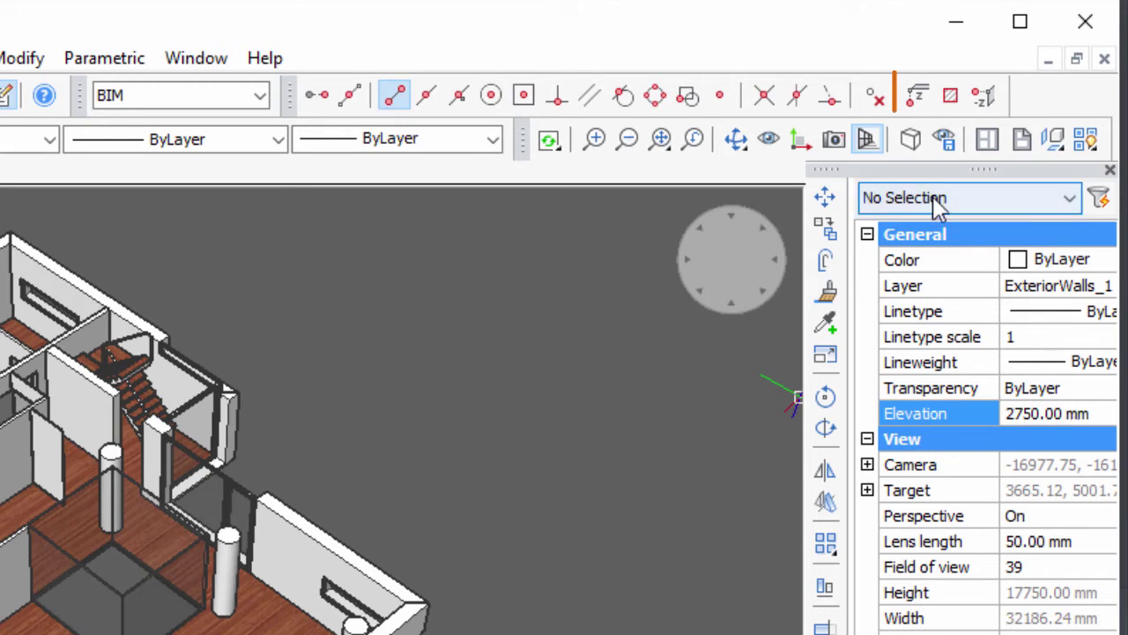
click(914, 104)
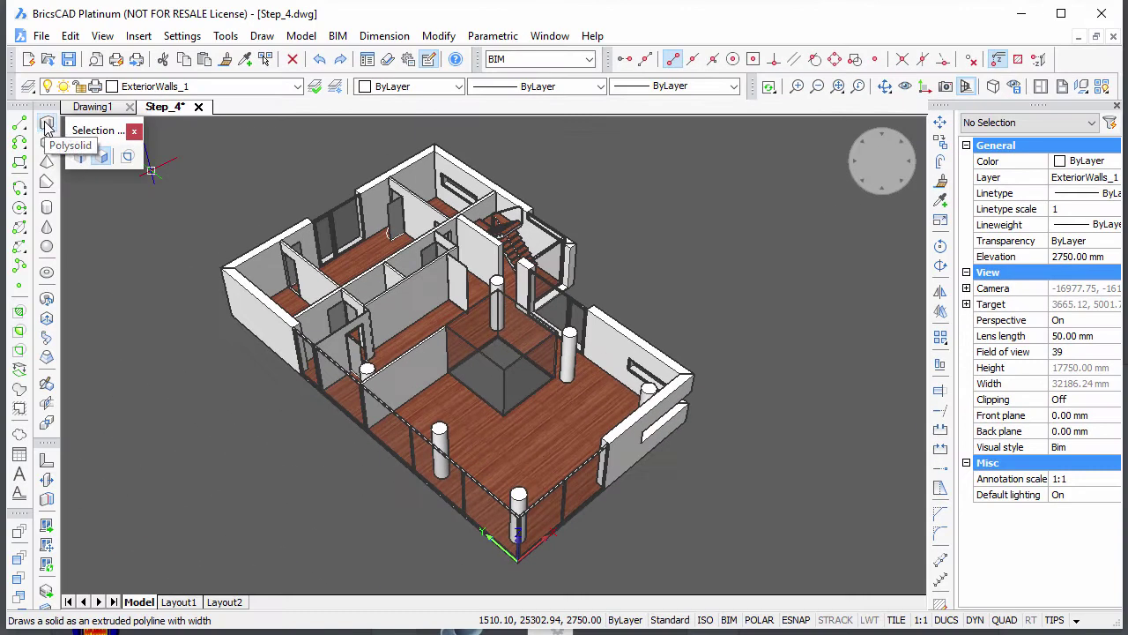
Step: Trace a closed rectangular polysolid of 9600 by 17700 mm through the outer corners of the ground floor's main volume
click(4, 130)
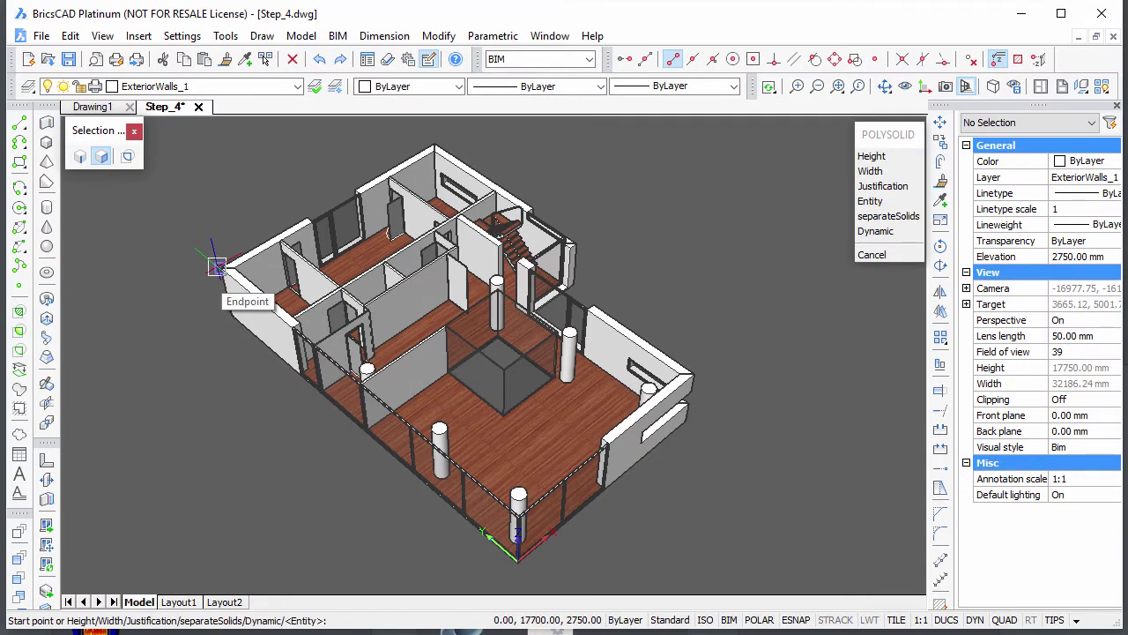
click(216, 266)
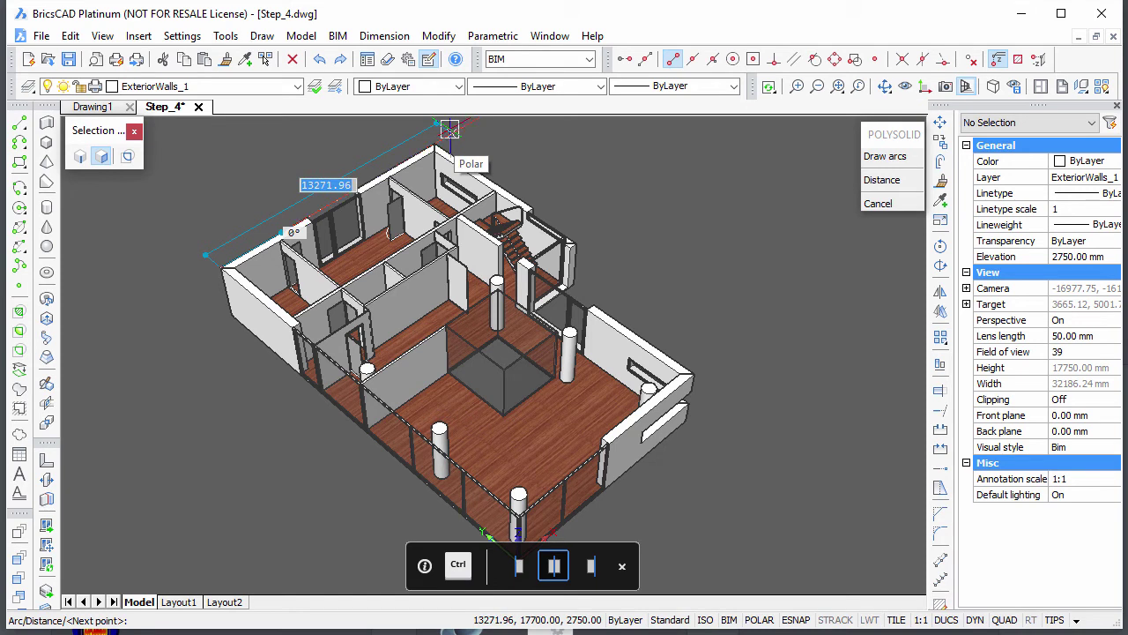
click(694, 374)
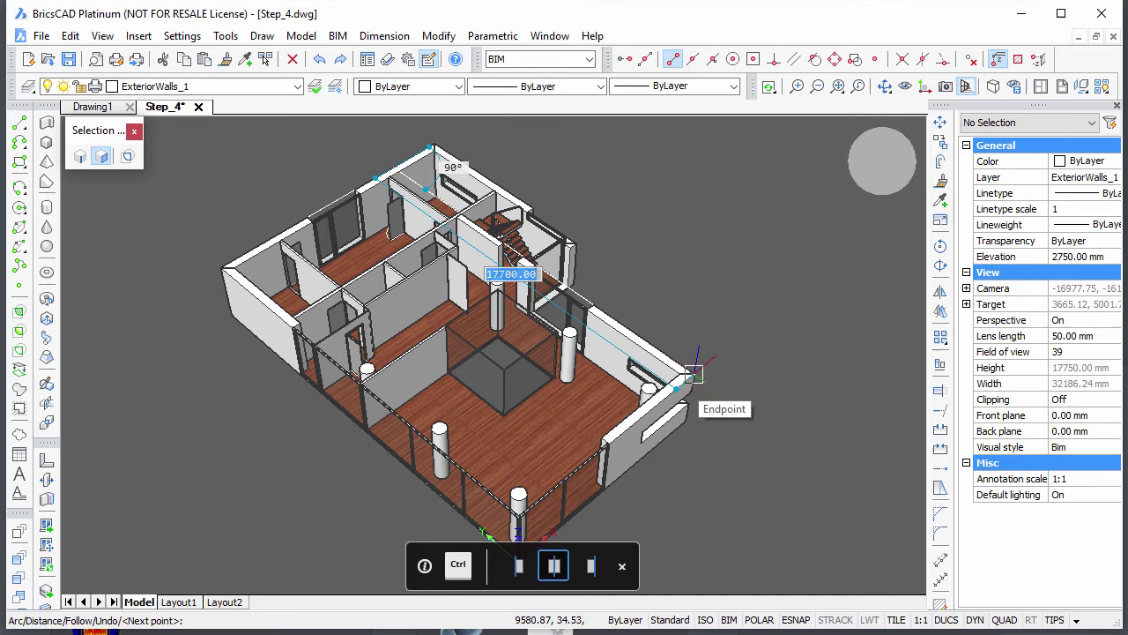
middle_drag(694, 379, 767, 280)
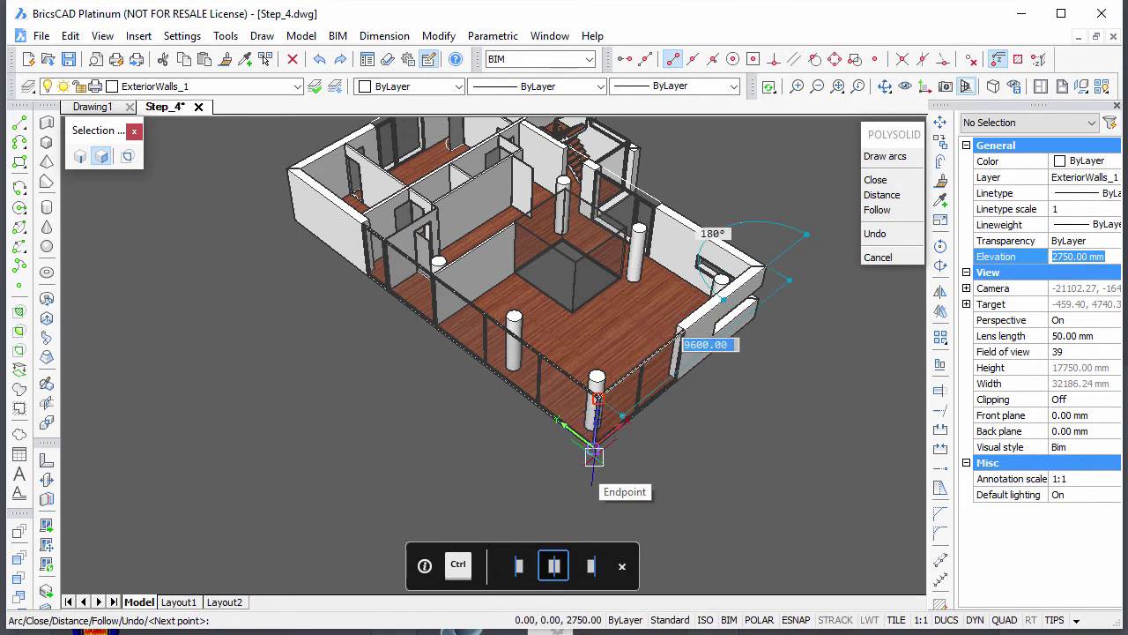
click(594, 457)
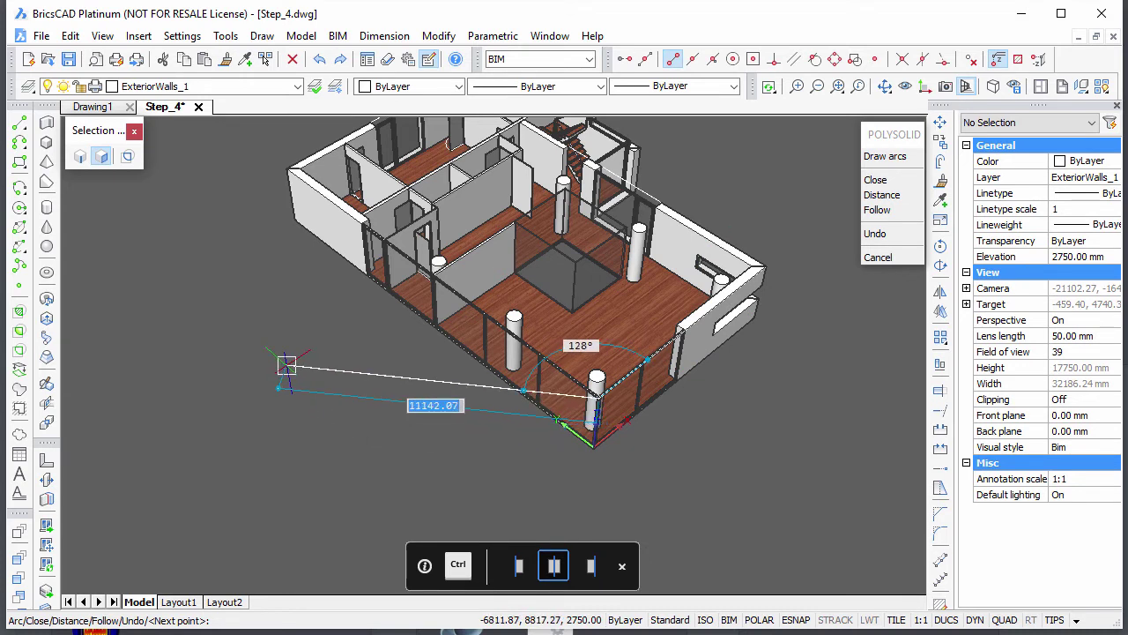
text(c)
key(Return)
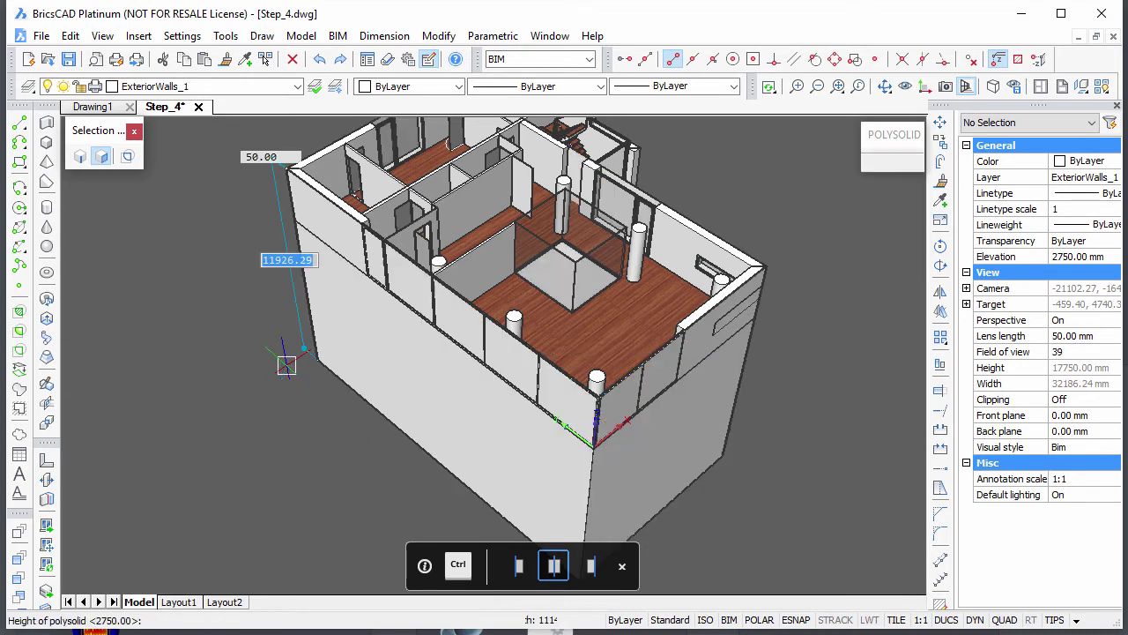
Step: Give the closed polysolid a height of 3650 mm and a thickness of 400 mm, justified toward the inside of the outline
middle_drag(300, 379, 294, 240)
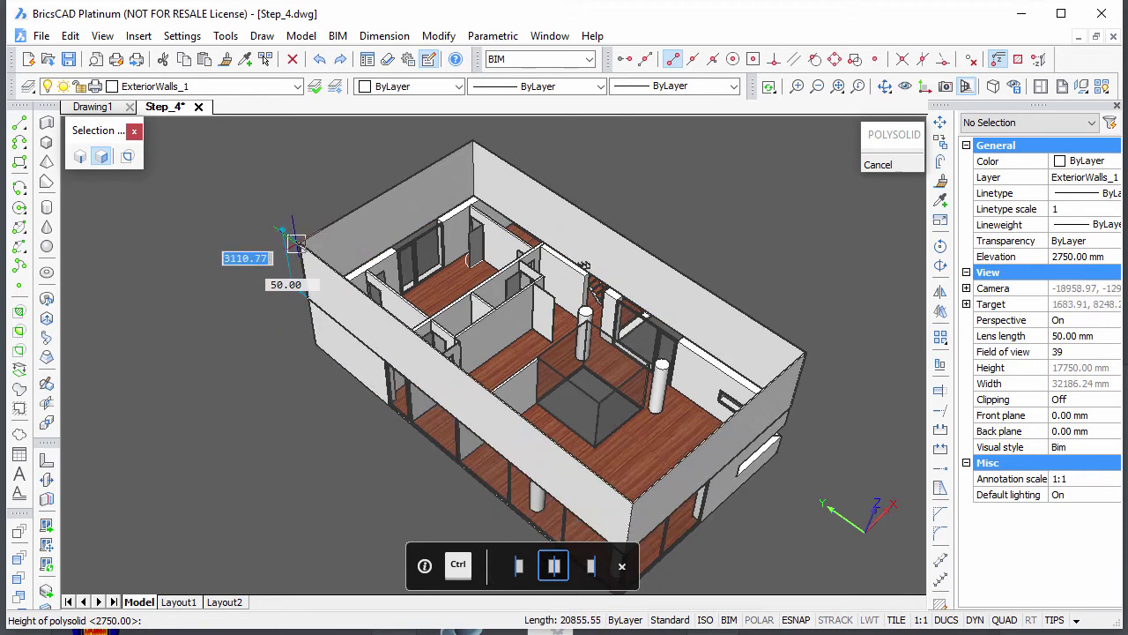
text(3650)
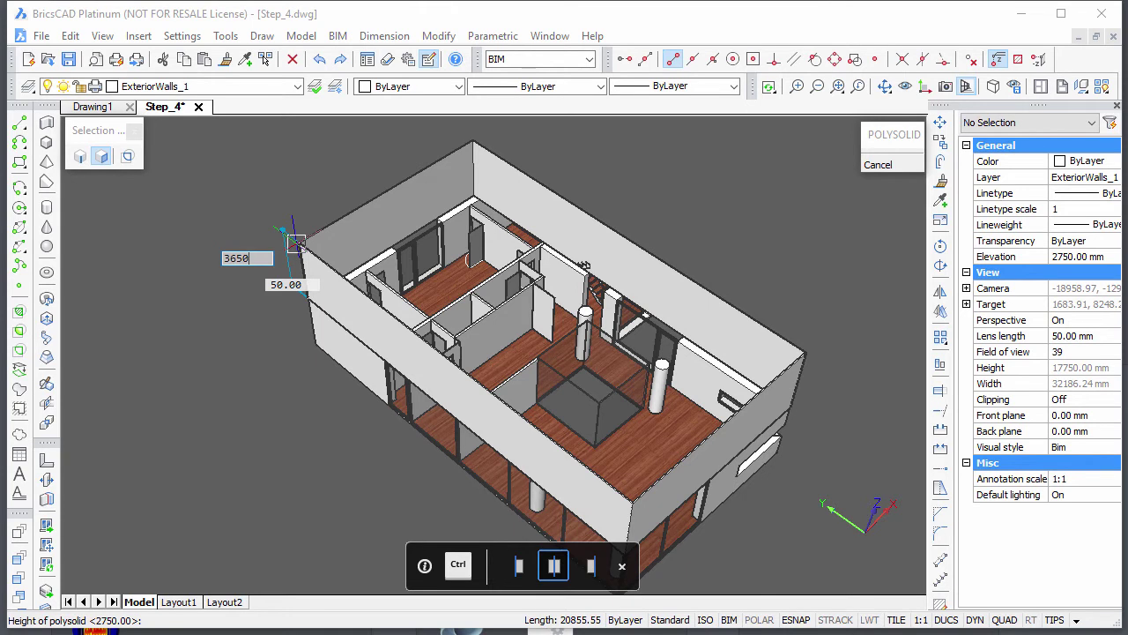
key(Tab)
text(4)
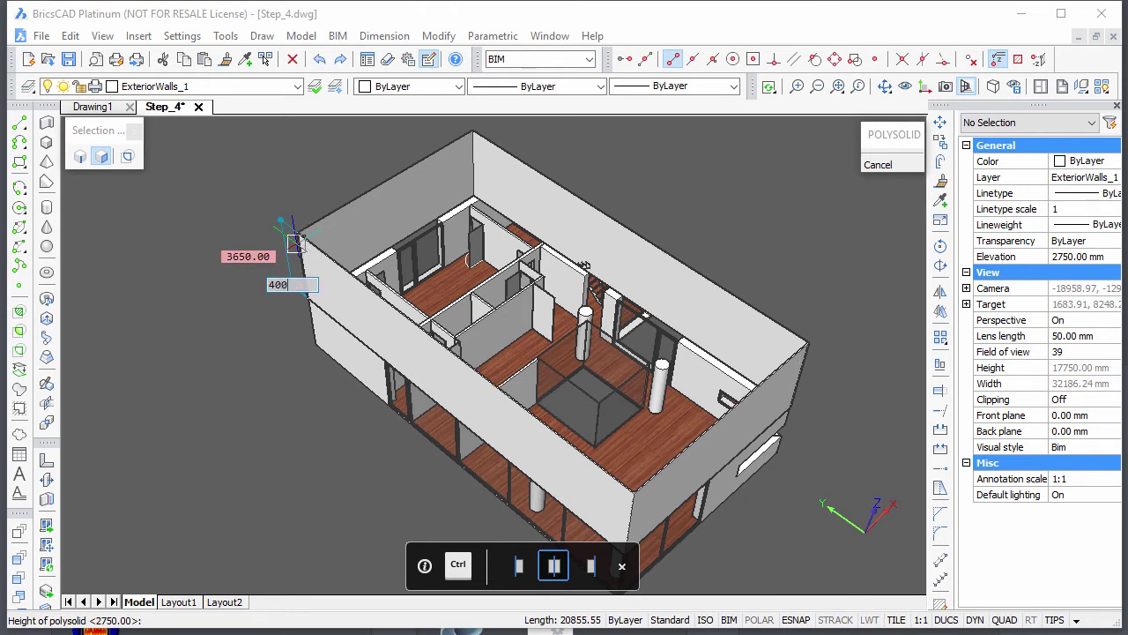
key(Tab)
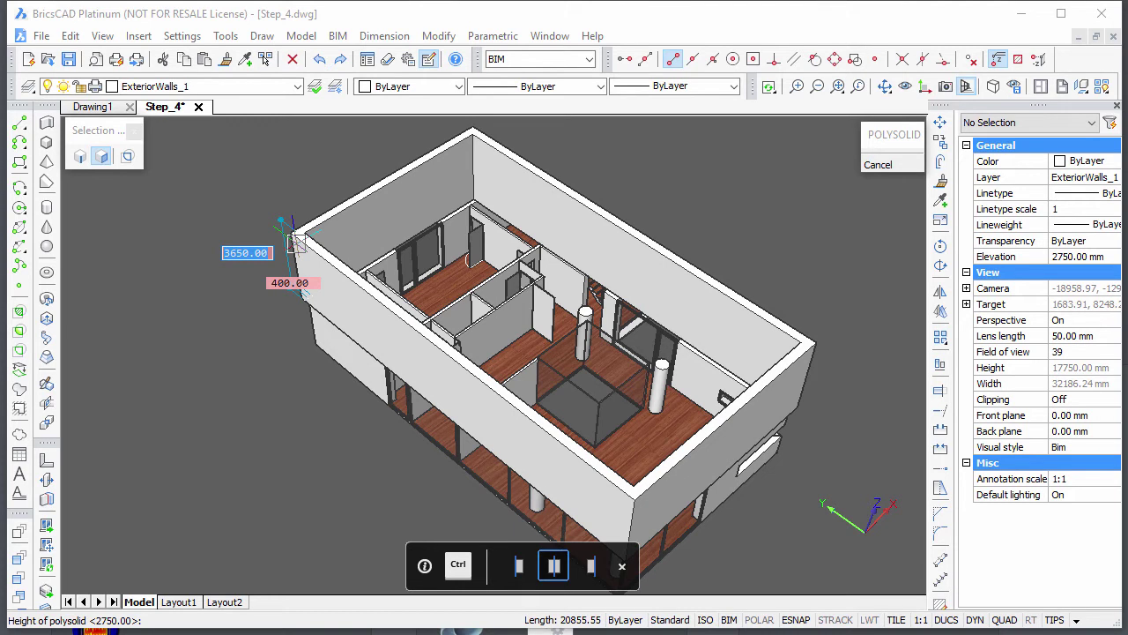
key(ctrl)
key(ctrl)
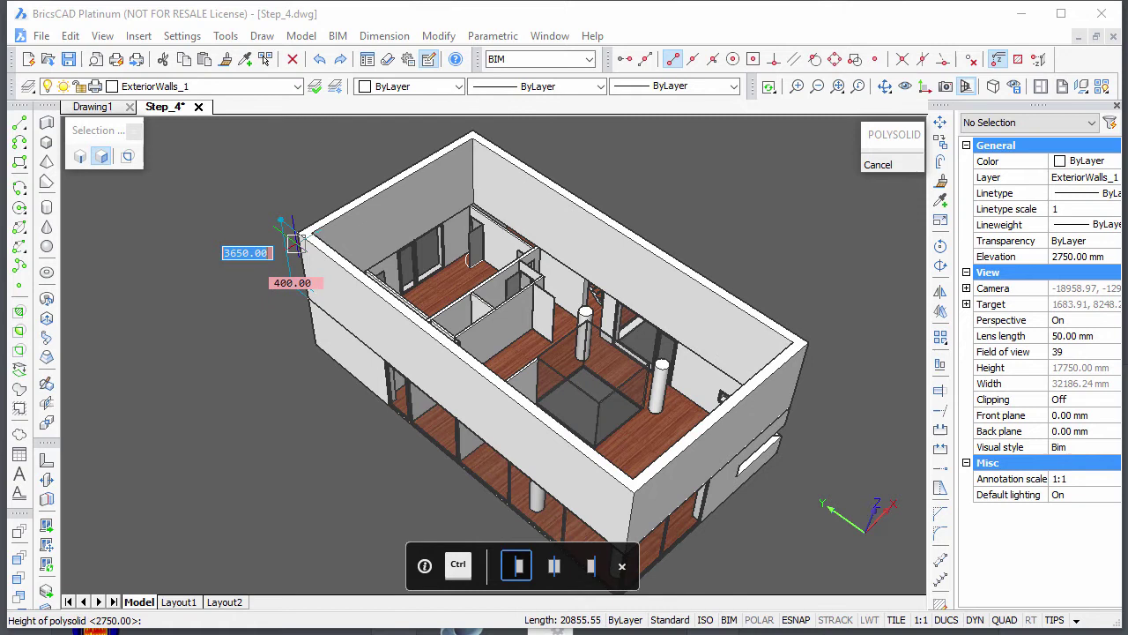
key(Return)
Step: Draw a second polysolid 3650 mm high and 400 mm thick along the outer corners of the protruding stair volume, ending at the main wall
shift+middle_drag(838, 282, 557, 261)
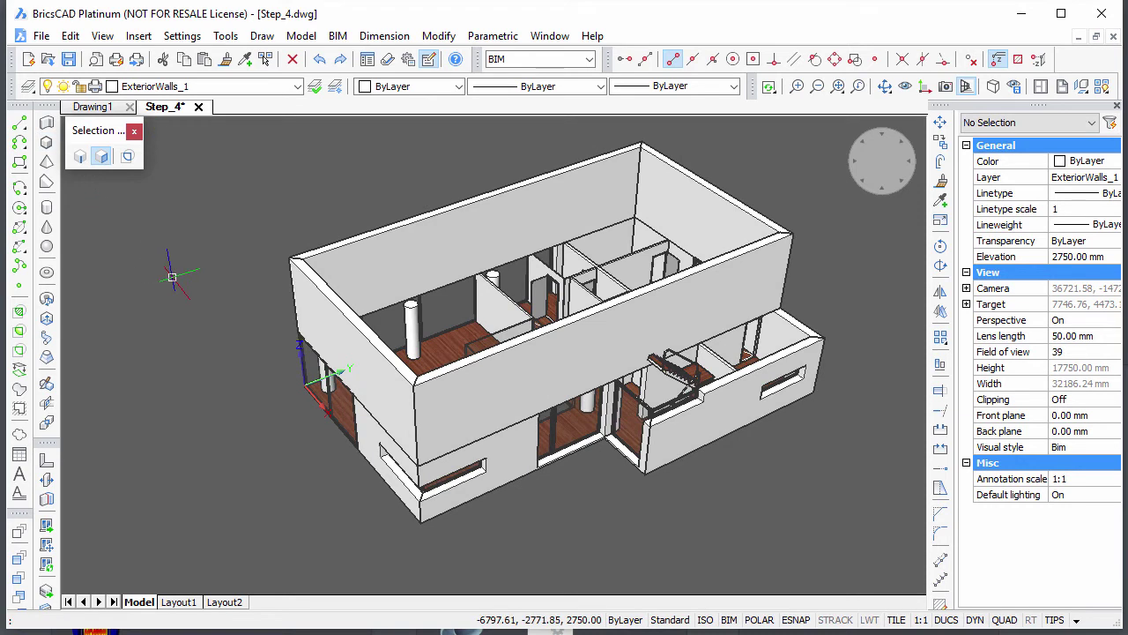
right_click(172, 278)
click(185, 304)
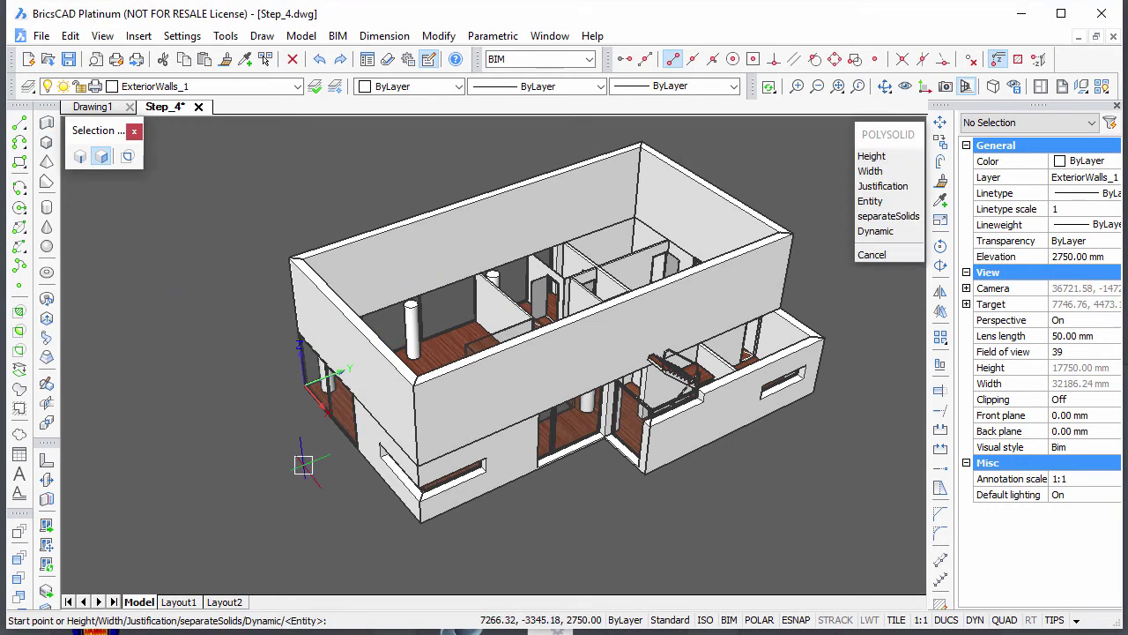
click(826, 338)
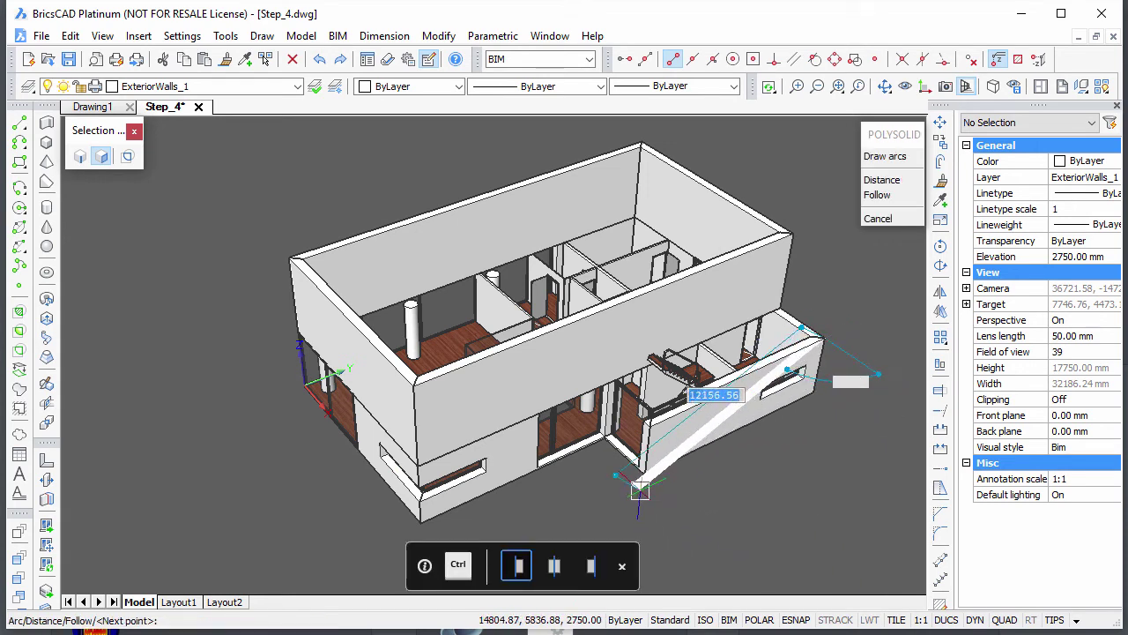
click(641, 473)
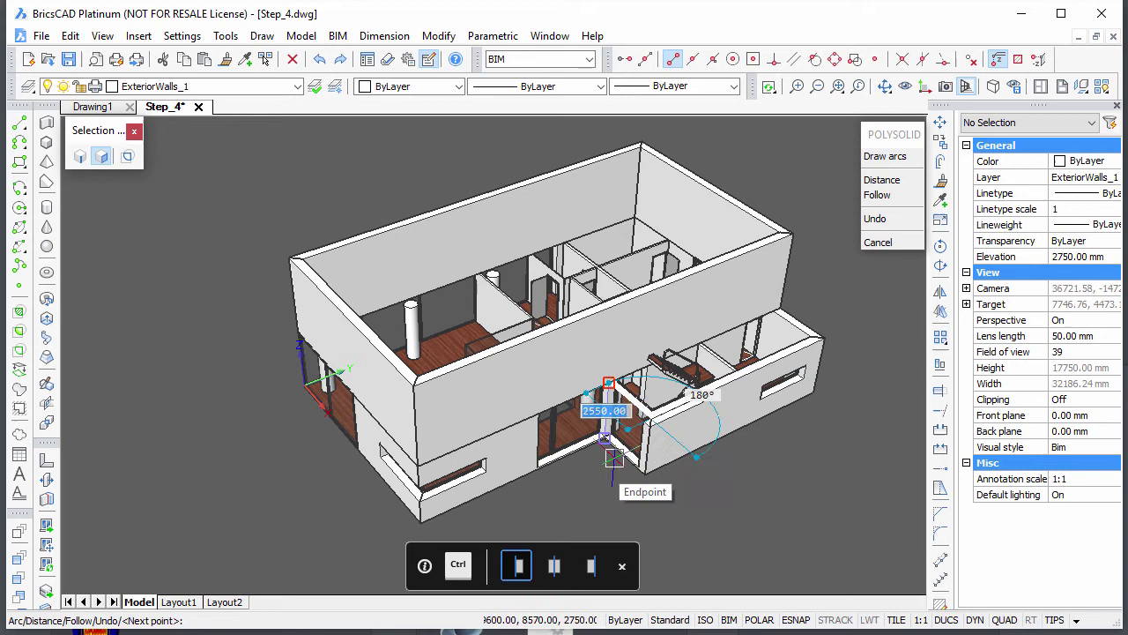
key(Return)
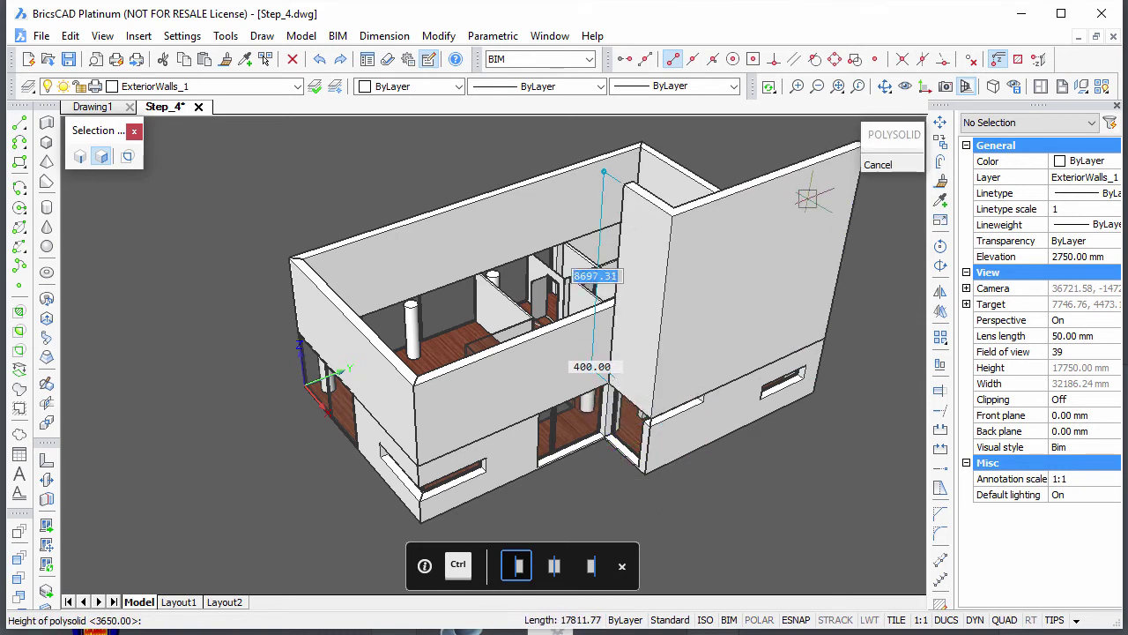
key(Return)
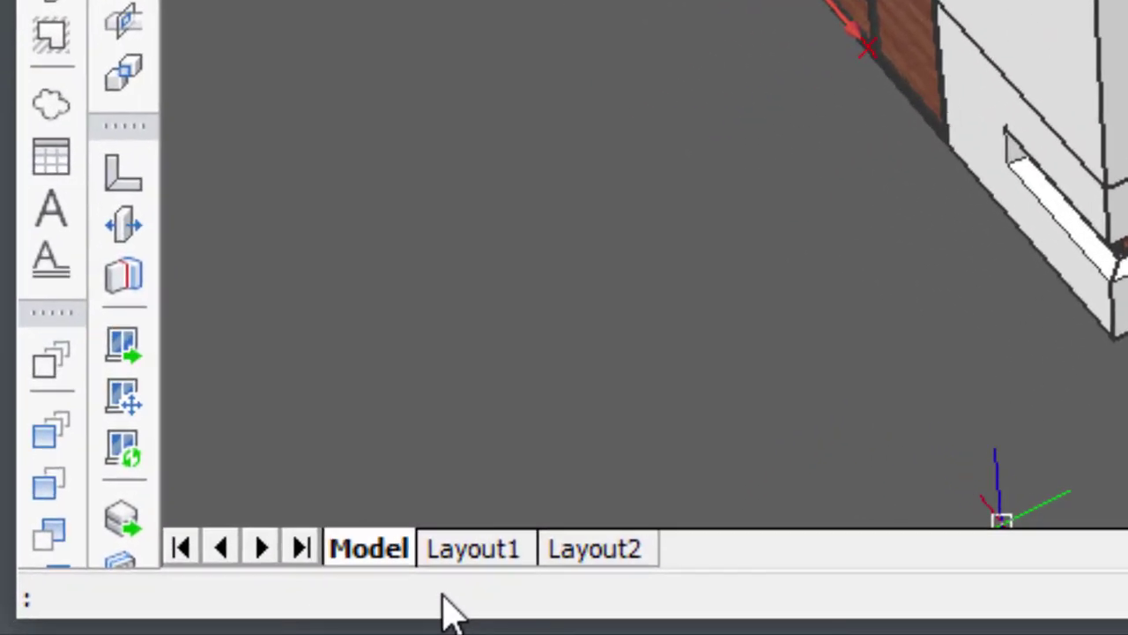
Step: Isolate the layer of the new upper walls with LAYISO
text(so)
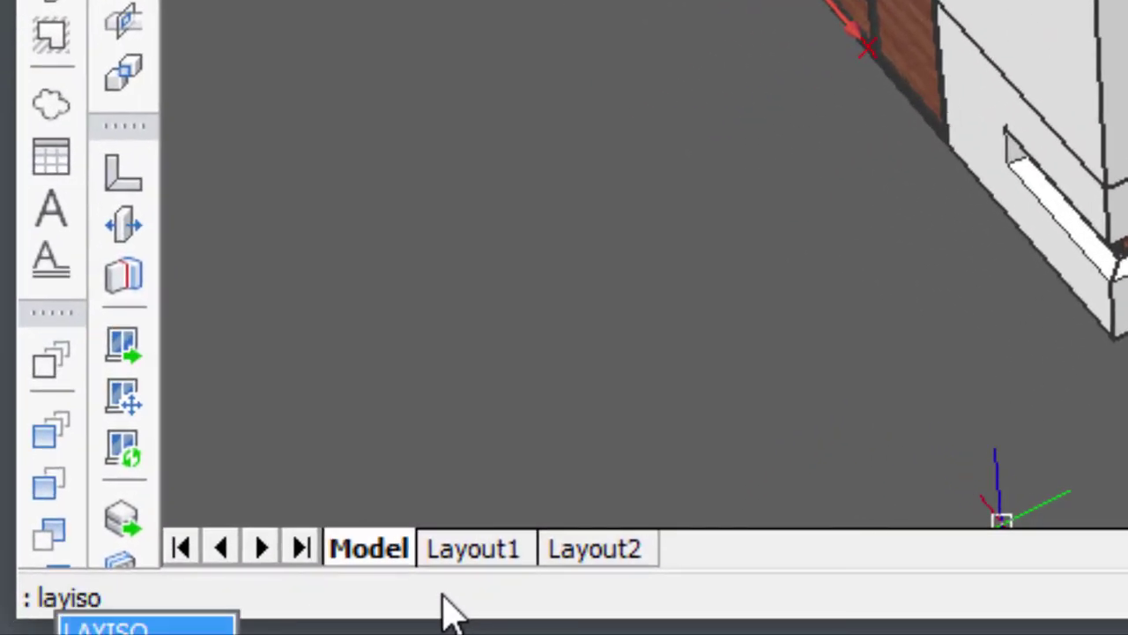
key(Return)
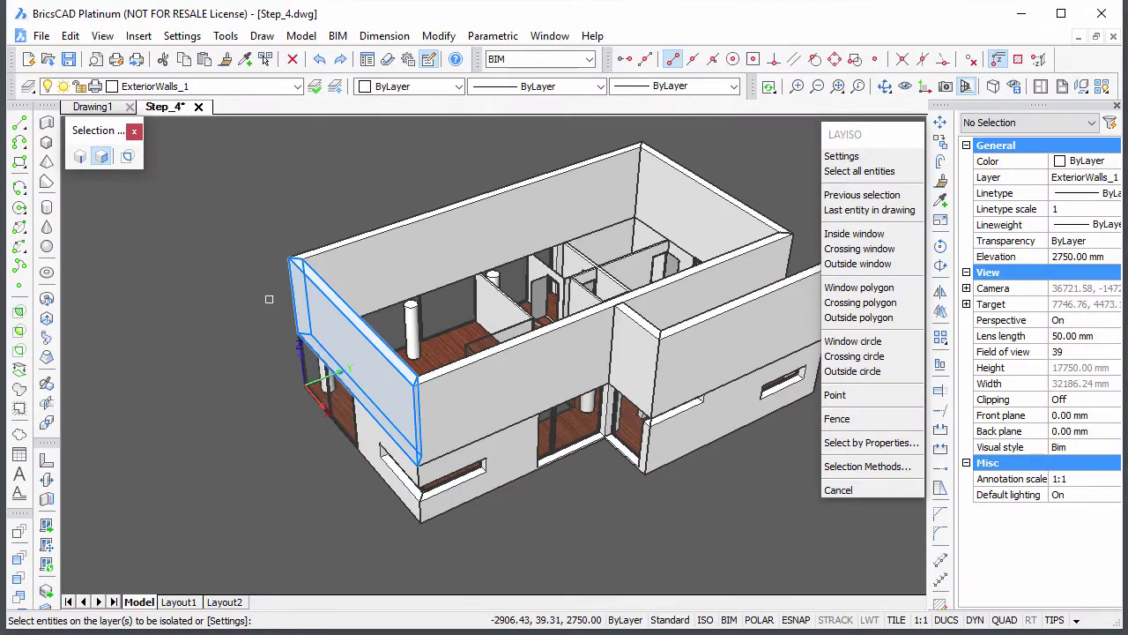
key(Return)
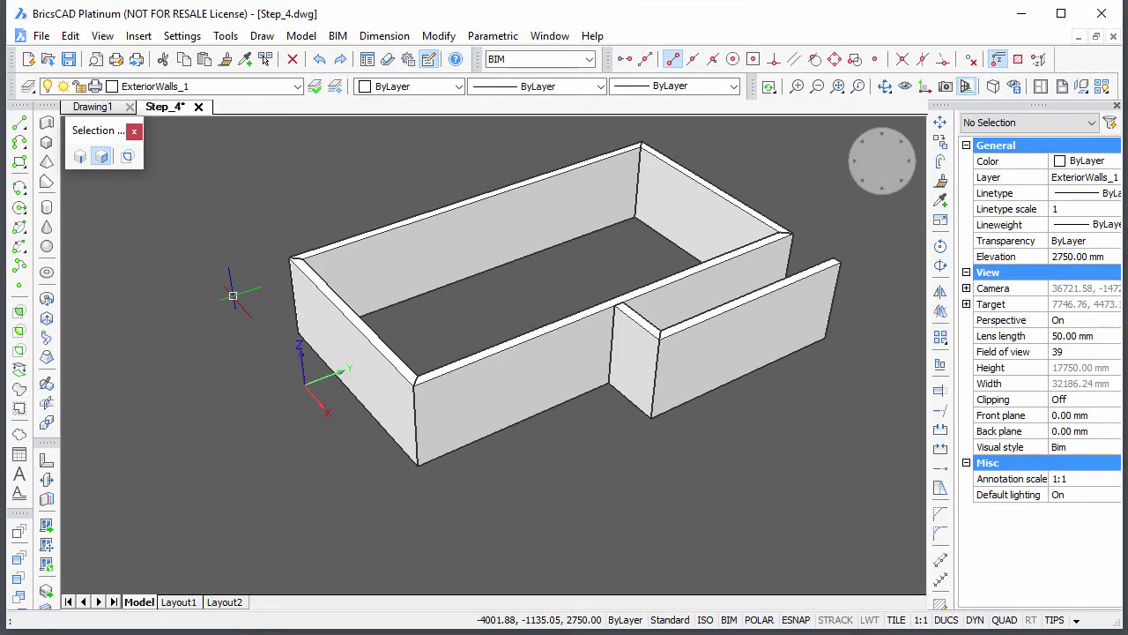
Step: L-connect the short and long upper walls at the corner near the origin, with the long wall running through to the short wall's outer face
click(454, 509)
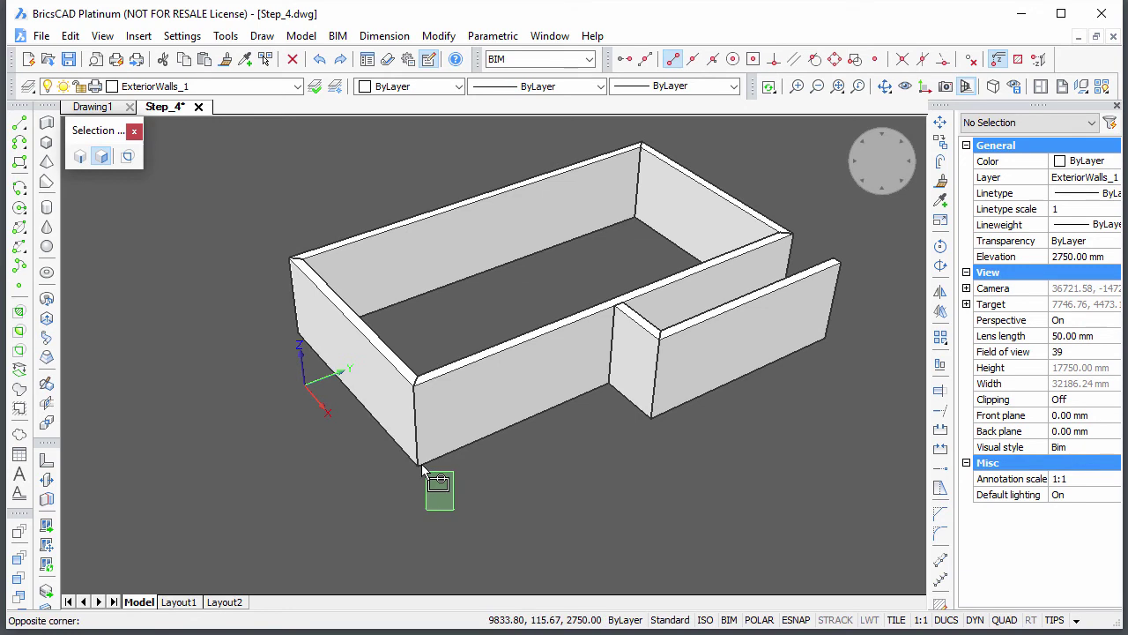
click(375, 450)
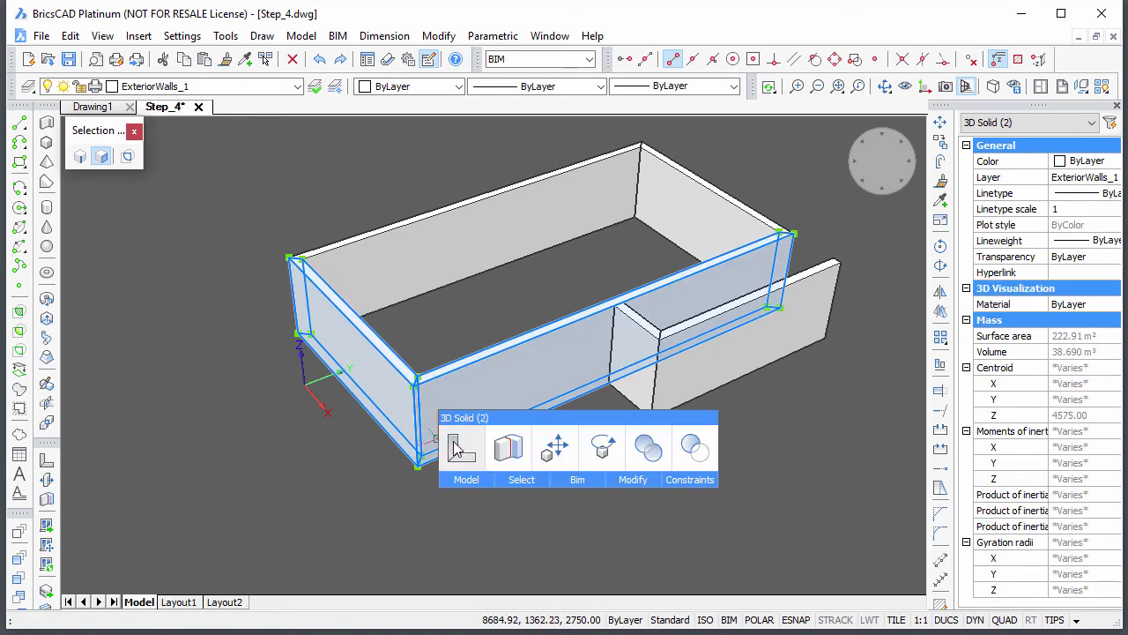
click(449, 445)
key(ctrl)
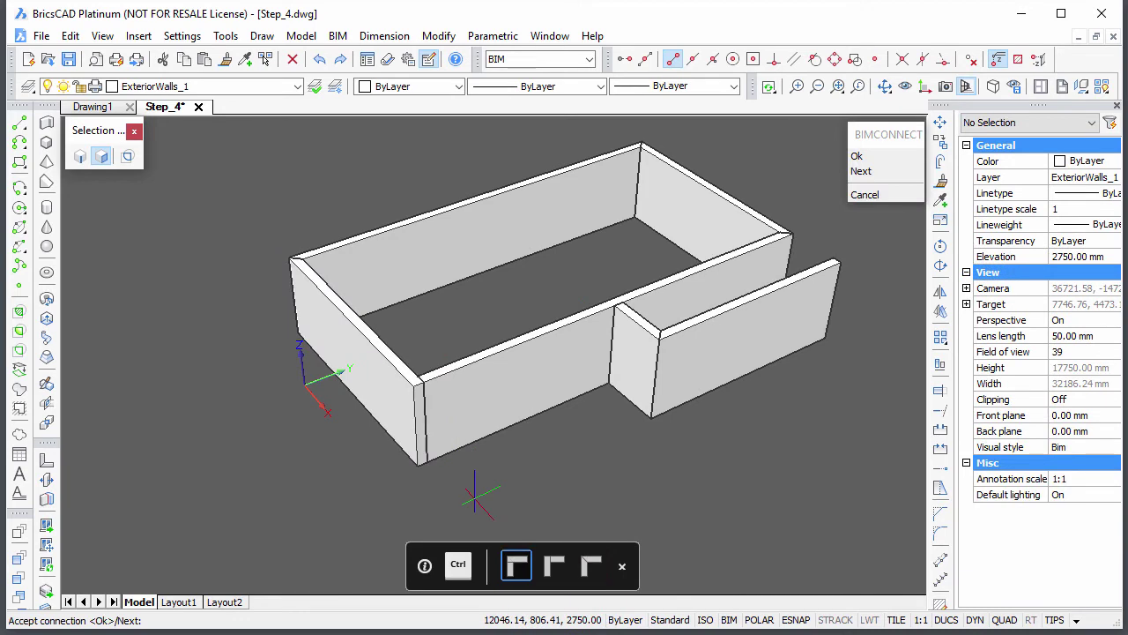
key(ctrl)
key(Return)
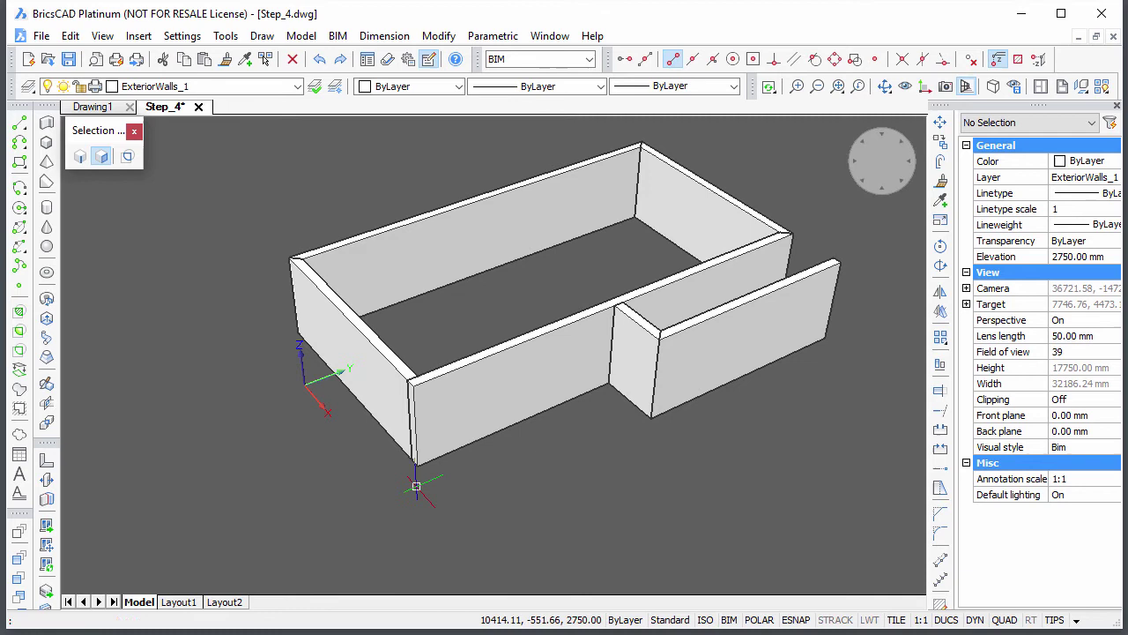
Step: Push/pull the long wall's exposed end face 1200 mm outward past the corner
scroll(394, 494, up, 2)
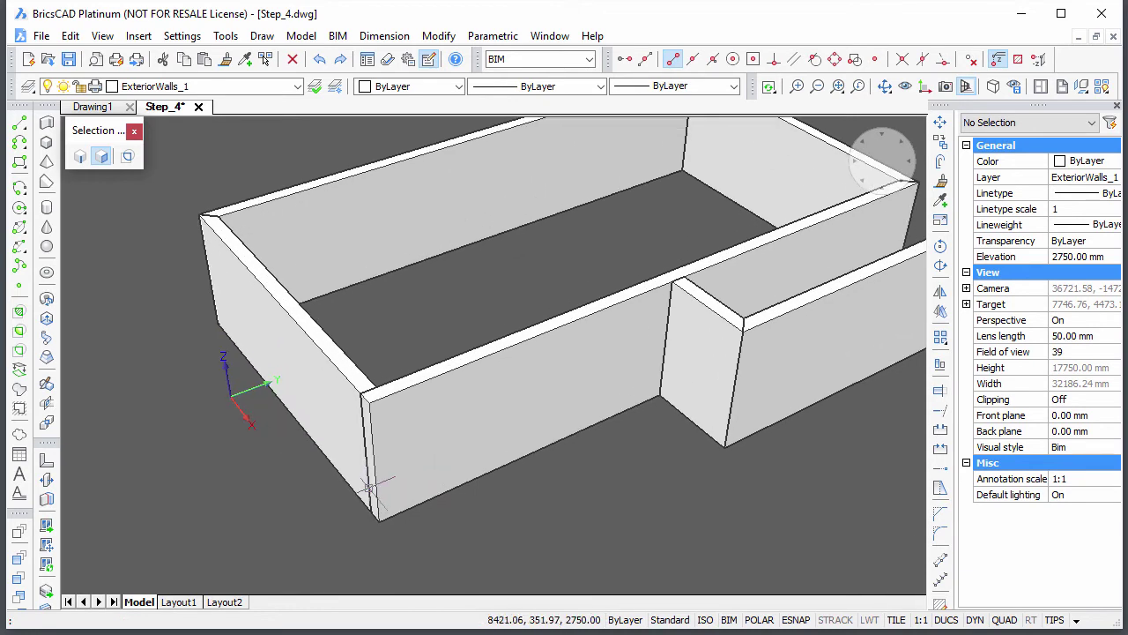
mouse_move(373, 482)
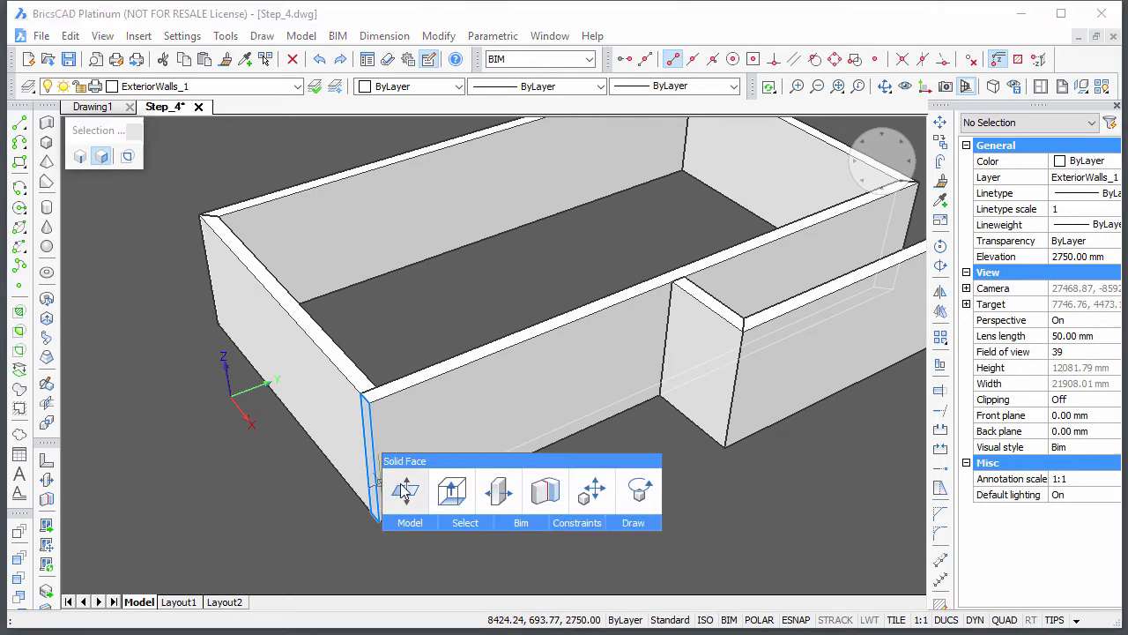
click(404, 491)
text(1200)
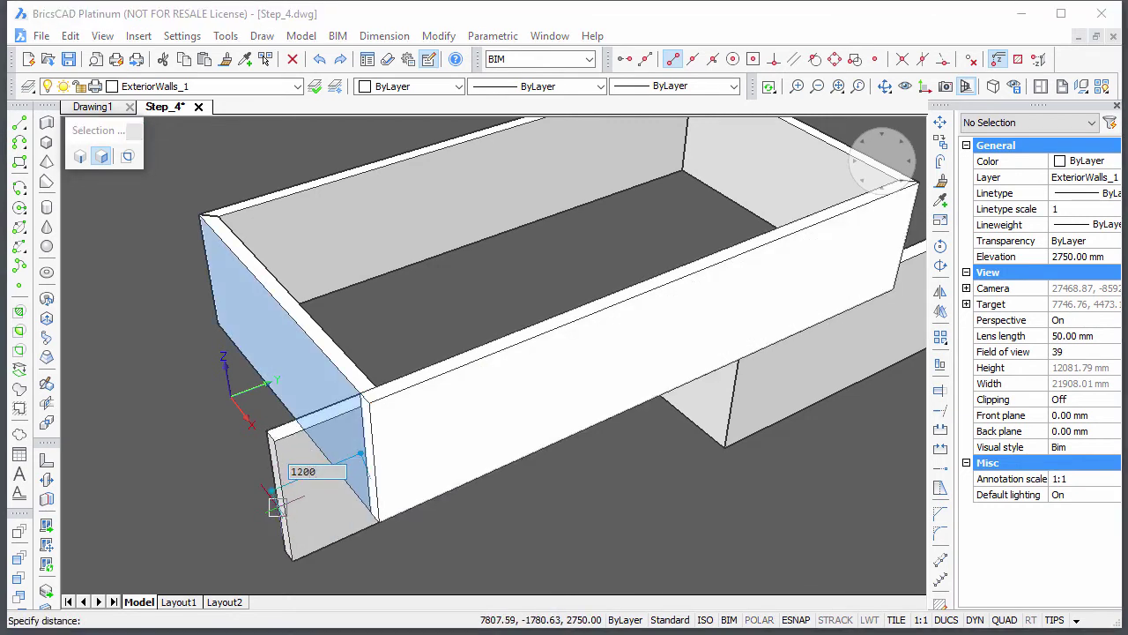
key(Return)
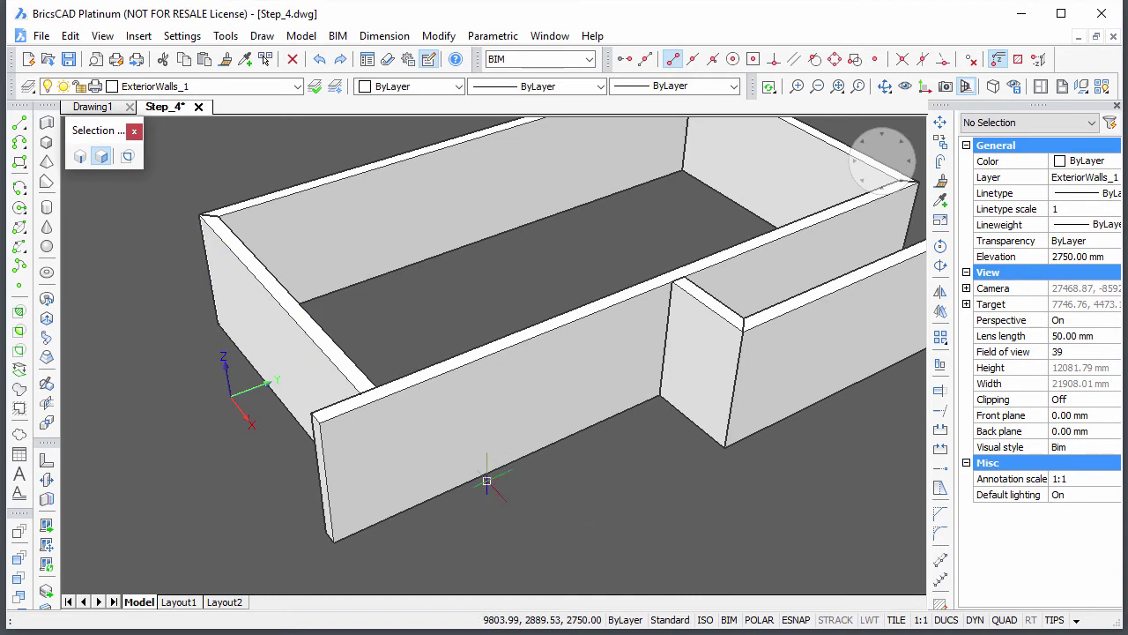
Step: Draw a rectangle beyond the full height of the long wall along the stair volume and extrude it through the wall as a cutout
shift+middle_drag(486, 480, 766, 492)
middle_drag(554, 317, 540, 438)
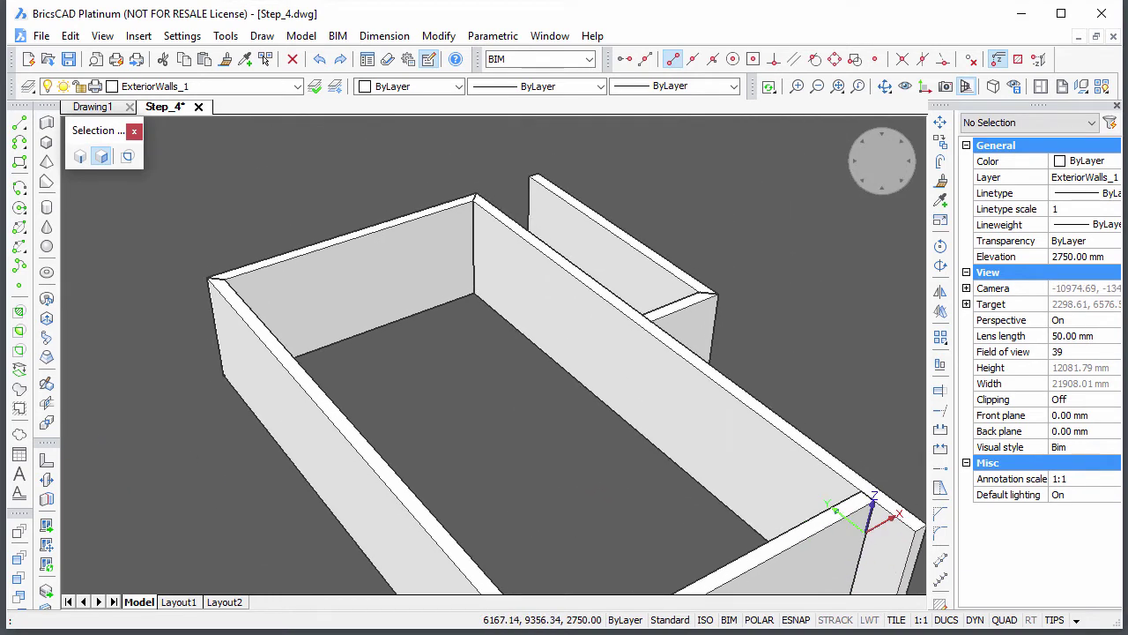
click(21, 163)
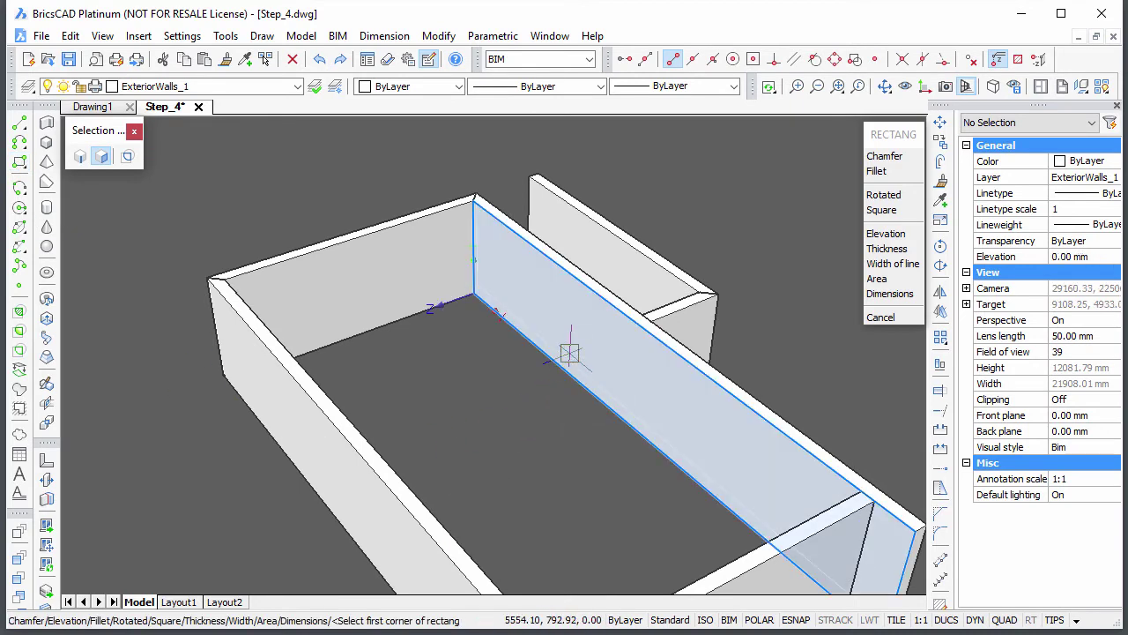
click(518, 377)
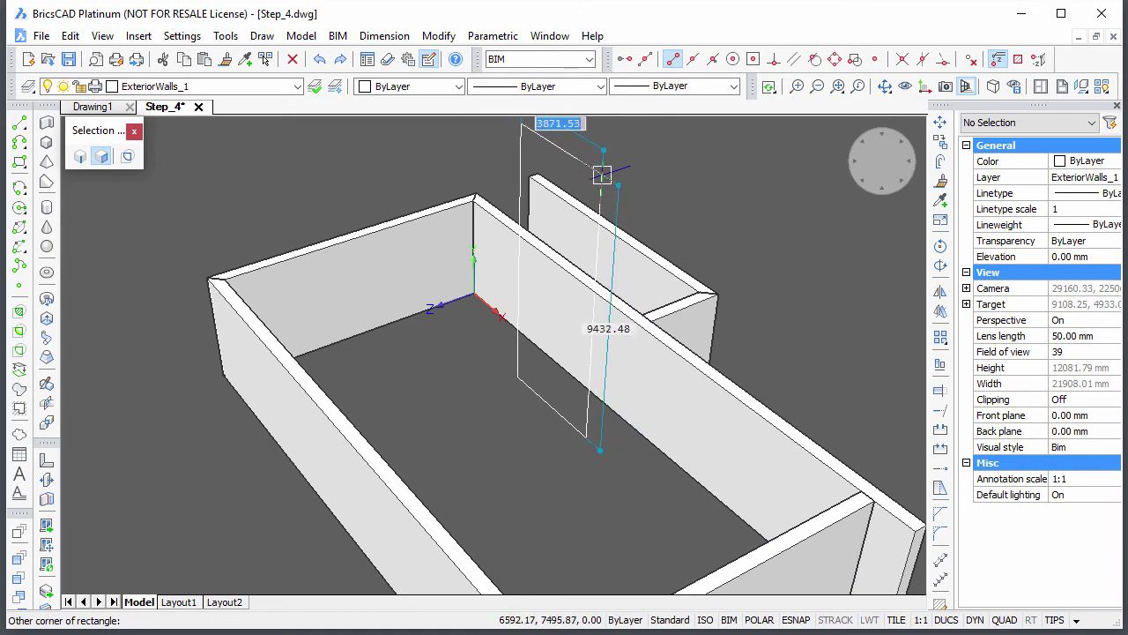
click(597, 166)
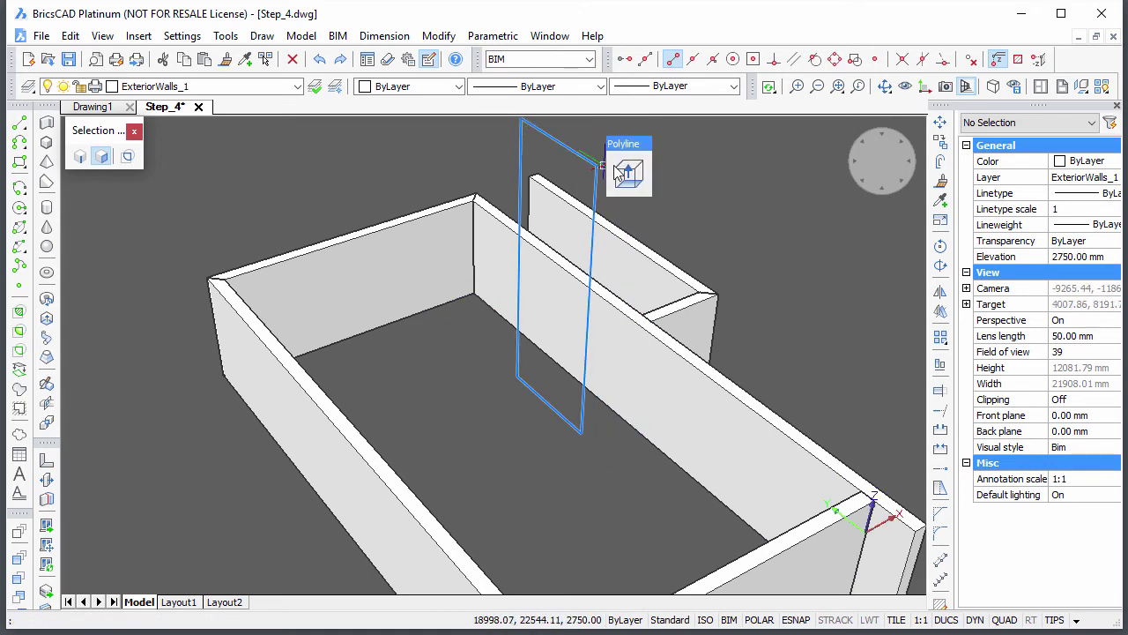
mouse_move(627, 170)
click(670, 171)
click(696, 174)
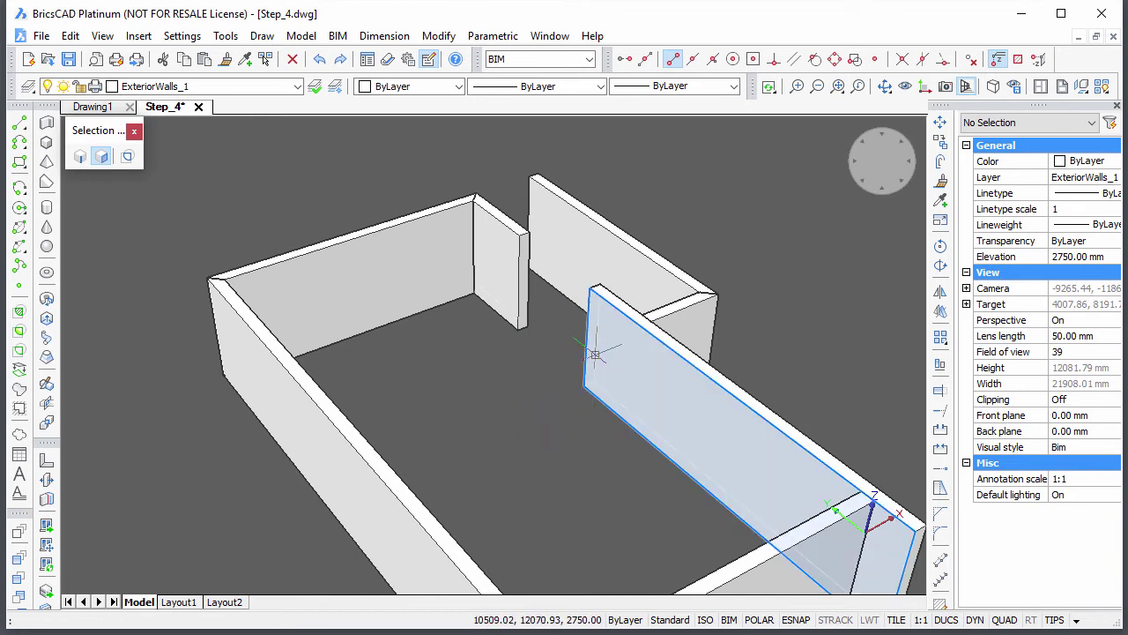
Step: Move the opening's end face nearest the stair volume's short wall to a distance of 330 mm from that wall
key(Tab)
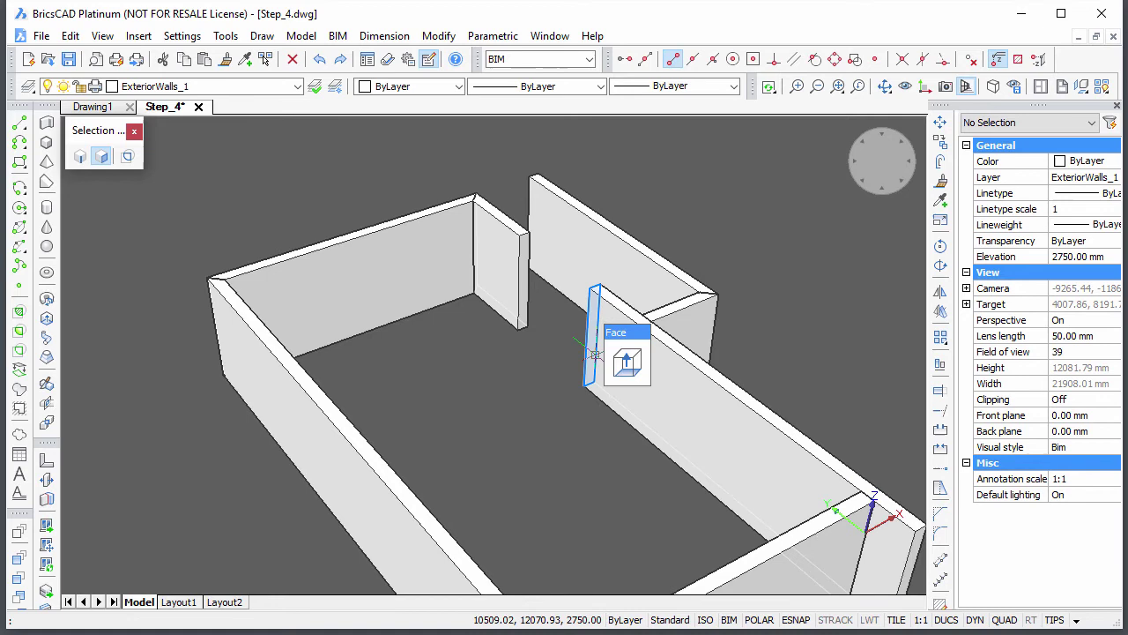
mouse_move(627, 363)
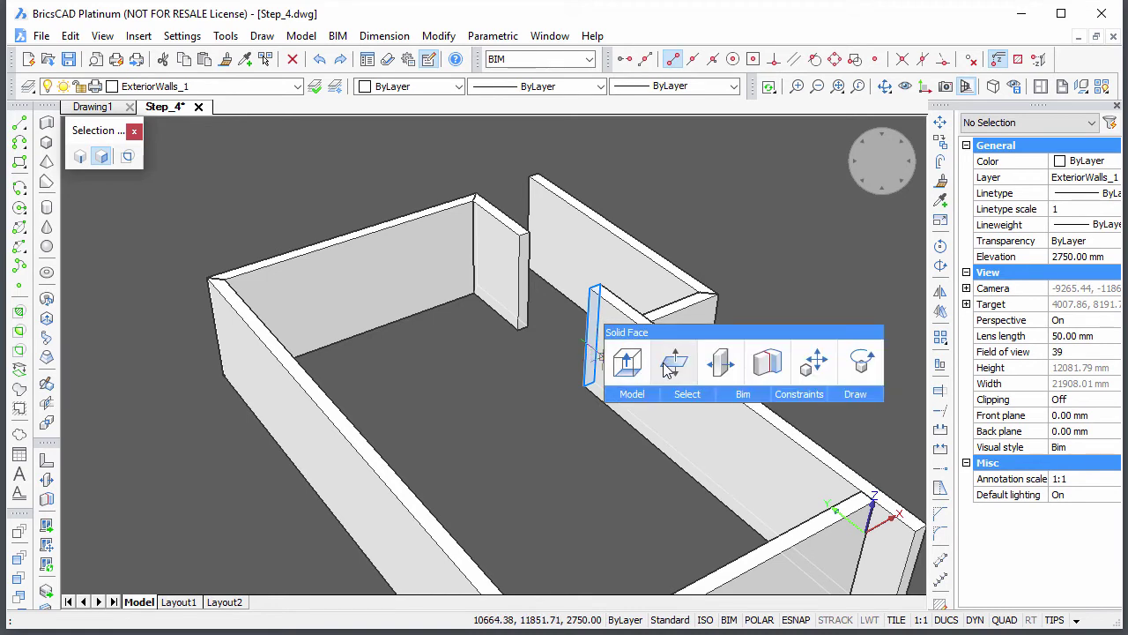
click(672, 363)
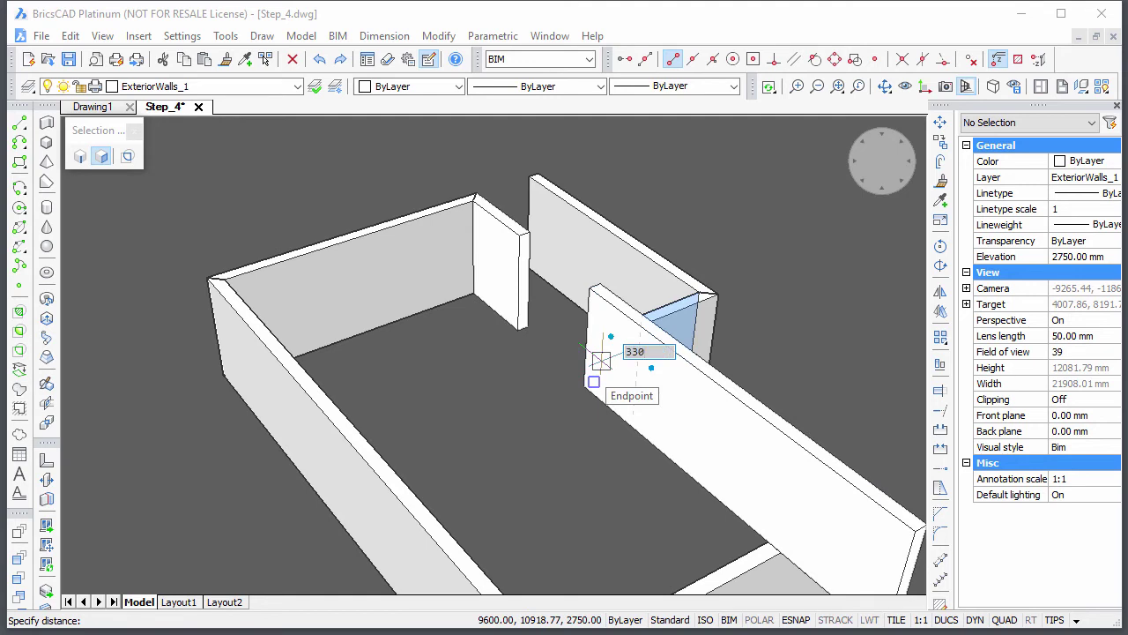
key(Return)
Step: Move the opposite end face of the wall opening to make the opening 1200 mm wide
key(Tab)
key(Tab)
key(Tab)
key(Tab)
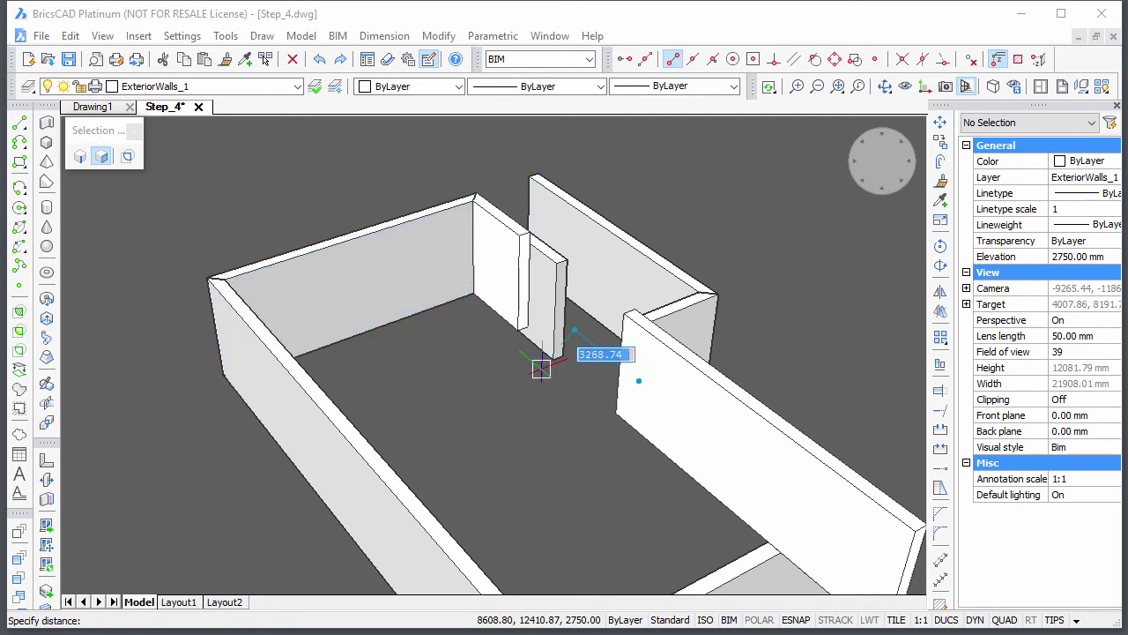
text(1200)
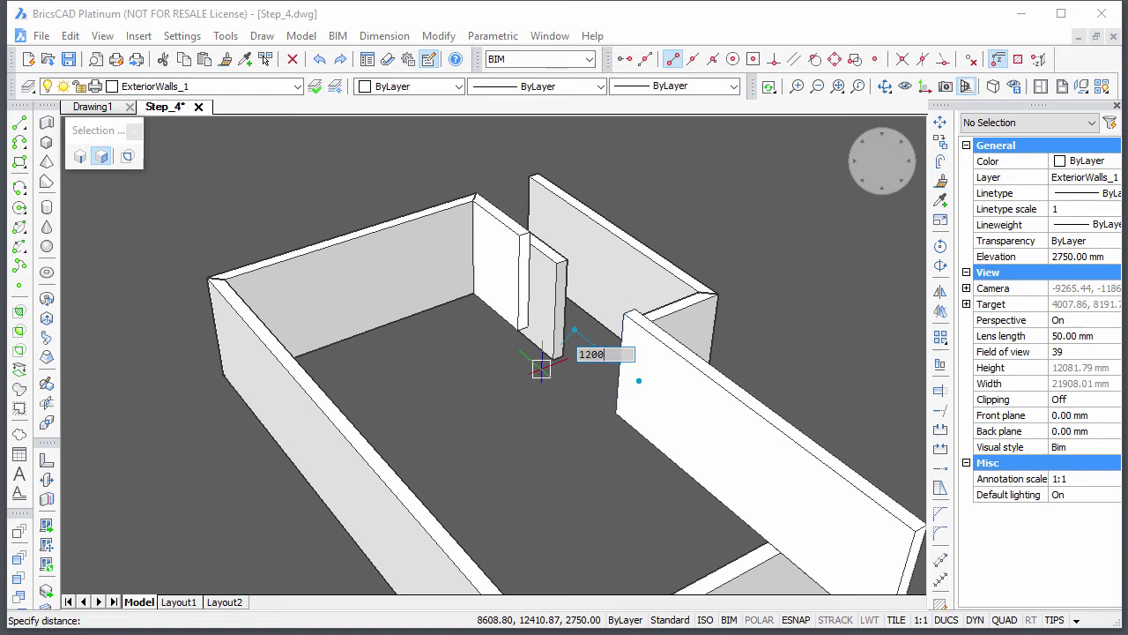
key(Return)
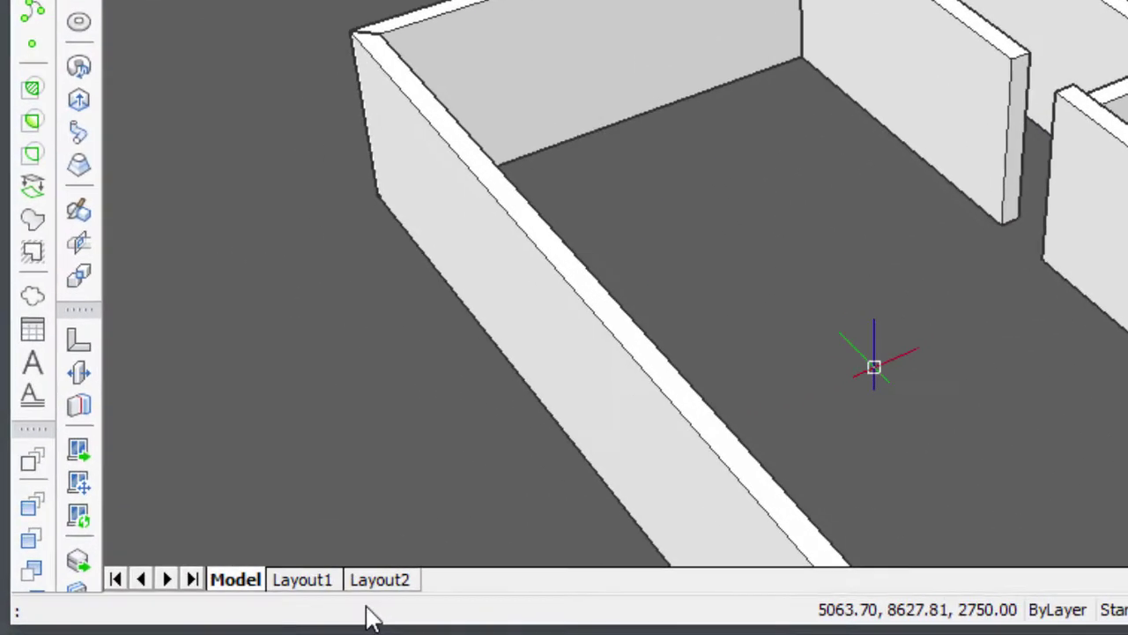
Step: Restore the hidden layers of the house with LAYUNISO
text(layuni)
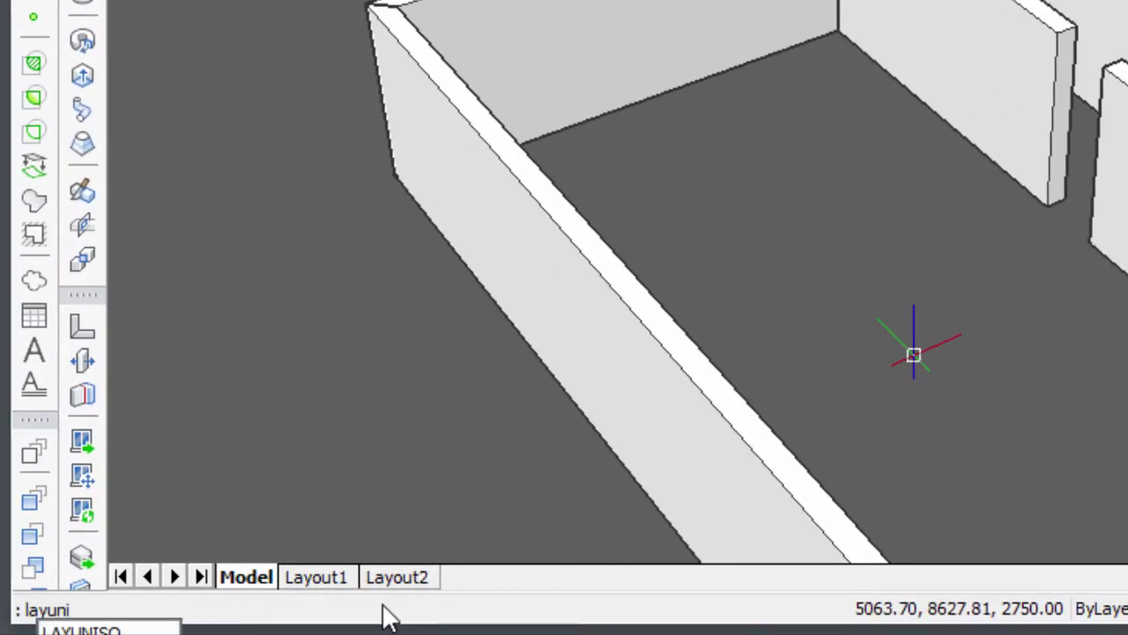
key(Down)
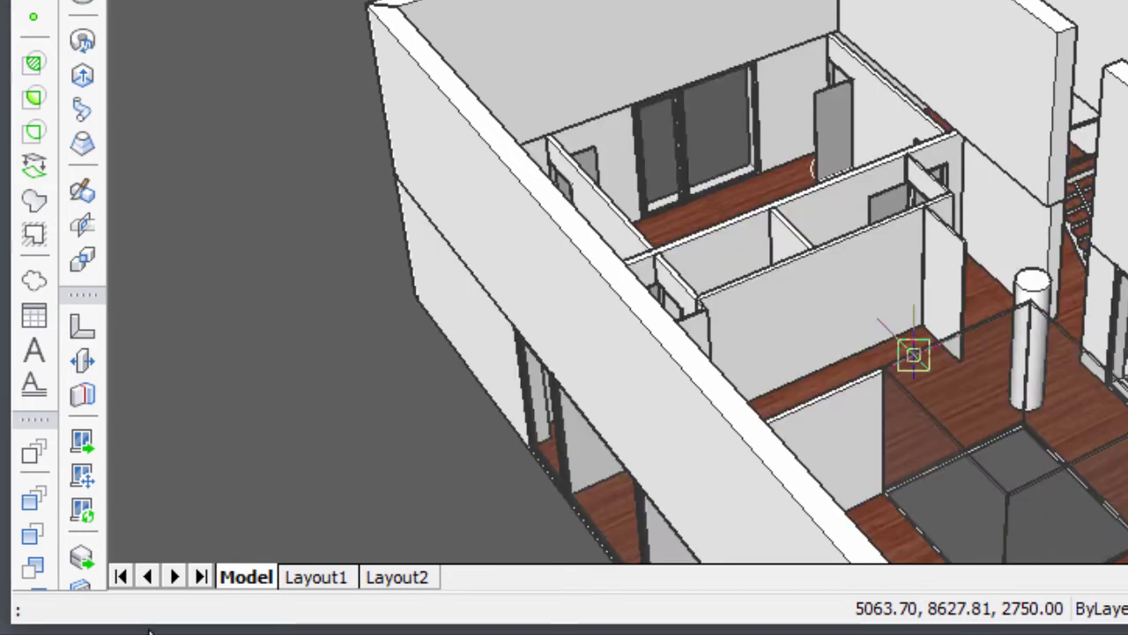
scroll(151, 534, down, 5)
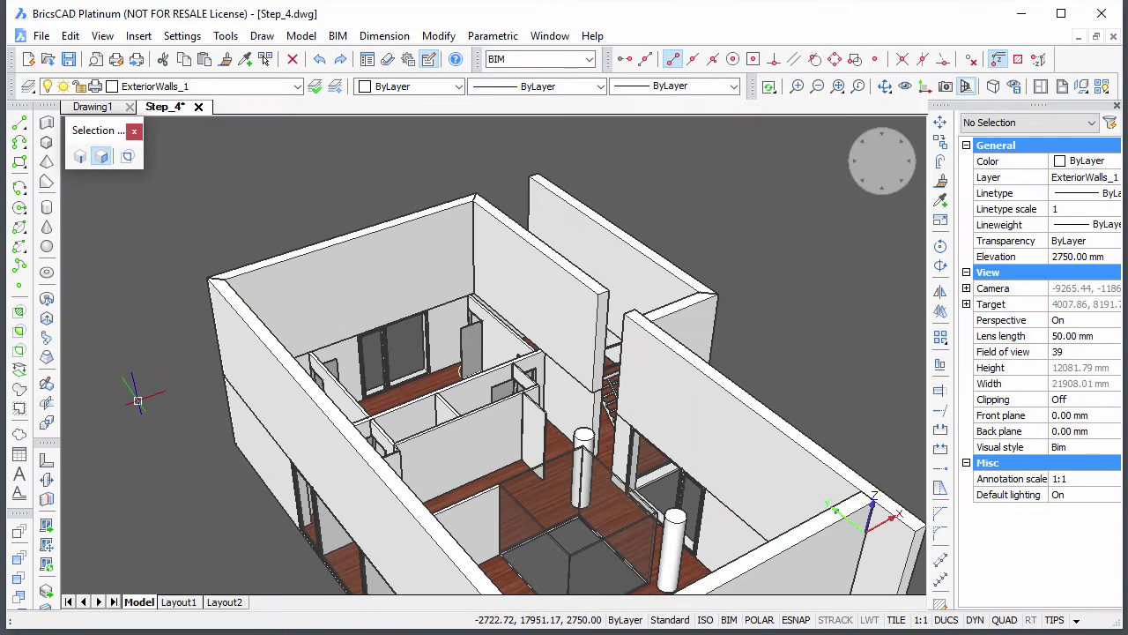
Step: Make Floorslab_1 the current layer and freeze the ExteriorWalls_1 layer
click(298, 88)
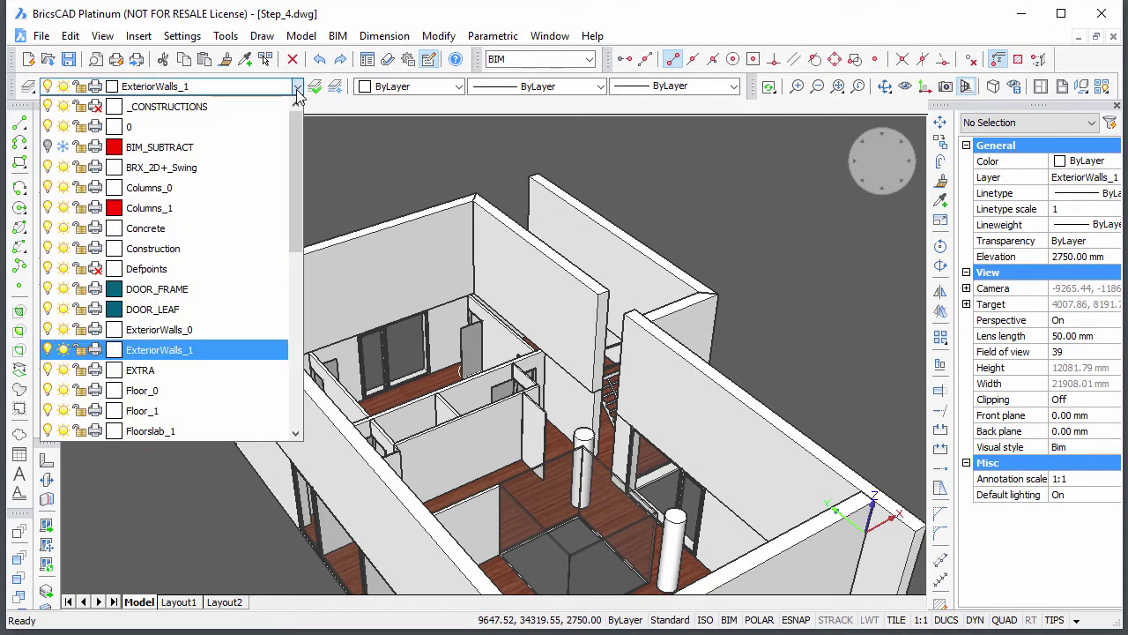
click(146, 431)
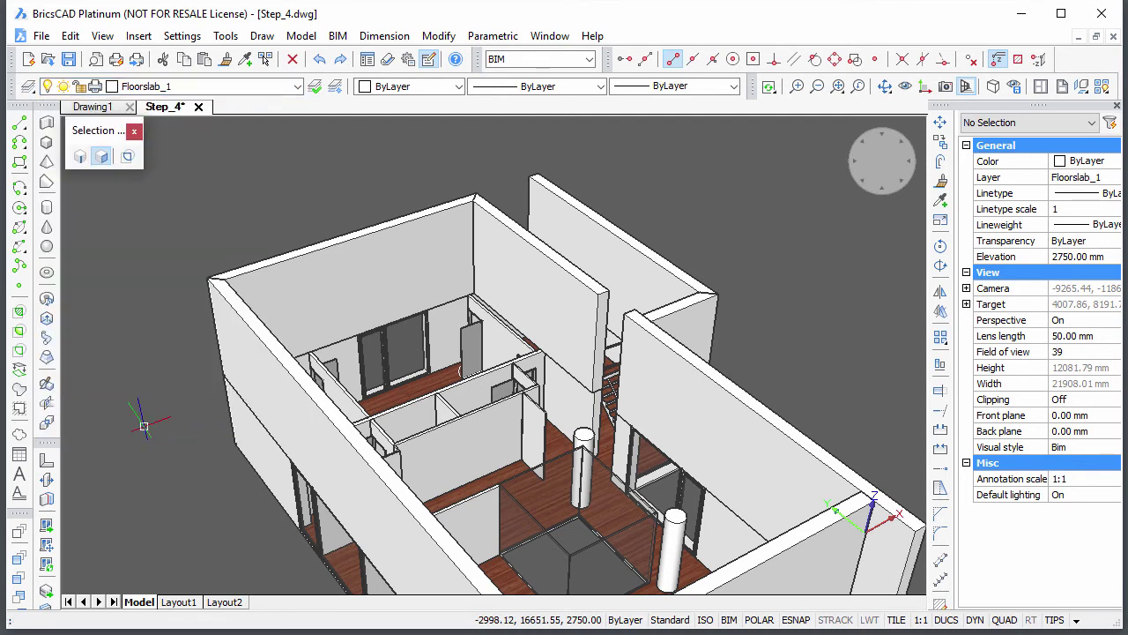
click(298, 88)
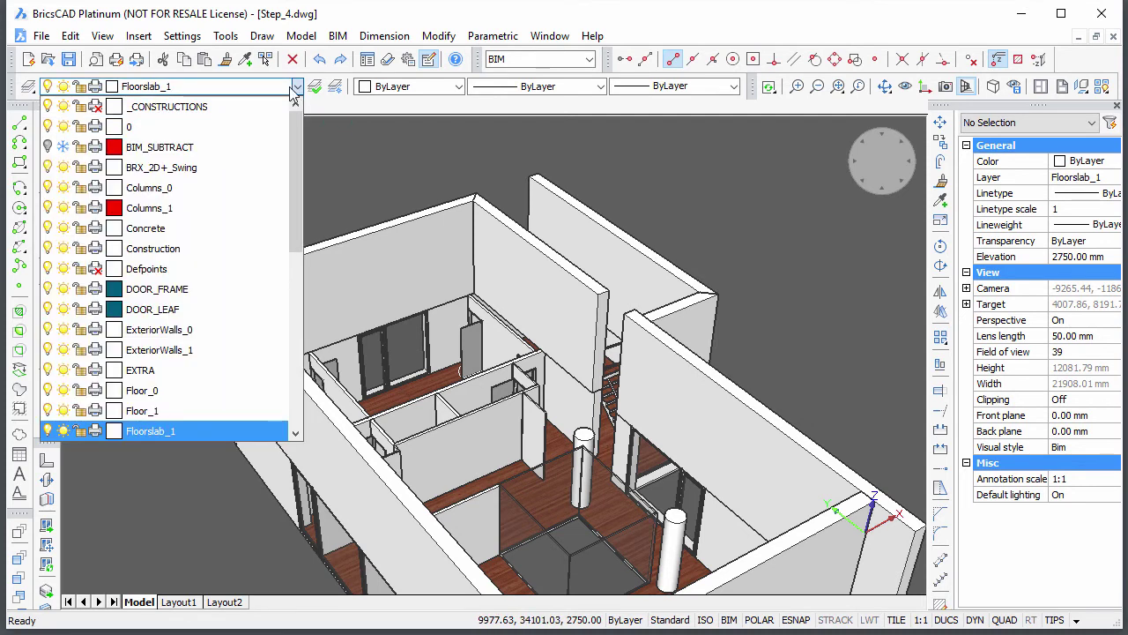
click(64, 350)
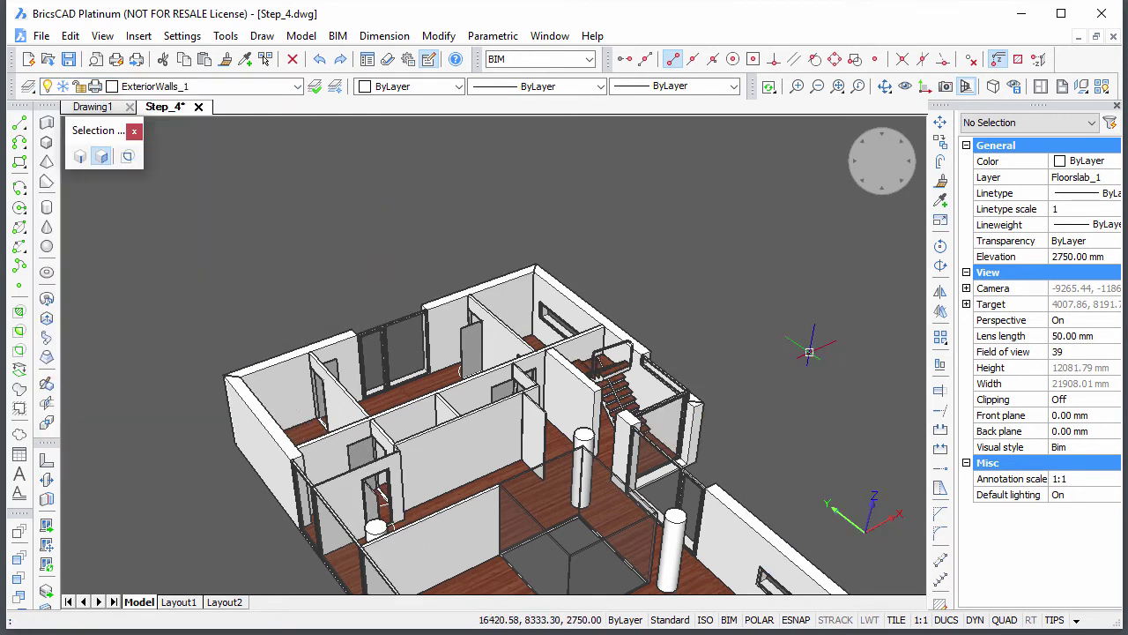
Step: Draw a 9600 by 17700 mm rectangle between opposite outer corners of the main volume's walls and extrude it 300 mm upward
scroll(812, 346, down, 1)
middle_drag(816, 391, 780, 295)
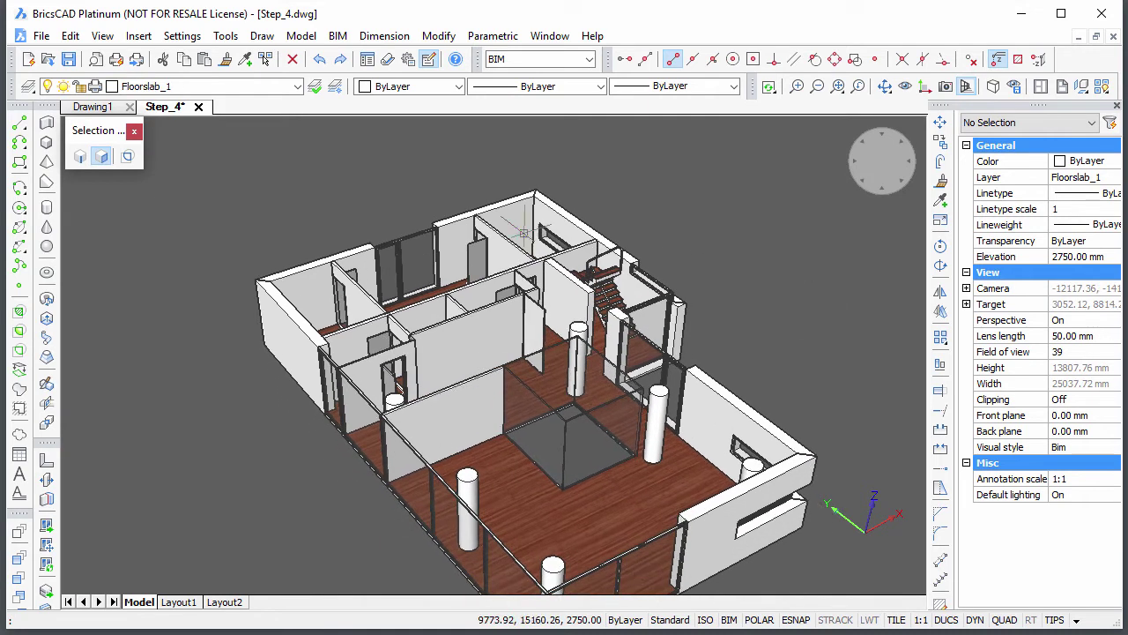
click(20, 163)
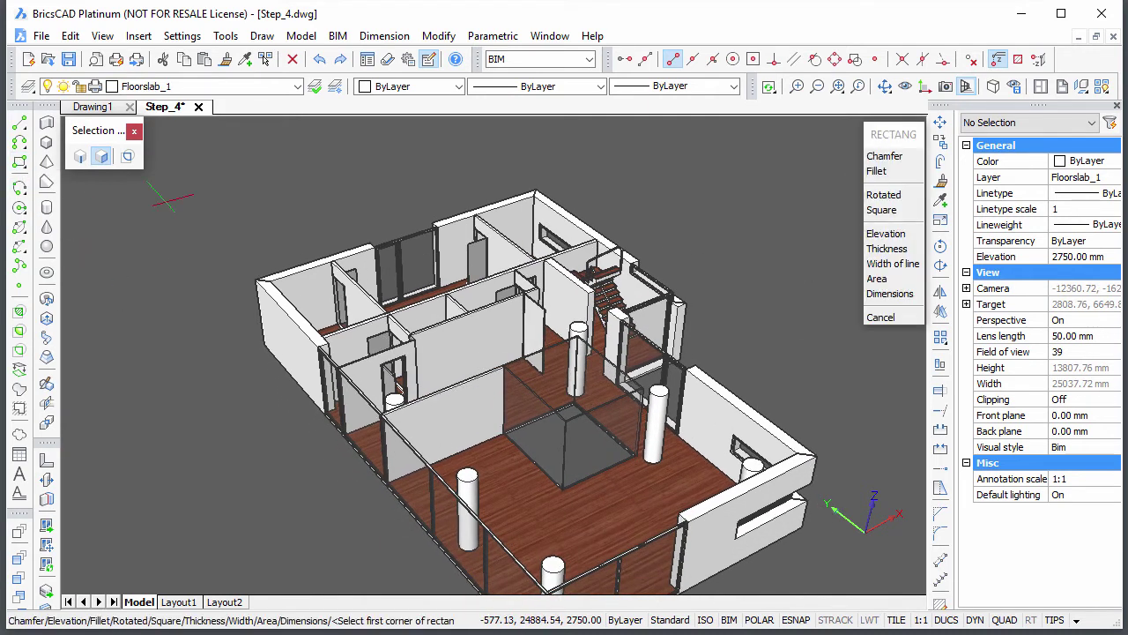
click(249, 276)
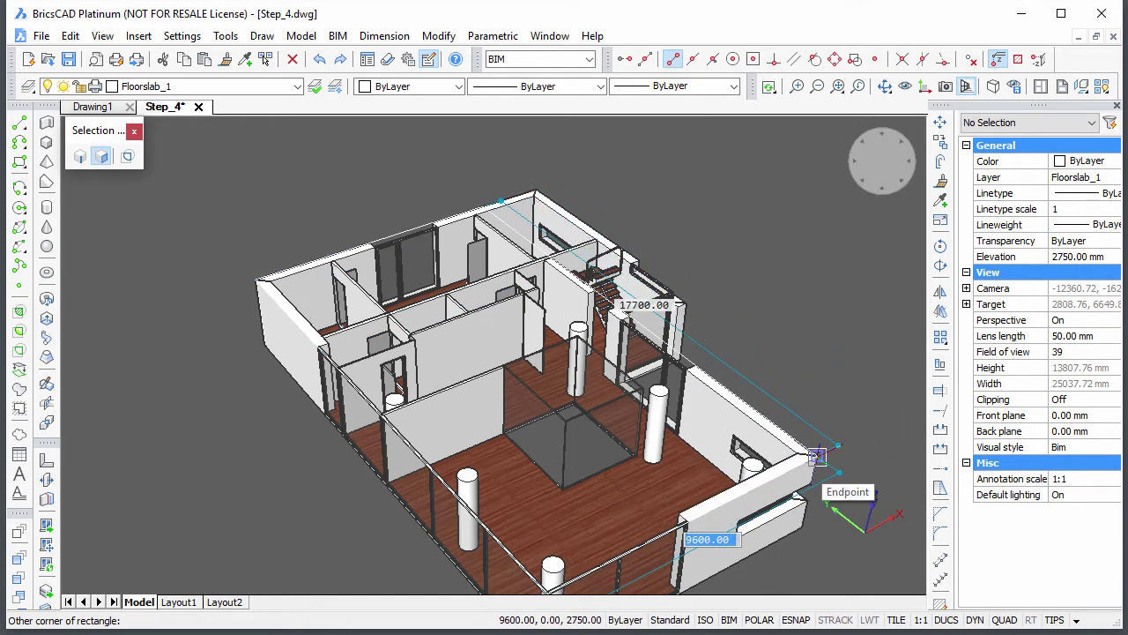
click(817, 456)
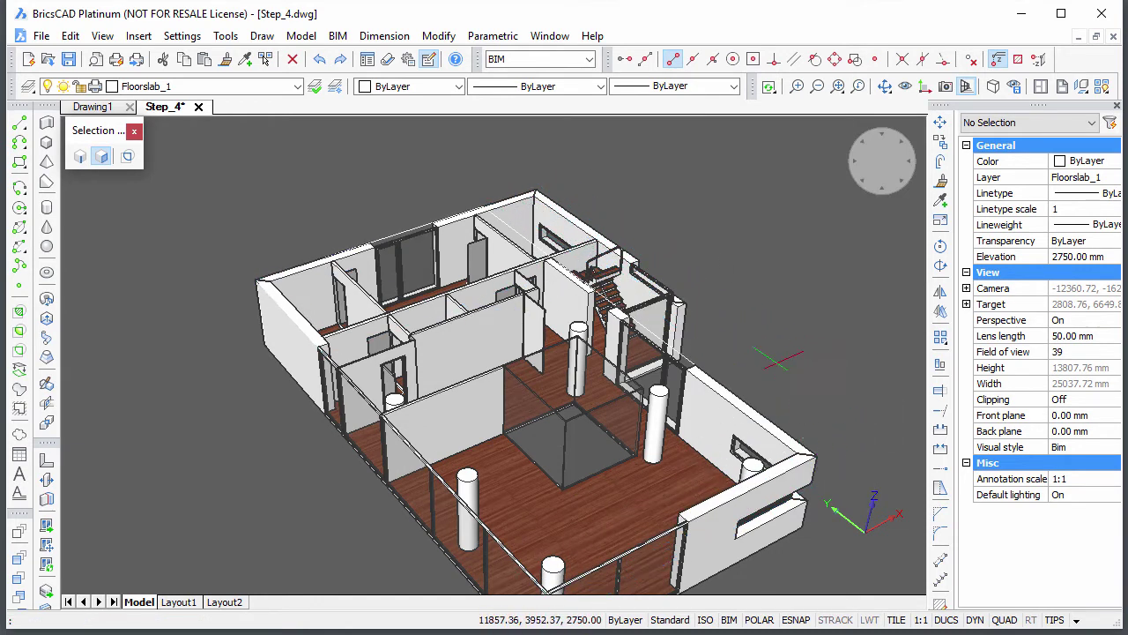
mouse_move(688, 360)
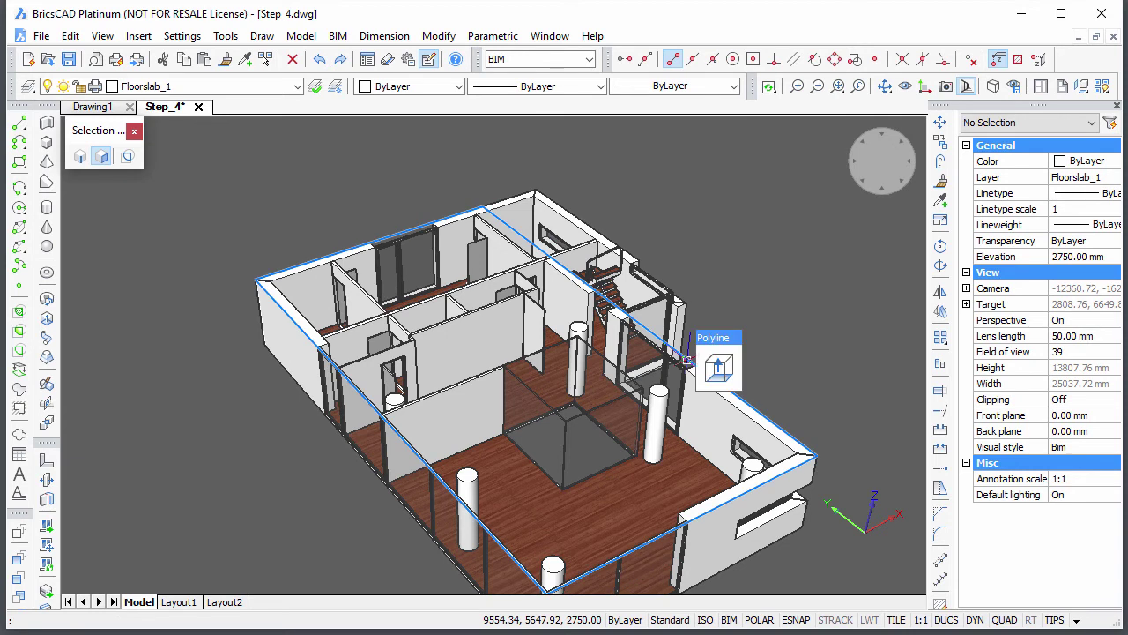
click(719, 367)
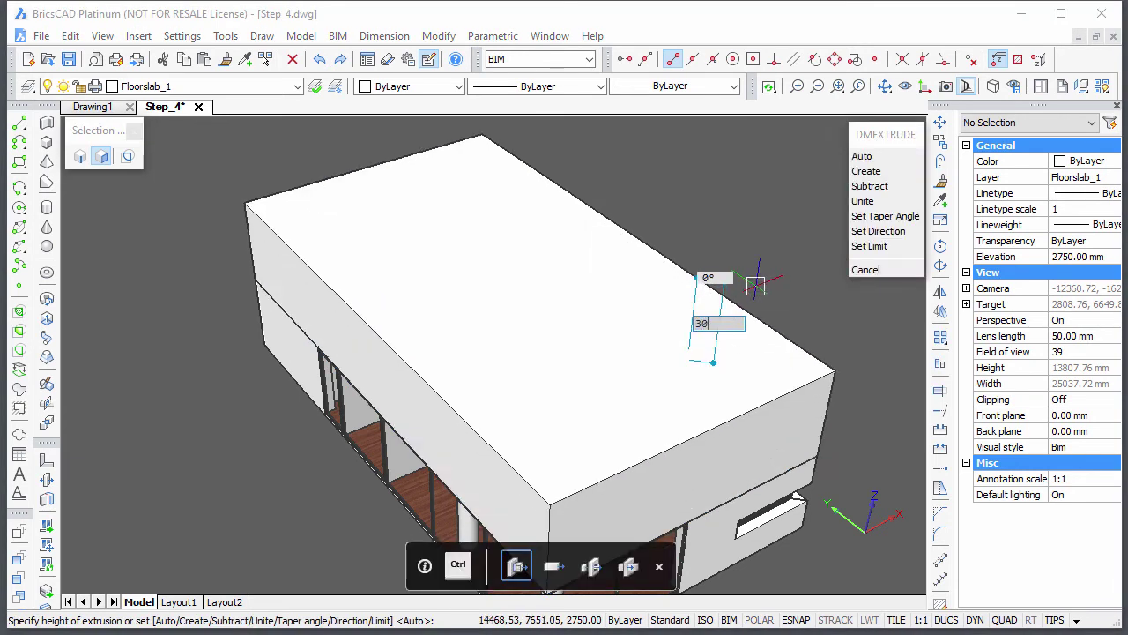
text(300)
key(Return)
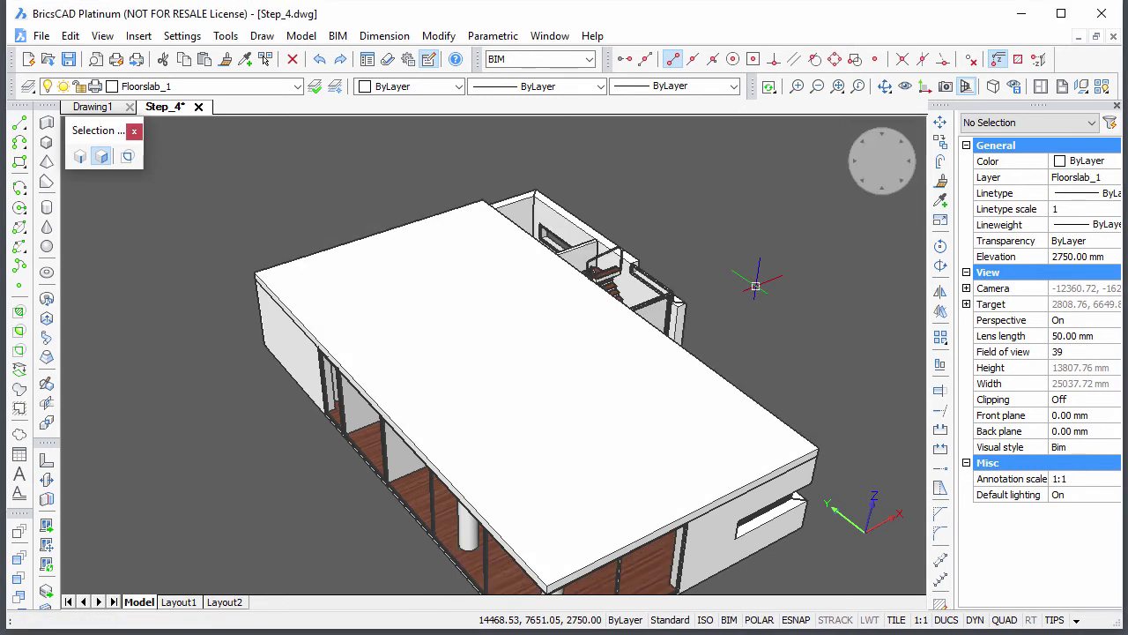
Step: Draw a rectangle from the main slab's corner to the stair volume's outer corner and extrude it upward to the main slab's thickness
shift+middle_drag(809, 307, 591, 327)
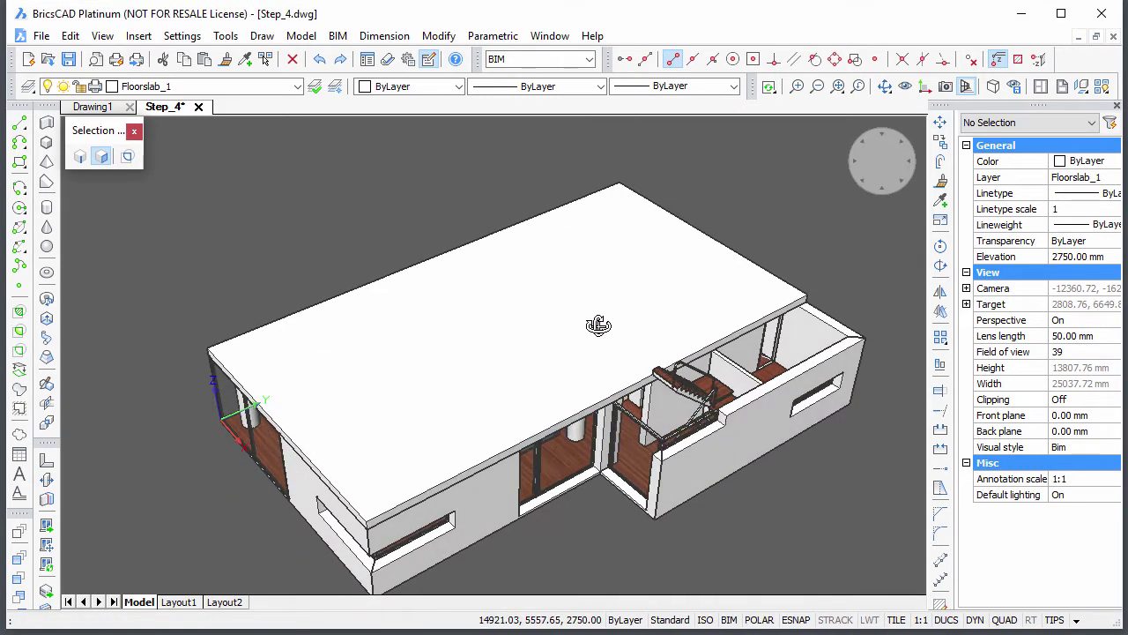
click(19, 162)
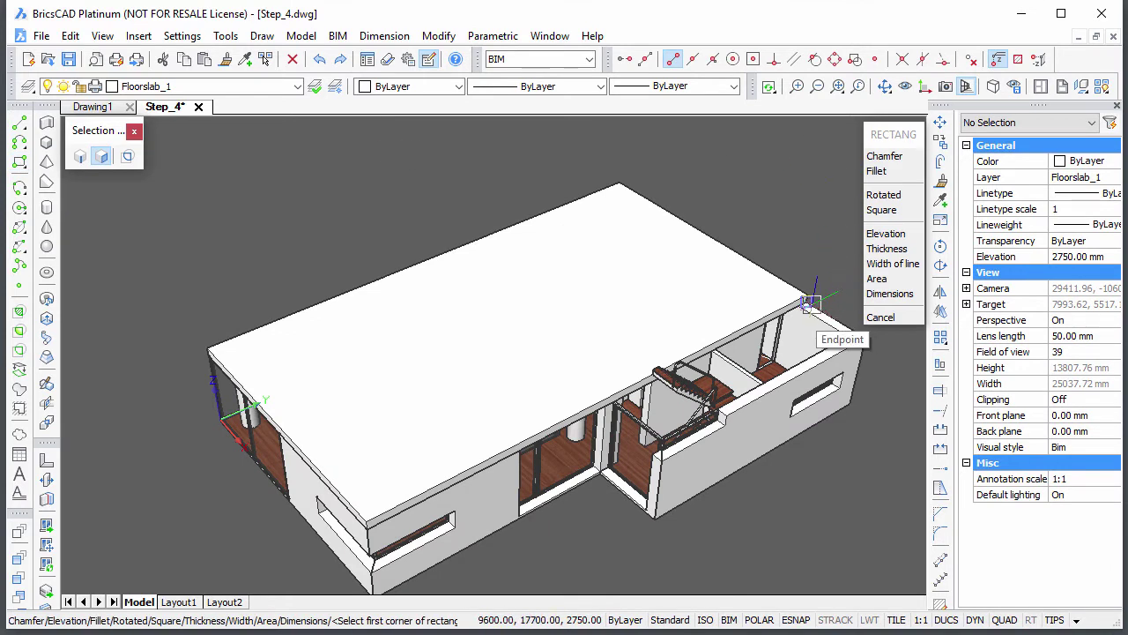
click(807, 304)
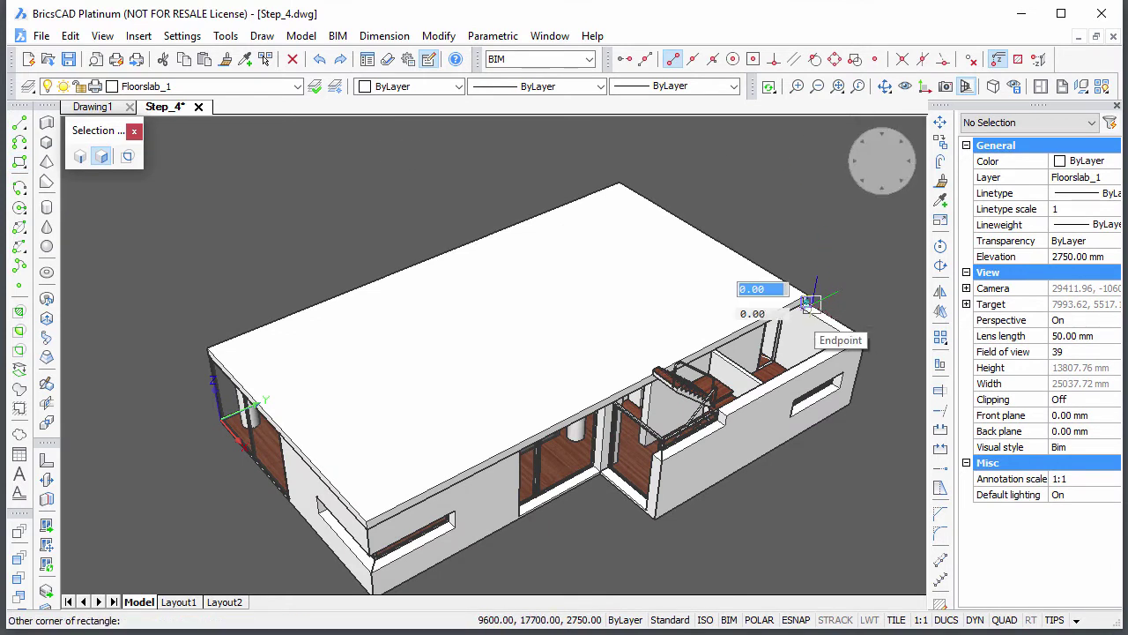
click(656, 522)
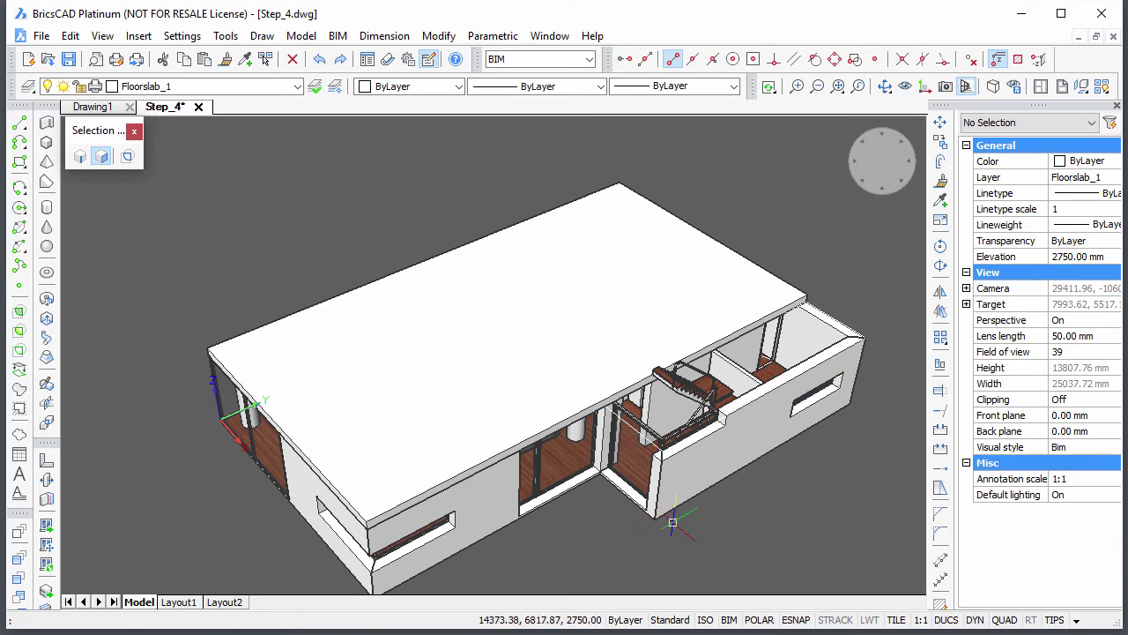
mouse_move(633, 432)
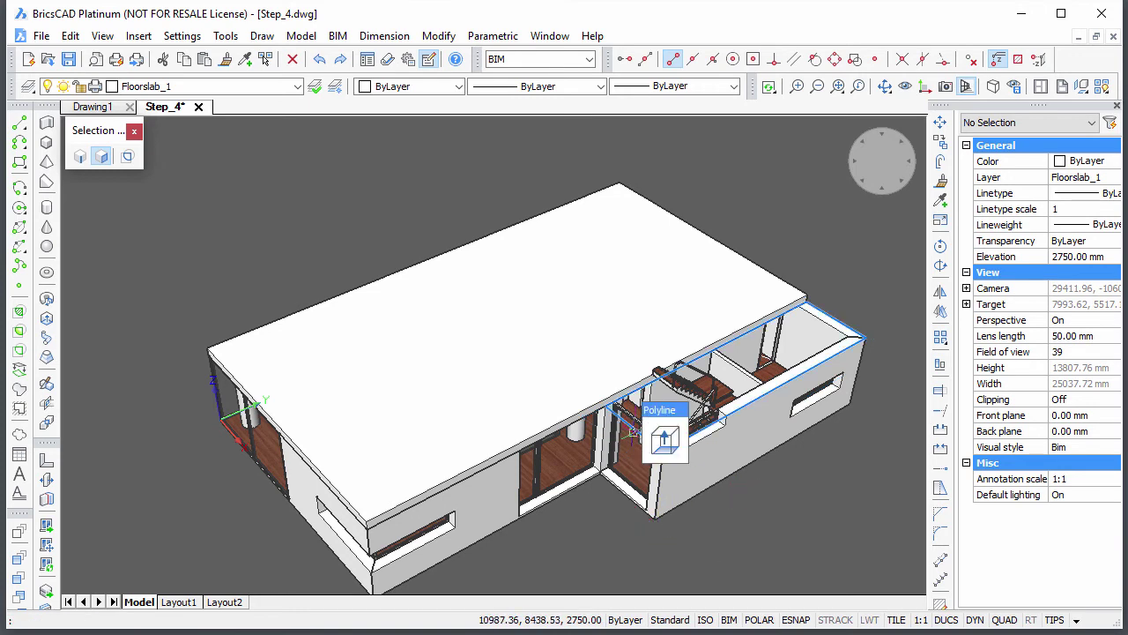
click(661, 435)
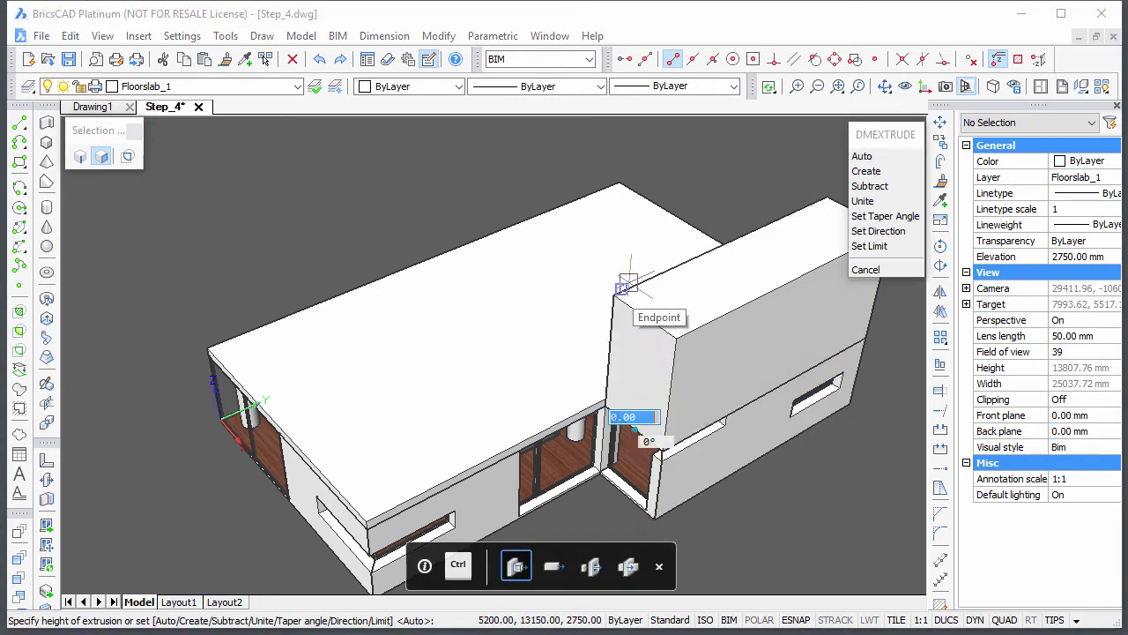
key(Return)
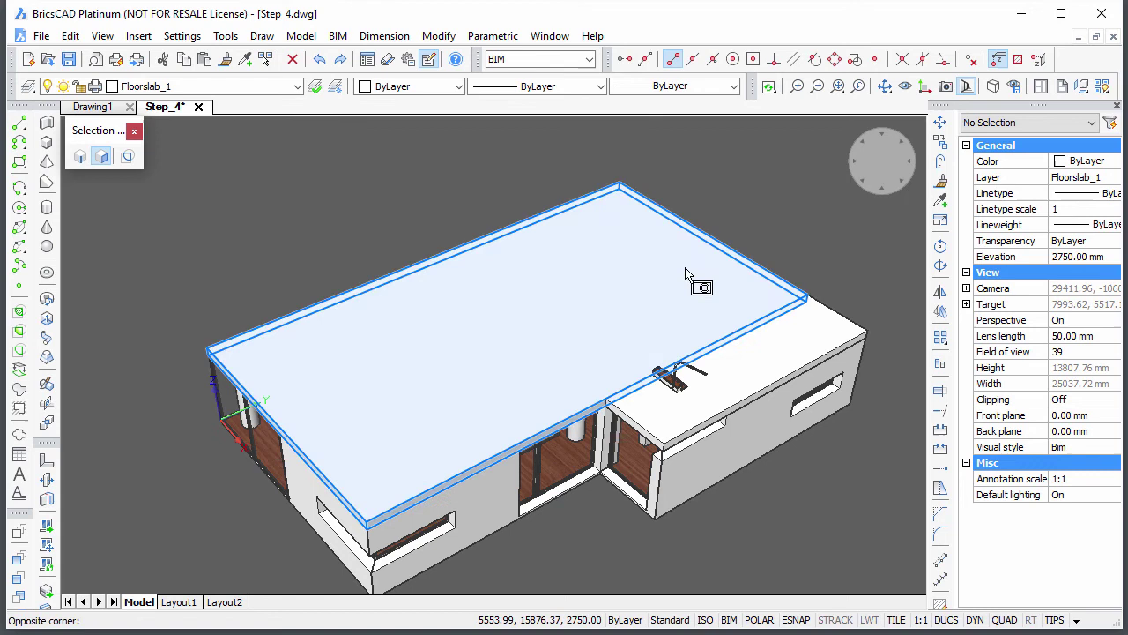
Step: Unite the main slab and the stair volume slab into one solid
click(685, 266)
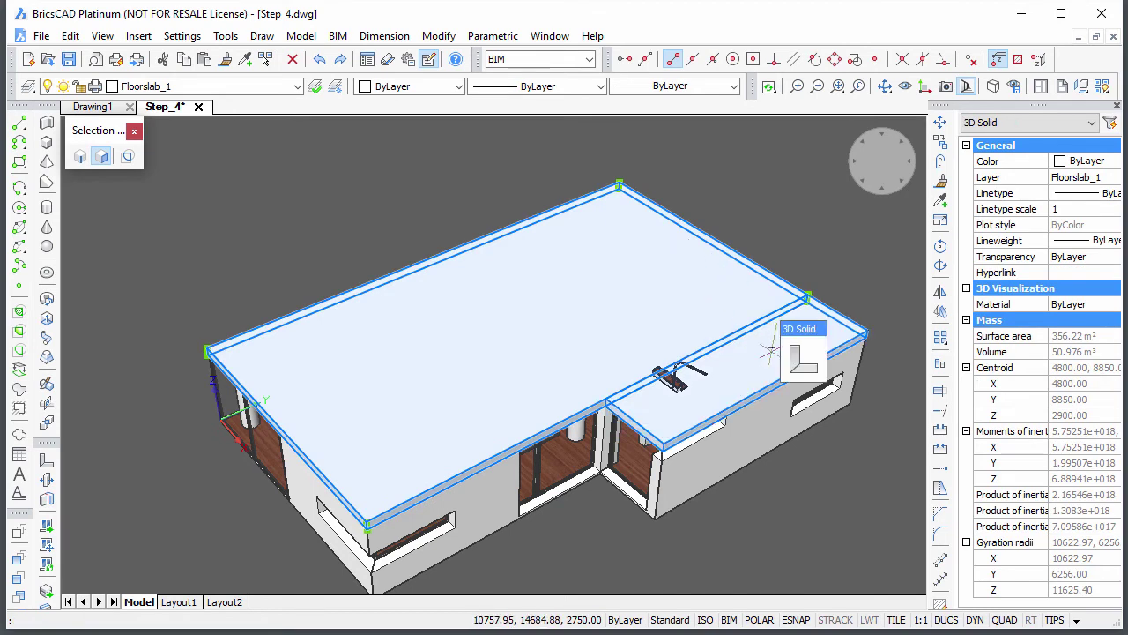
mouse_move(796, 358)
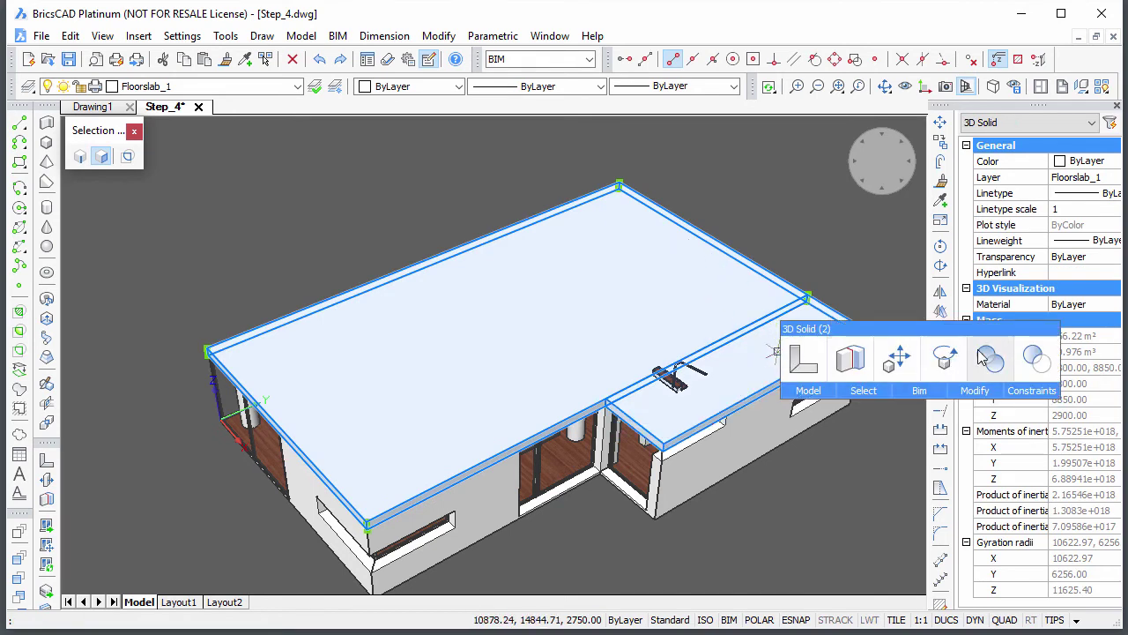
key(Escape)
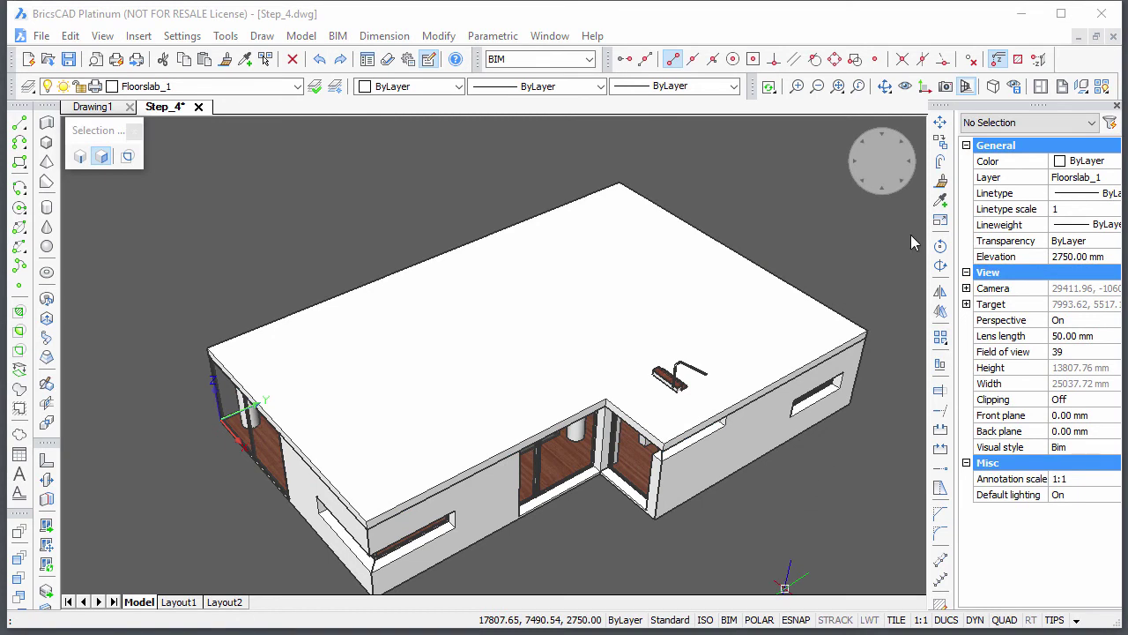
Step: Isolate the united first-floor slab so that all other entities are temporarily hidden
click(1102, 87)
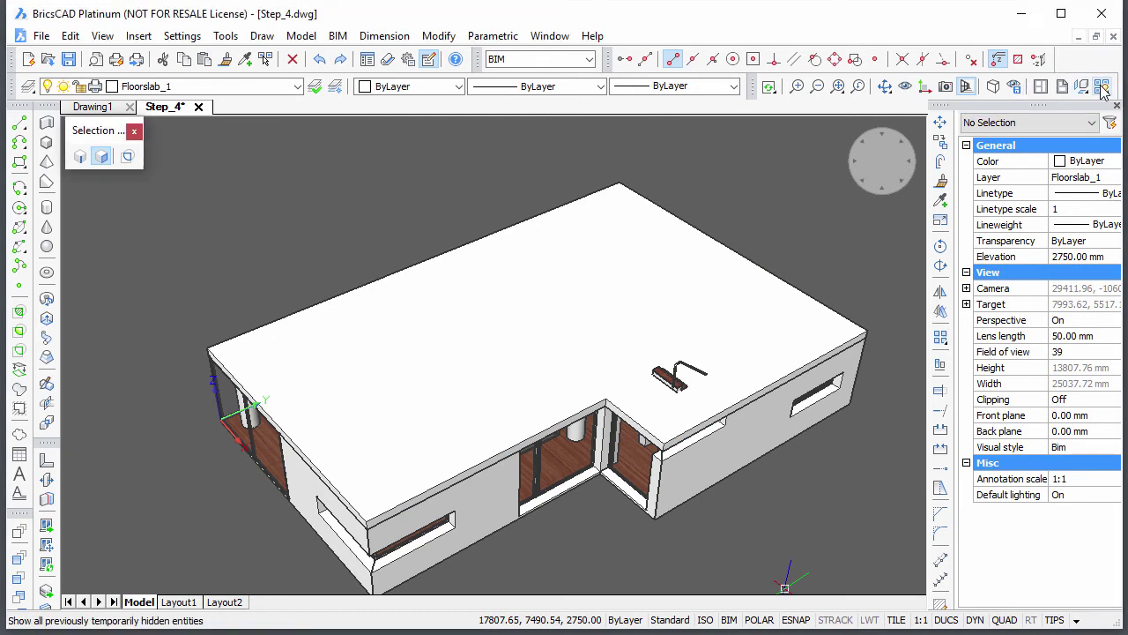
click(1102, 87)
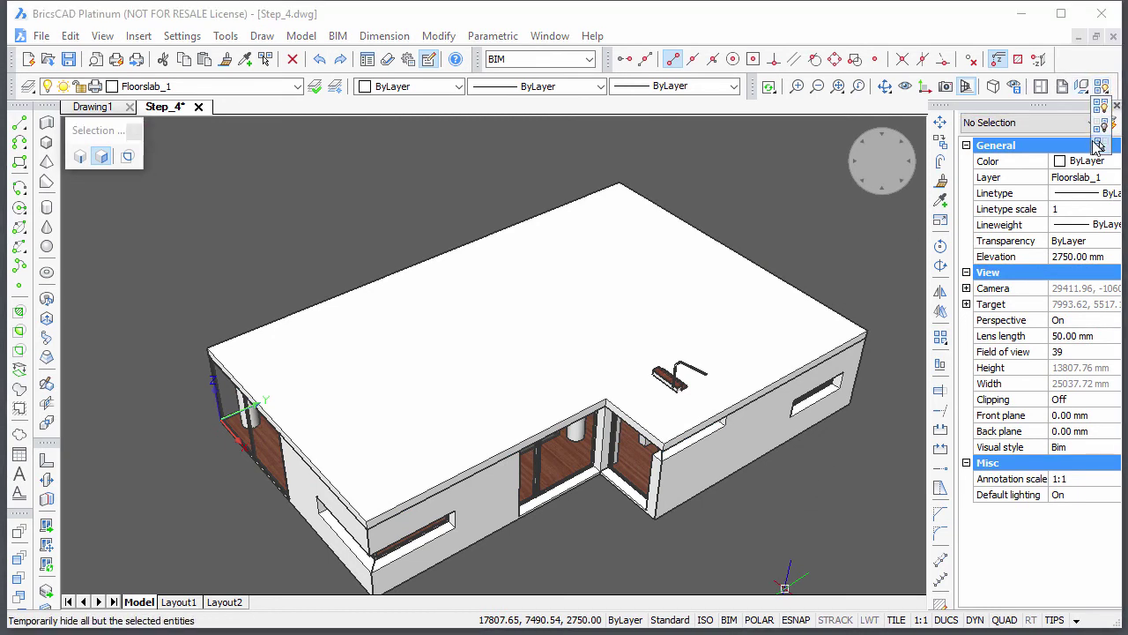
drag(1099, 145, 1099, 145)
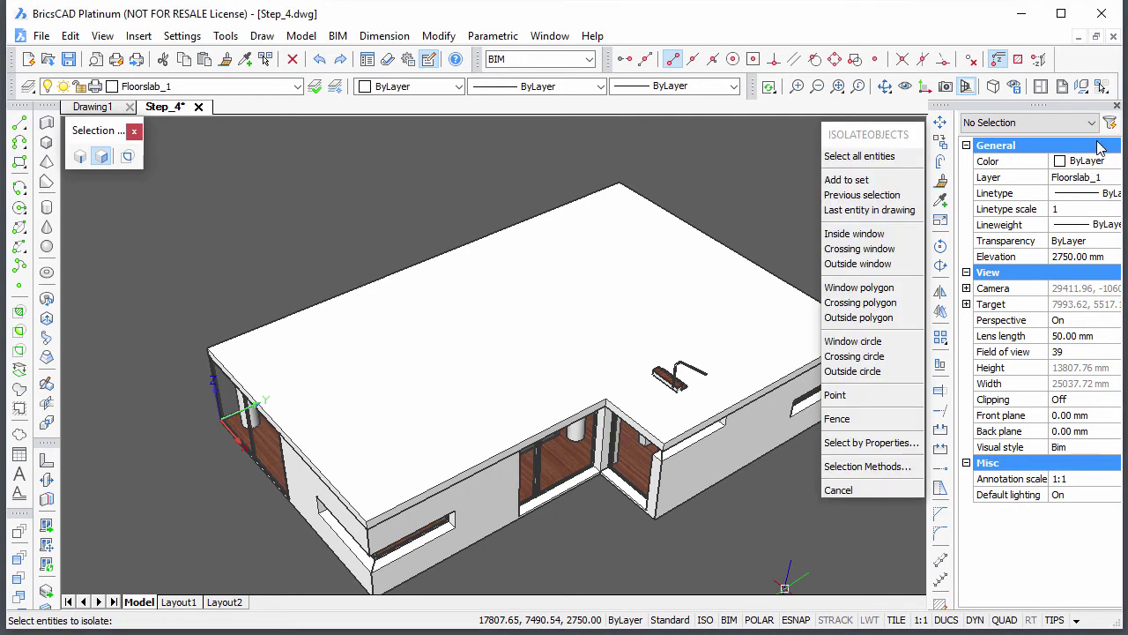
click(562, 277)
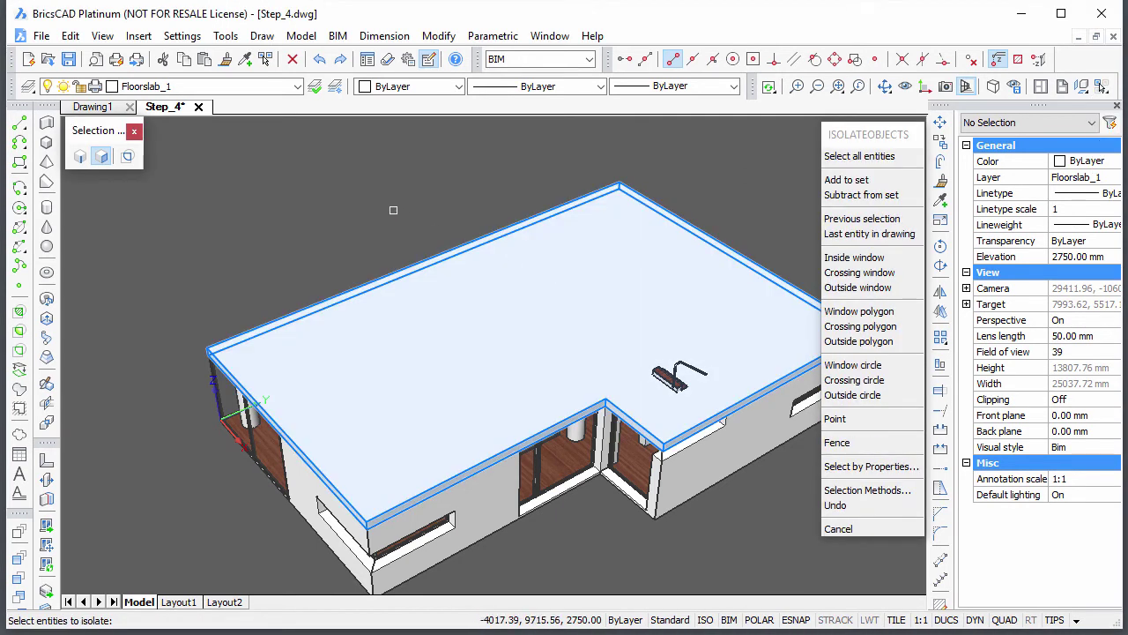
key(Return)
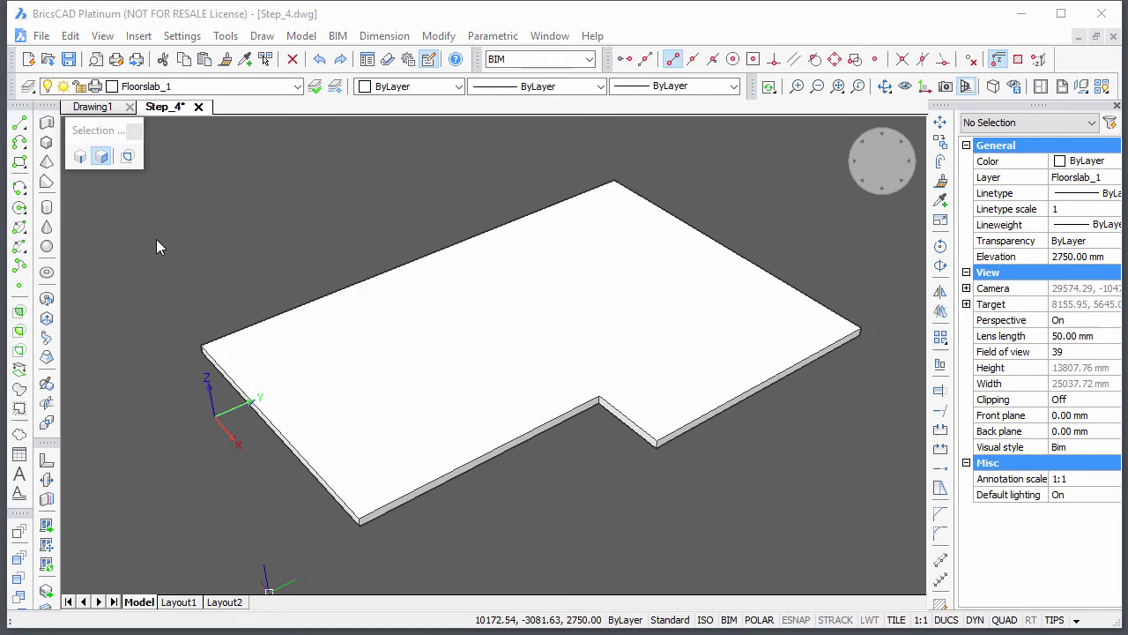
Step: Push the six side faces of the floor slab inward by 200 mm all around its perimeter
click(169, 170)
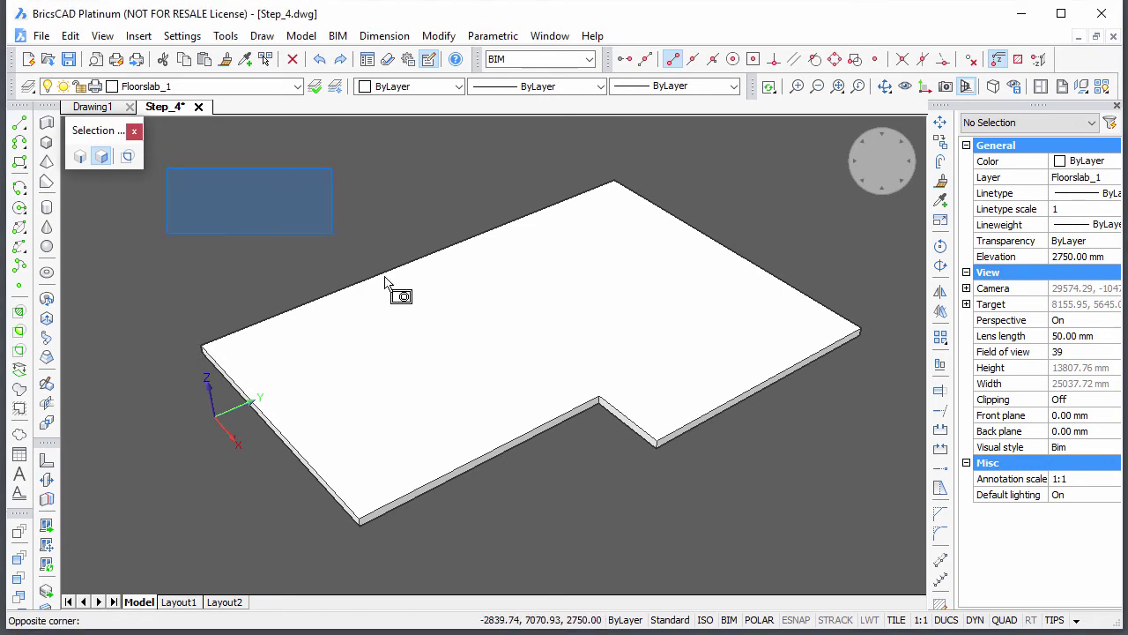
click(704, 540)
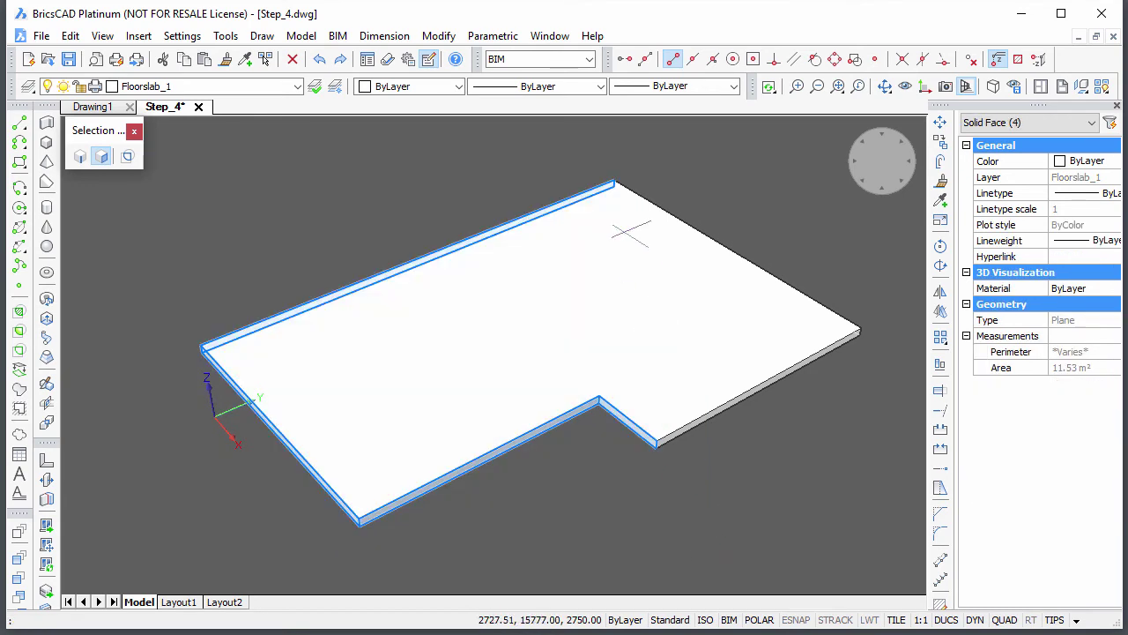
click(607, 162)
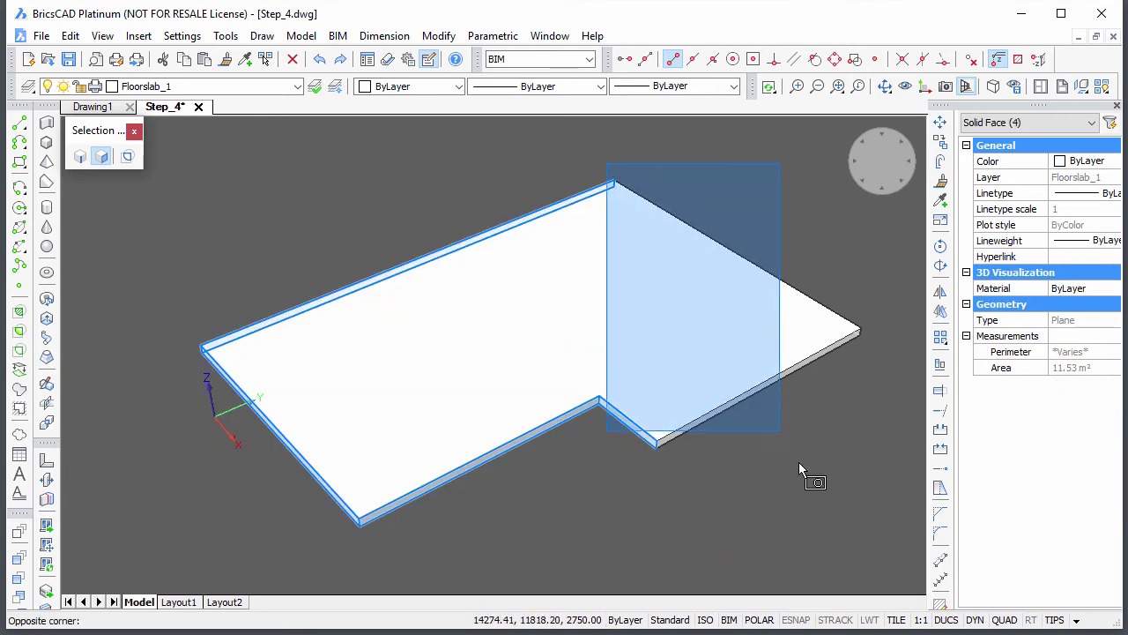
click(875, 503)
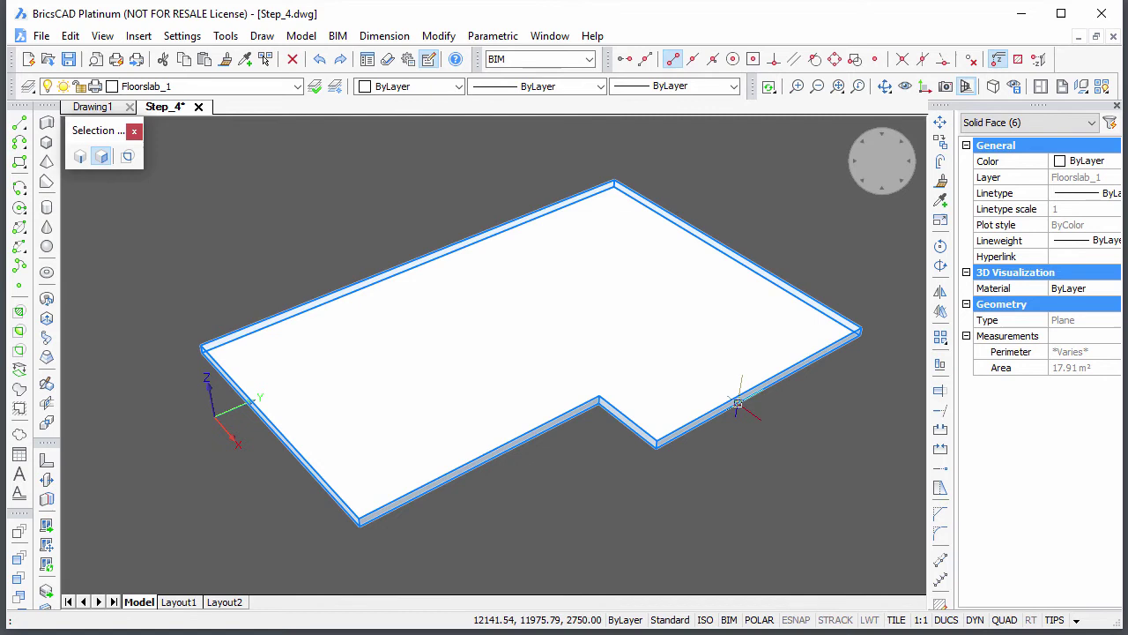
mouse_move(737, 402)
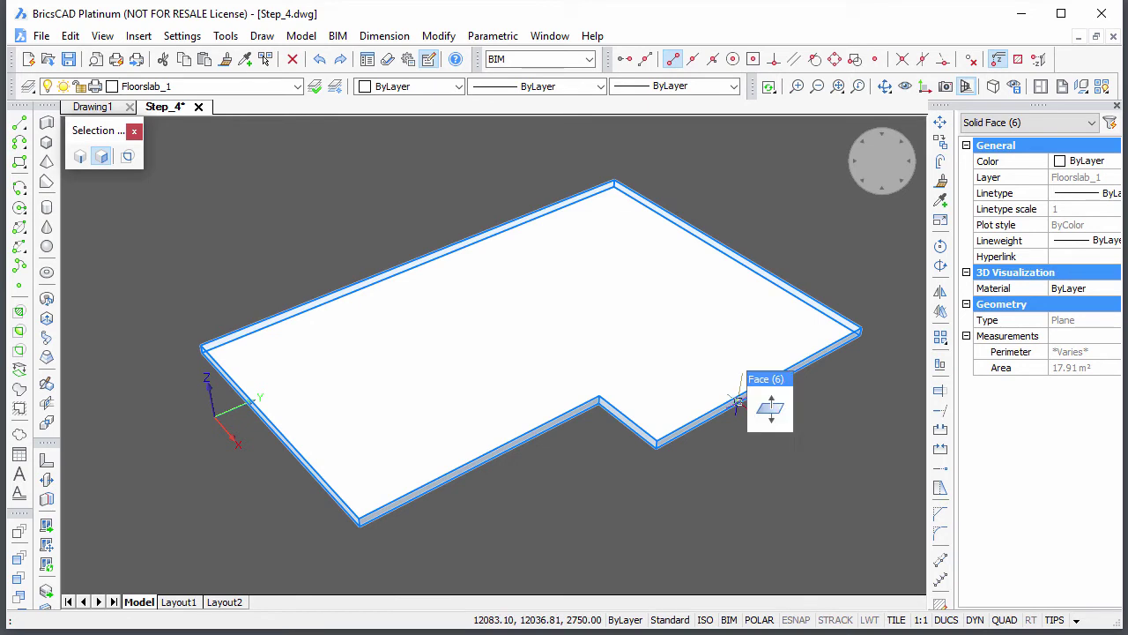
click(761, 410)
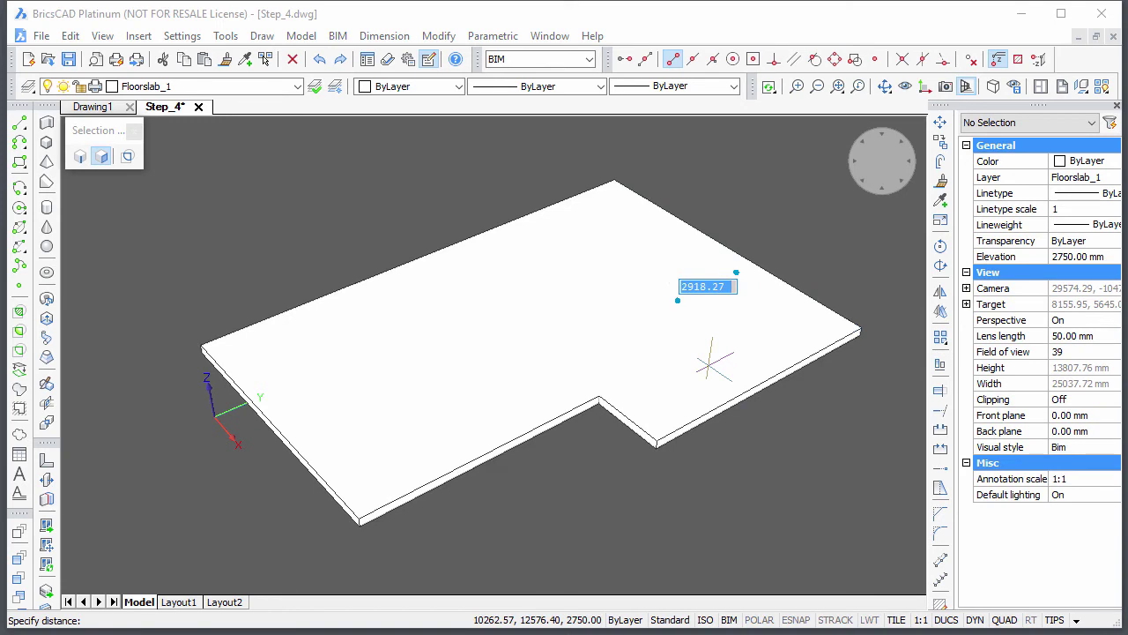
text(200)
key(Return)
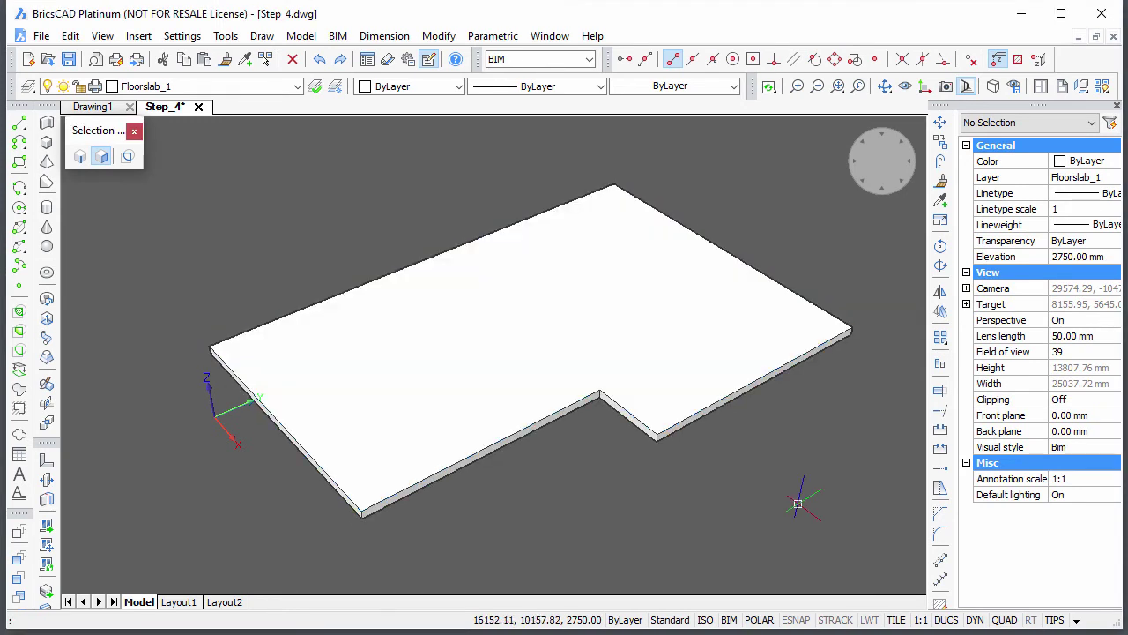
Step: Show all temporarily hidden entities again and thaw the ExteriorWalls_1 layer
click(1104, 87)
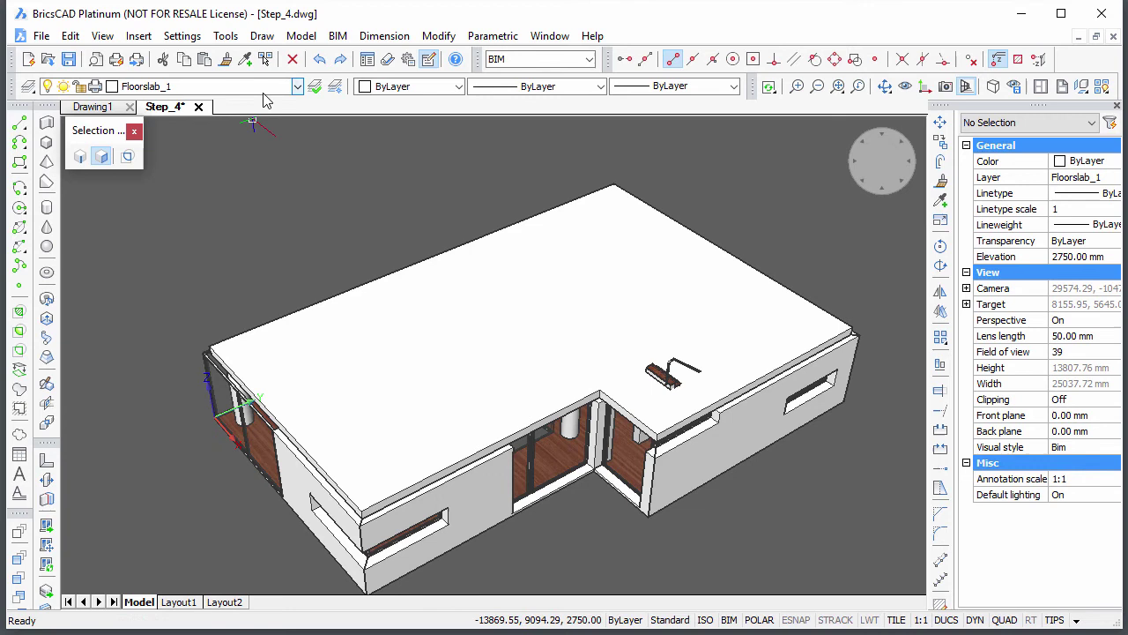
click(298, 87)
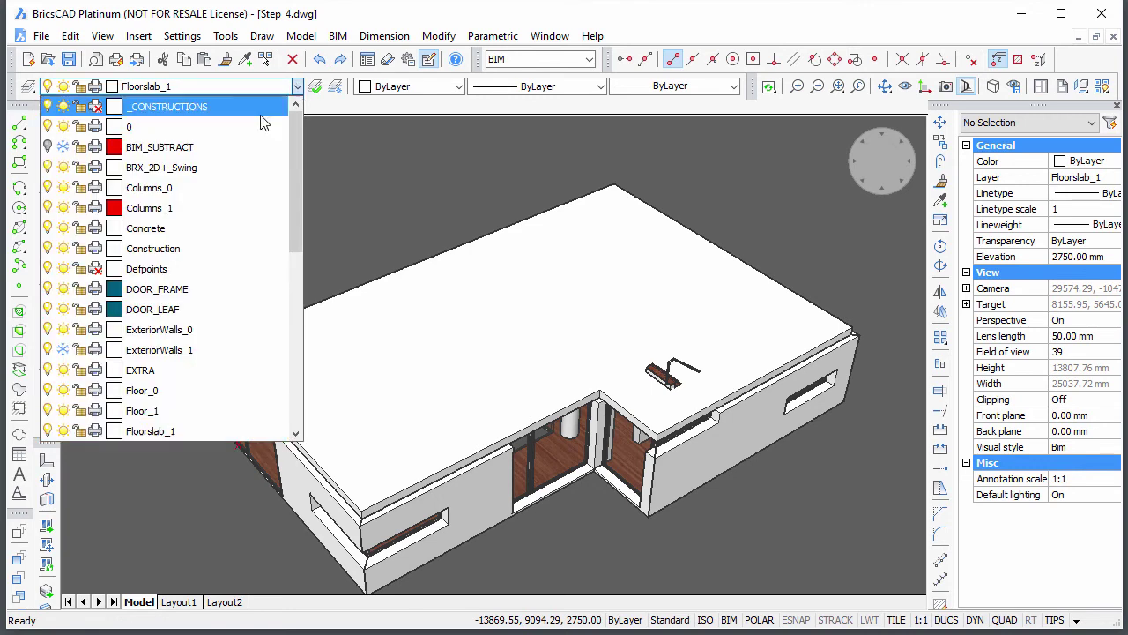
click(63, 350)
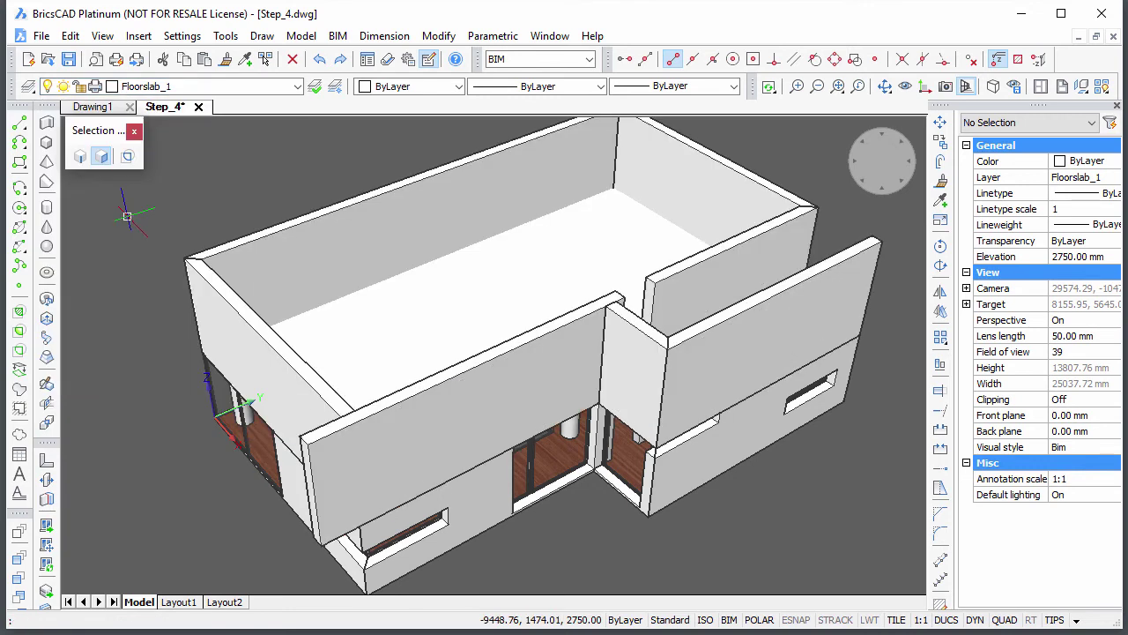
Step: Turn off face selection and subtract the floor slab from the six first-floor exterior walls
click(101, 156)
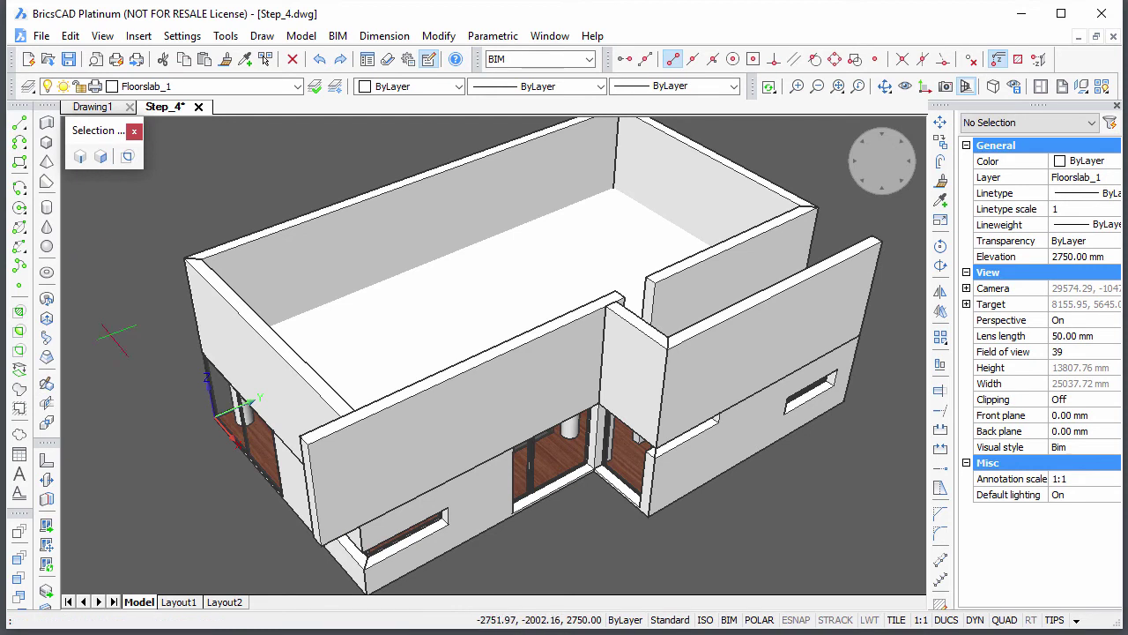
click(220, 359)
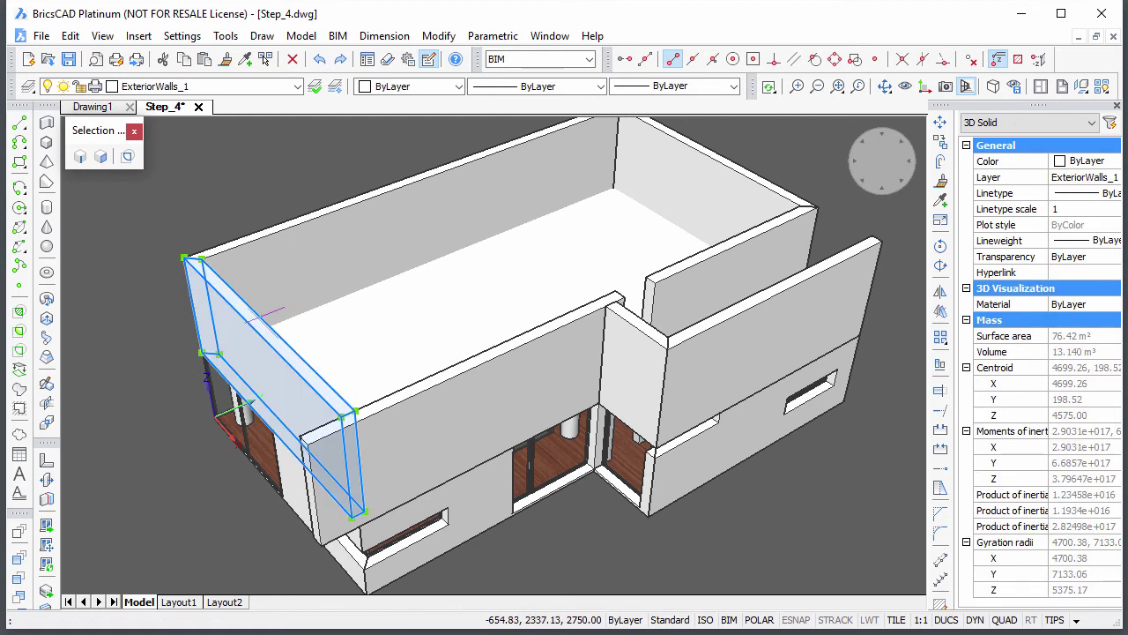
click(481, 210)
click(648, 175)
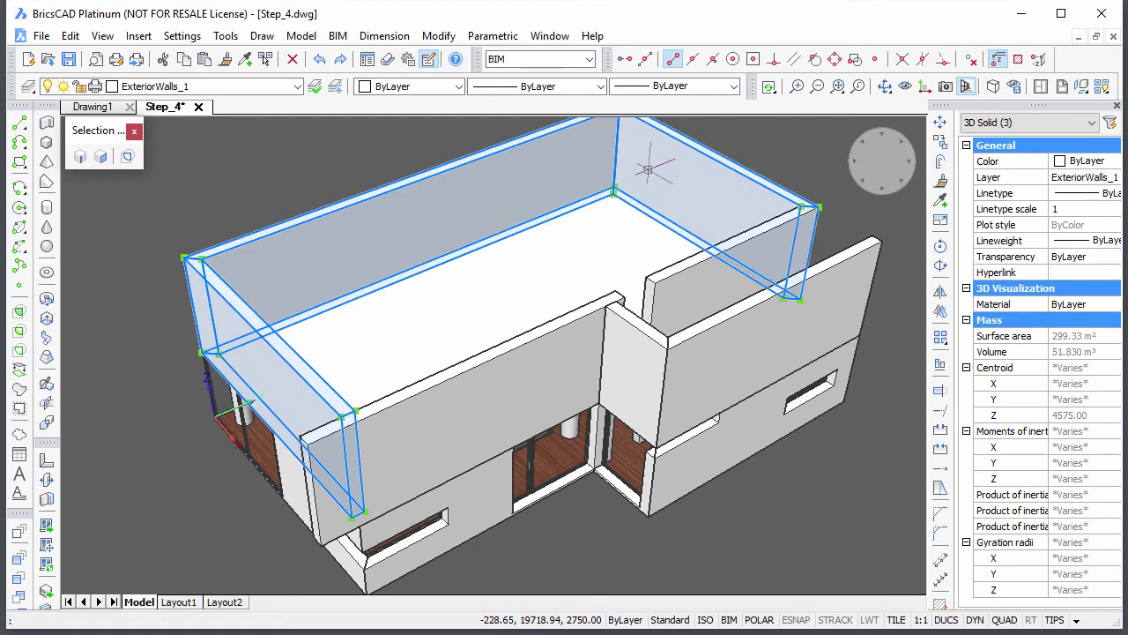
click(695, 274)
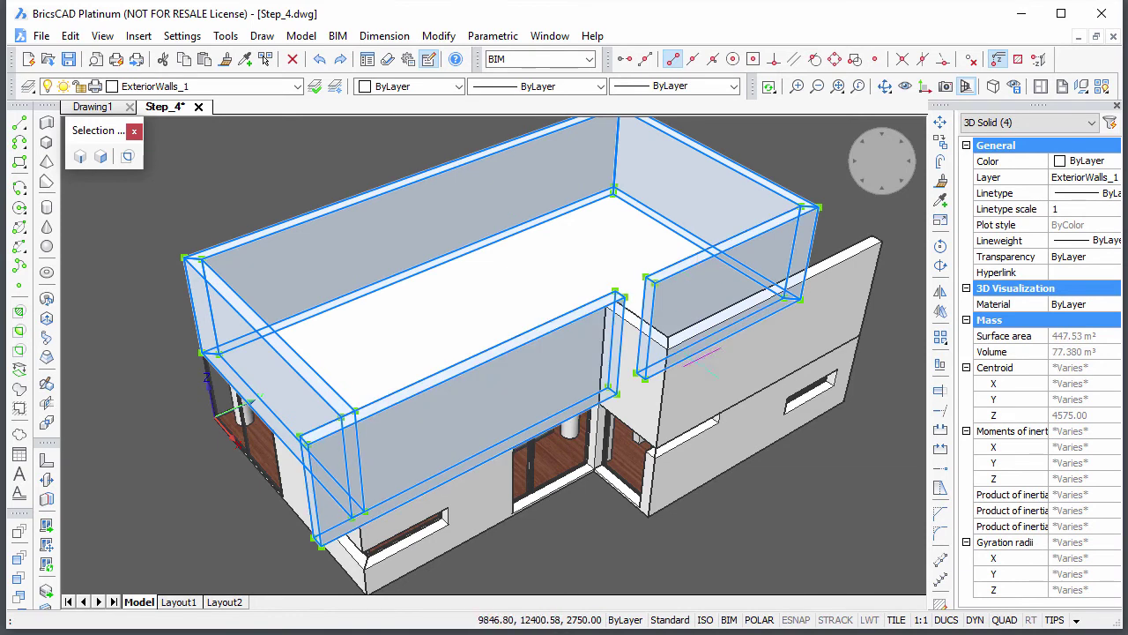
click(695, 371)
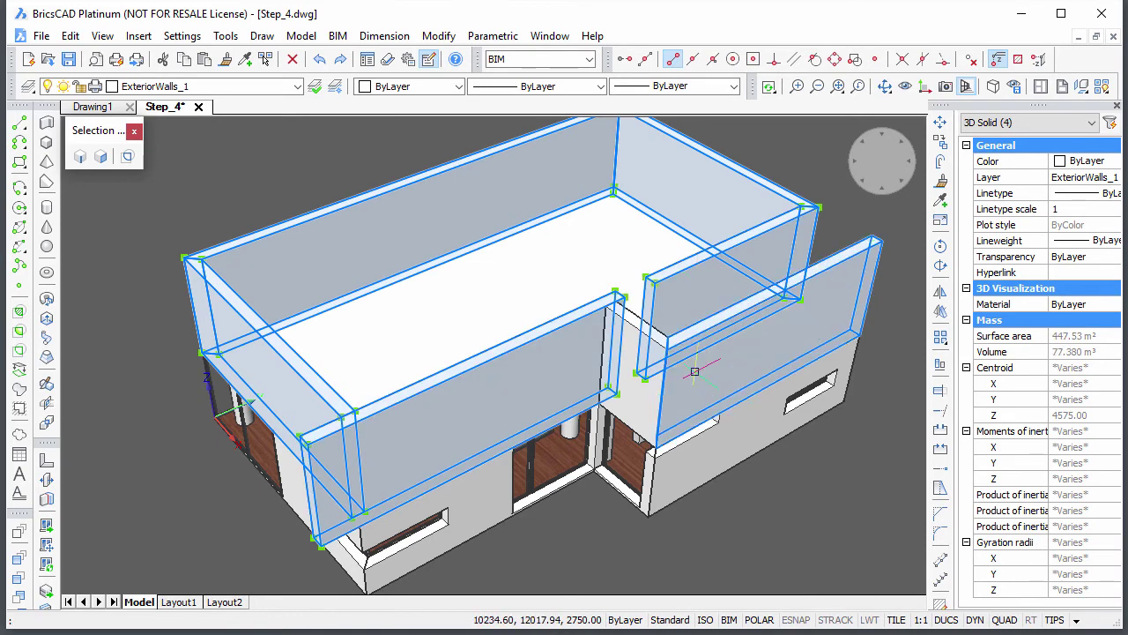
click(642, 388)
mouse_move(668, 398)
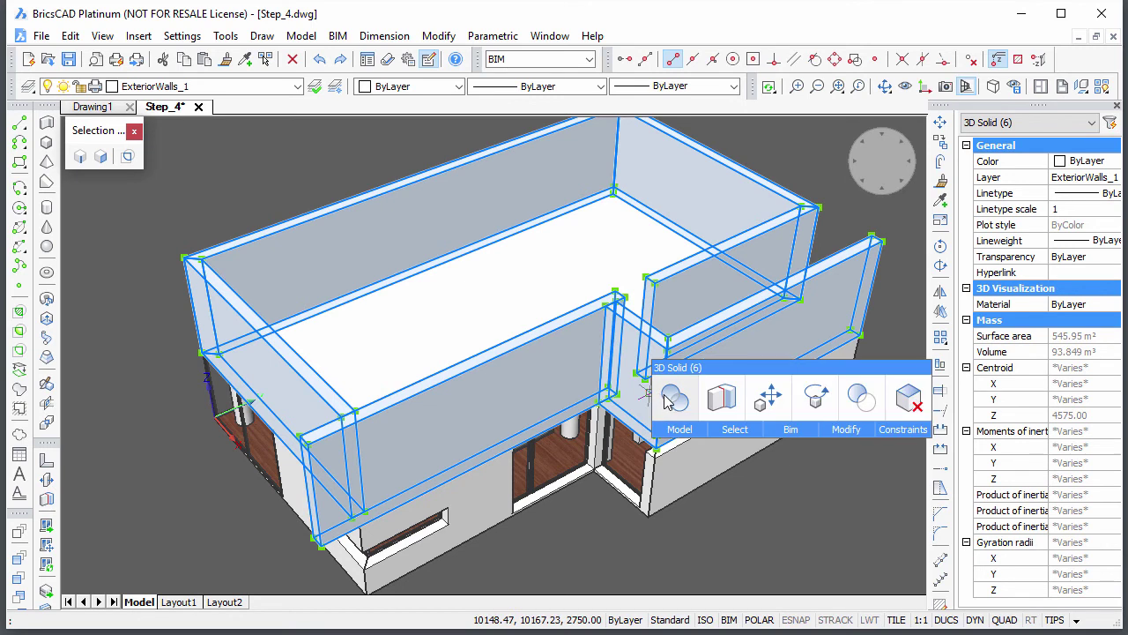
click(860, 399)
right_click(823, 379)
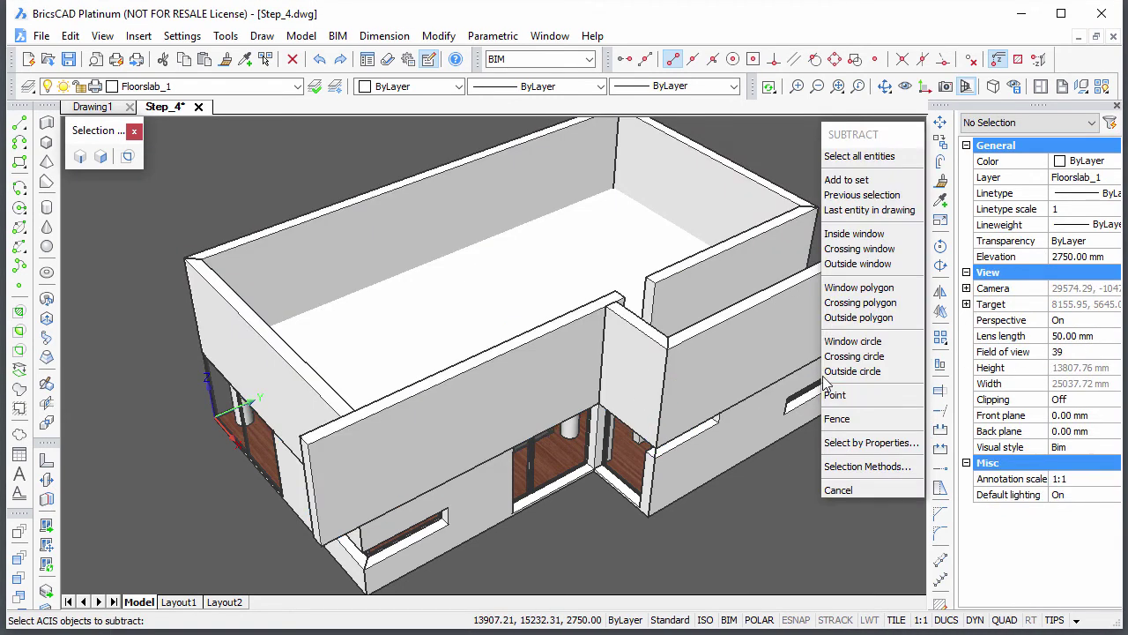
click(544, 254)
key(Return)
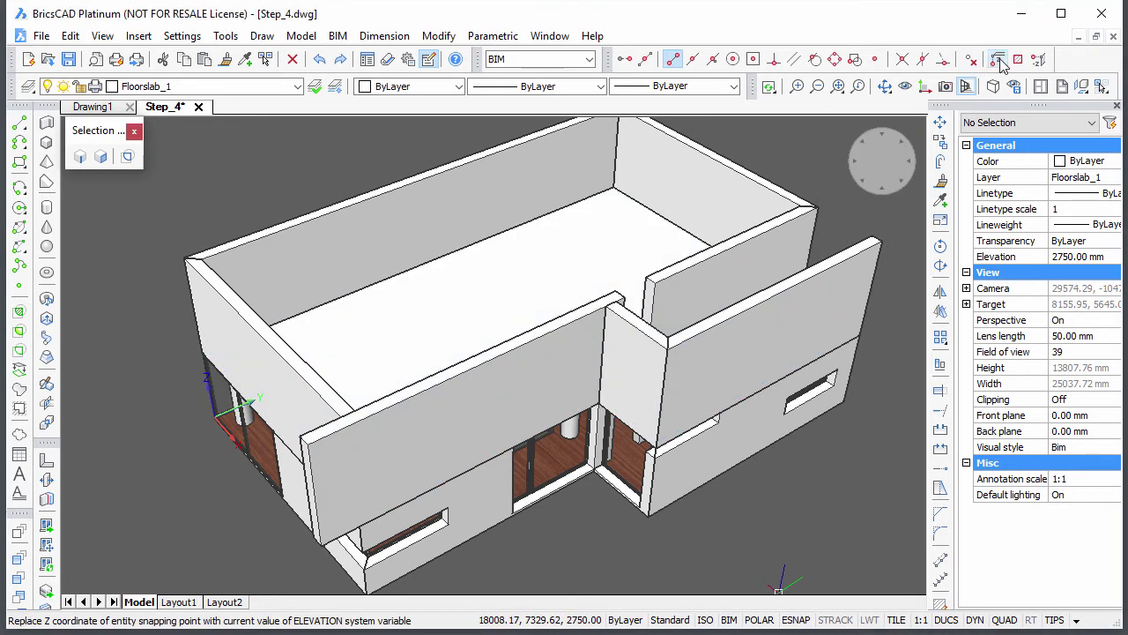
Step: Isolate the floor slab from the walls and the ground floor
click(1104, 88)
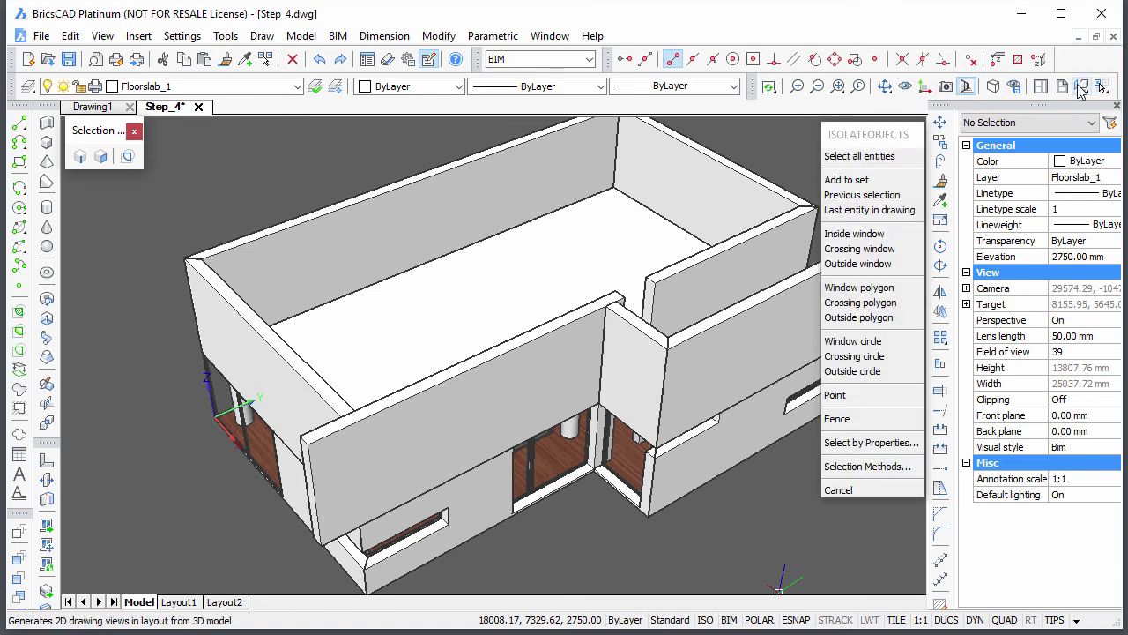
click(581, 230)
key(Return)
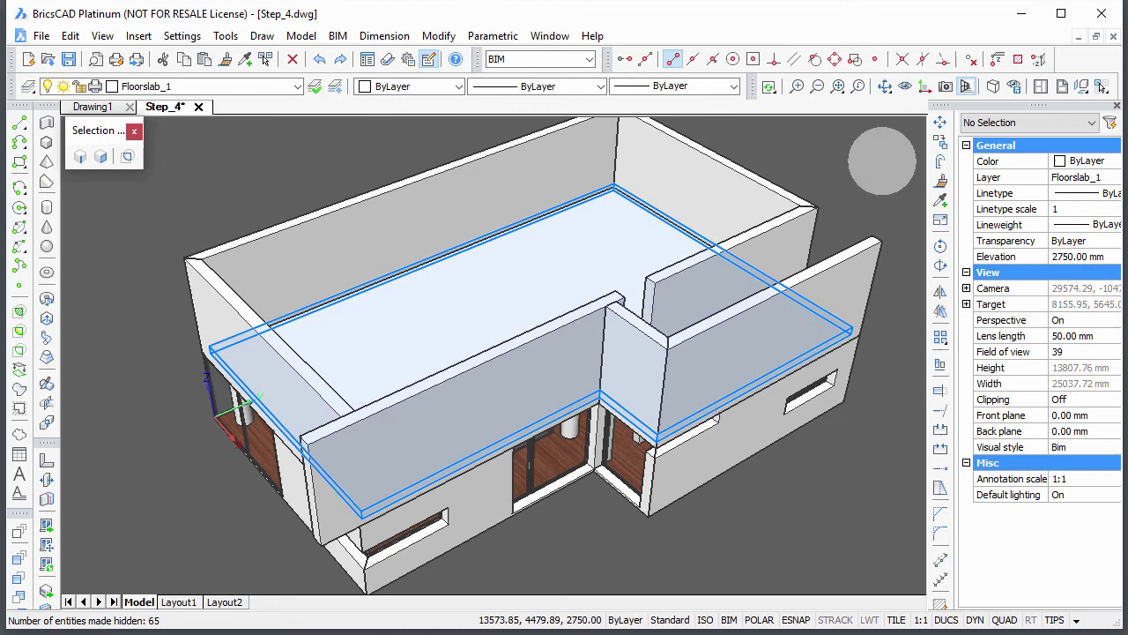
Step: Draw a rectangle of about 6500 by 1500 mm outward along the slab's short edge, starting at the lower slab corner near the origin
shift+middle_drag(434, 561, 715, 574)
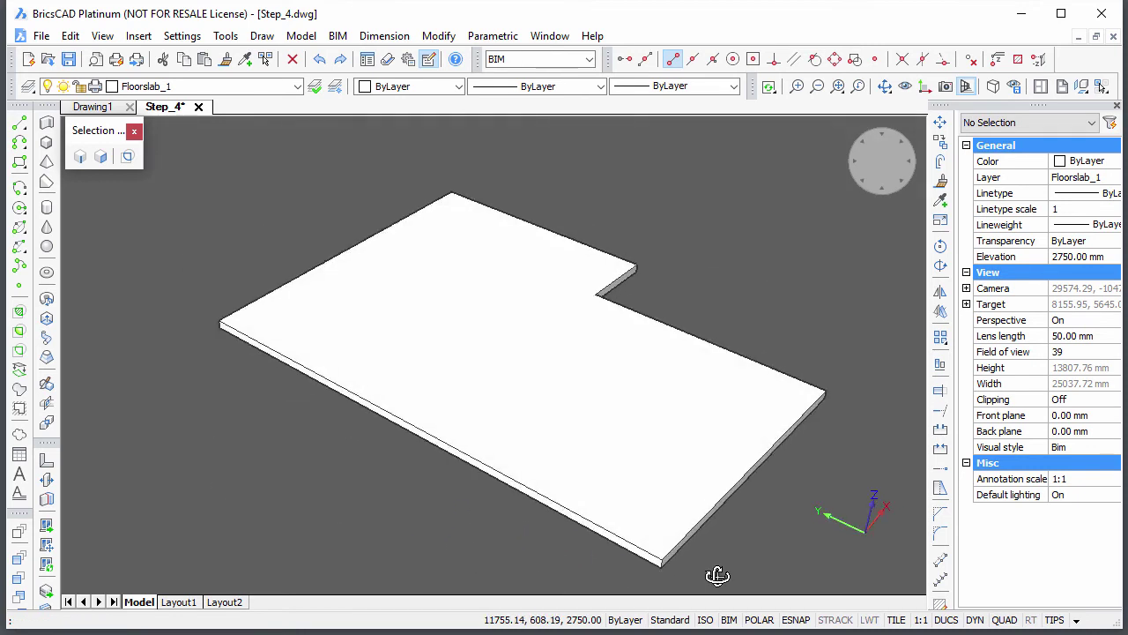
click(19, 162)
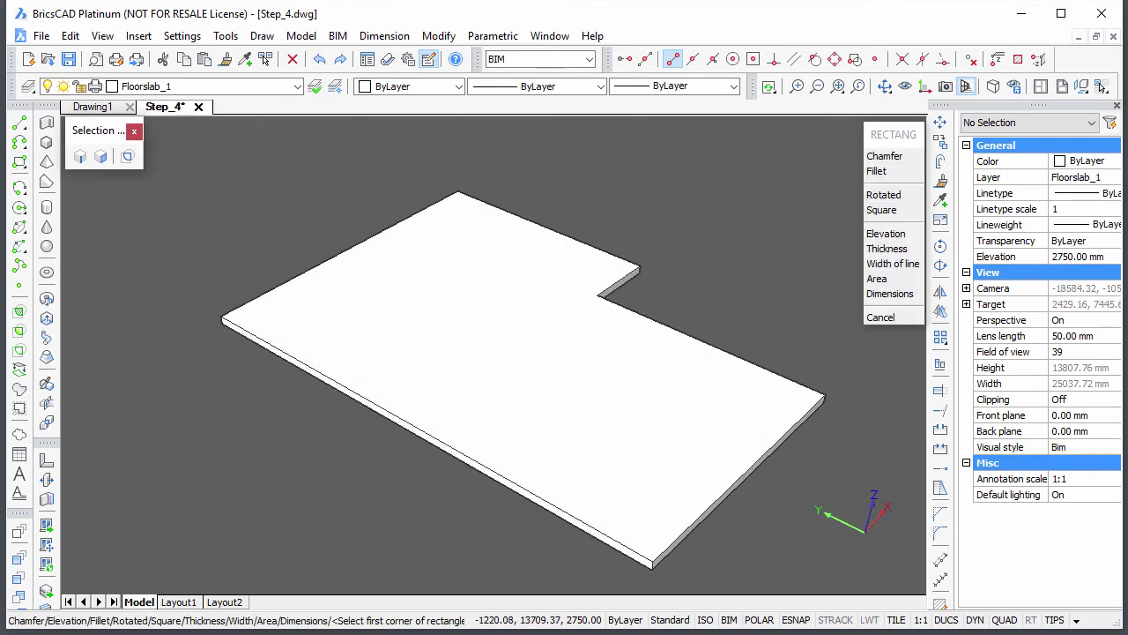
click(660, 571)
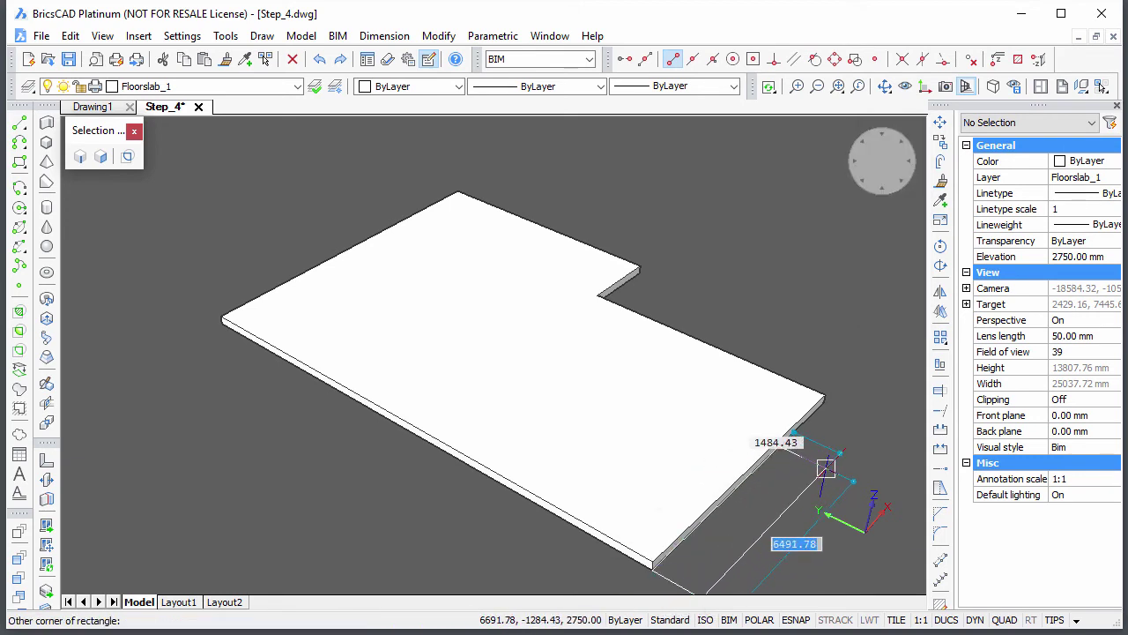
click(829, 467)
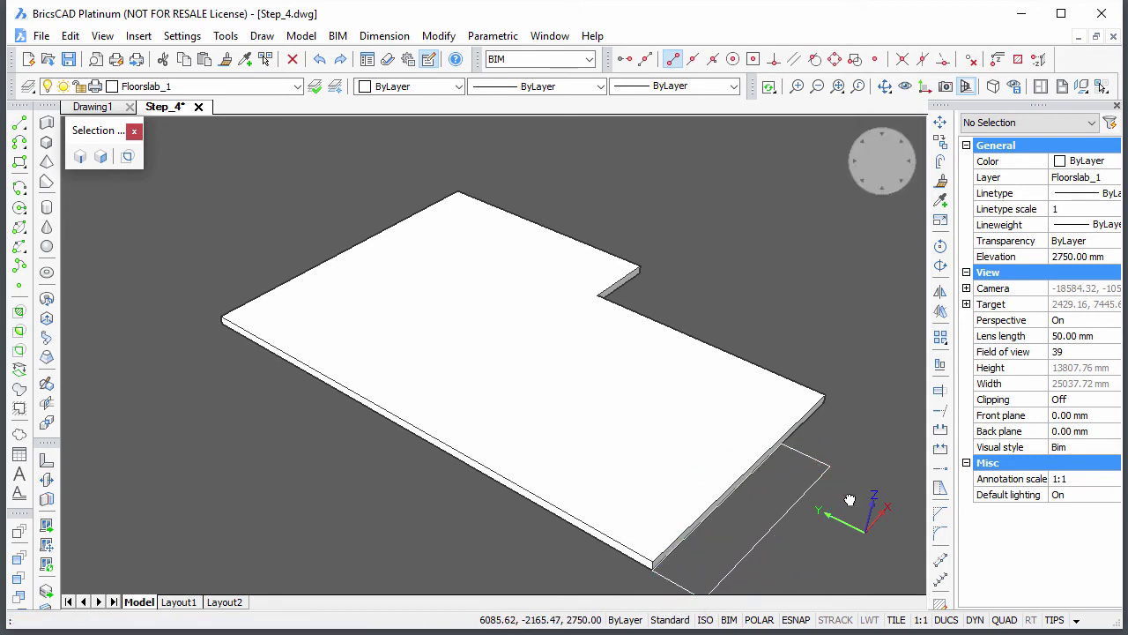
Step: Draw a rectangle of about 10800 by 2950 mm along the slab's long straight edge, starting at the first rectangle's outer corner
middle_drag(850, 500, 846, 445)
right_click(844, 439)
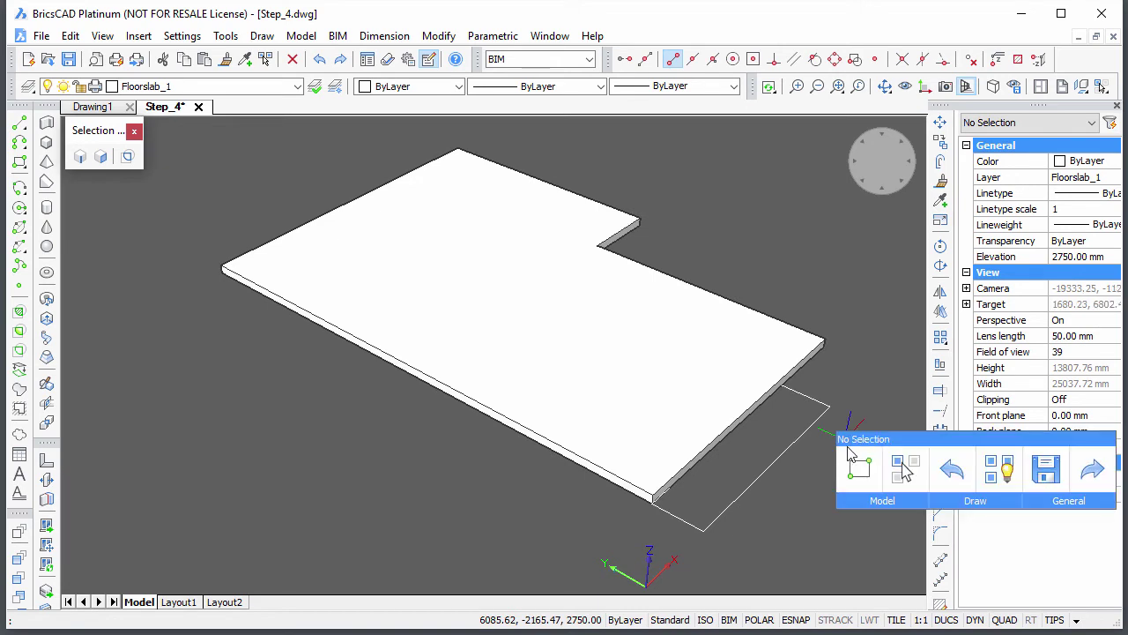
click(853, 464)
click(709, 535)
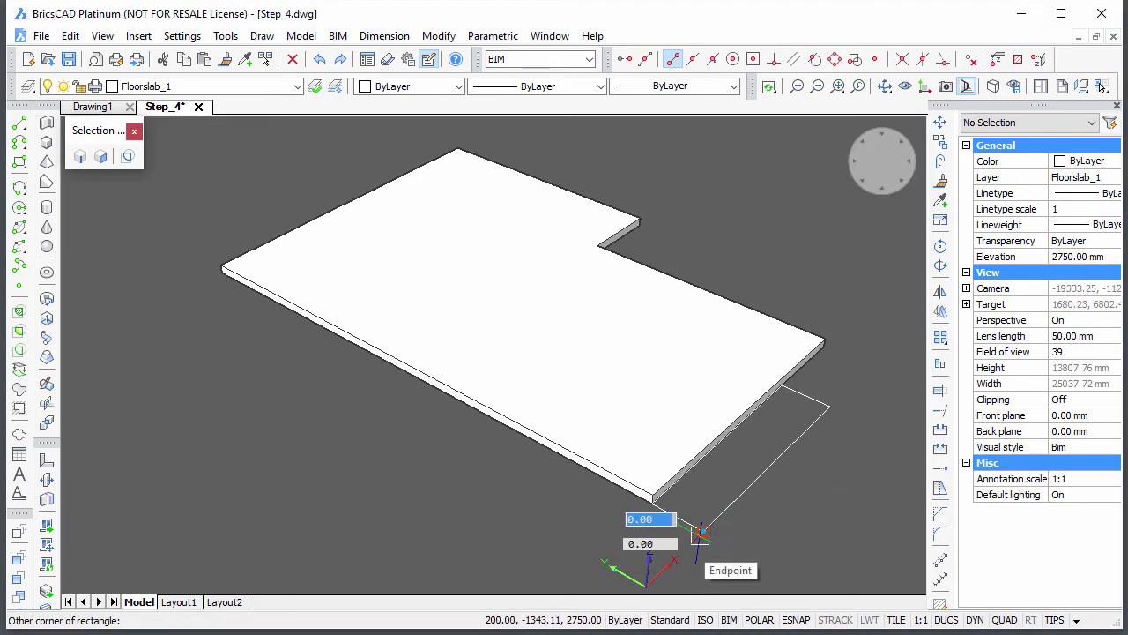
click(320, 411)
Step: Draw a third rectangle of about 8000 by 3500 mm outward from the slab corner at the far end of the long straight edge
key(Return)
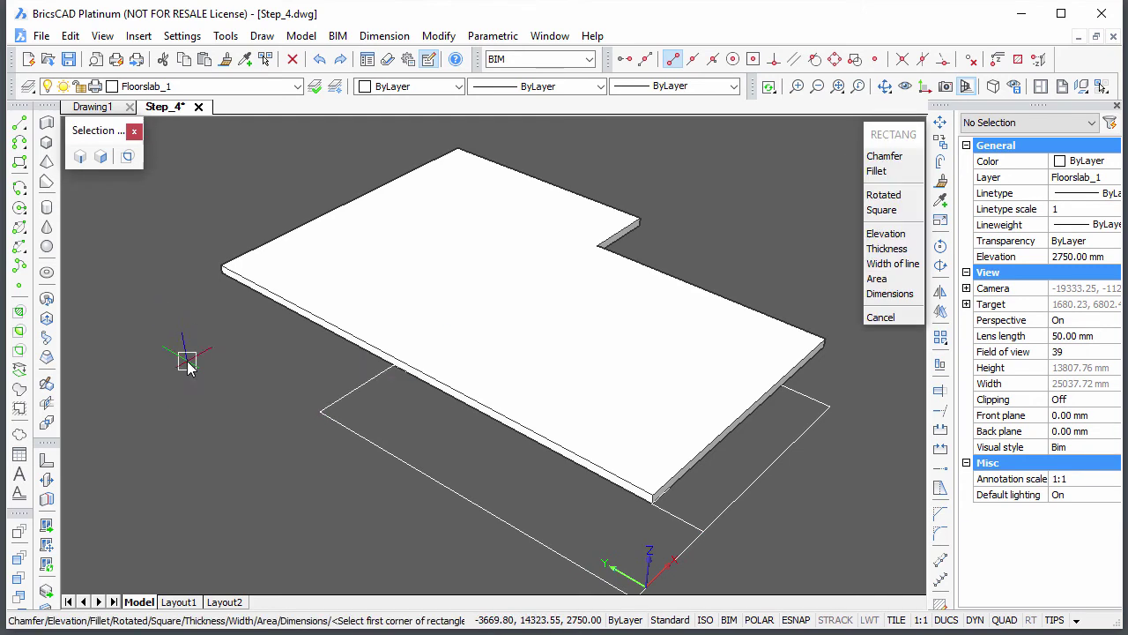
click(220, 275)
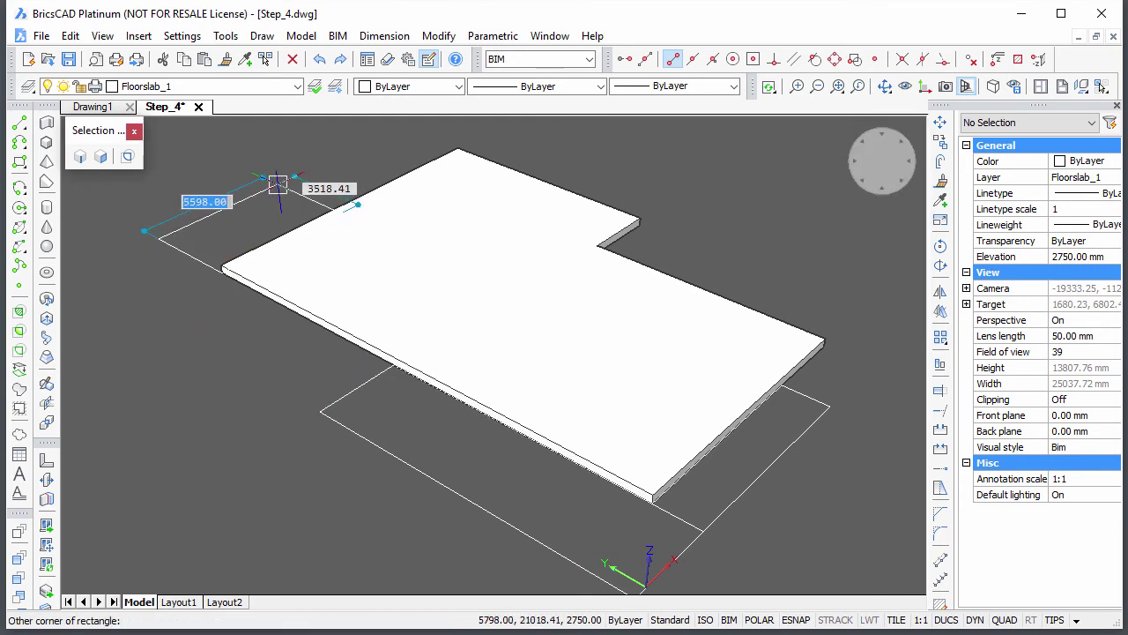
click(328, 161)
Step: Finish the third rectangle and extrude all the extension outlines 300 mm up to the floor slab's top face
click(327, 160)
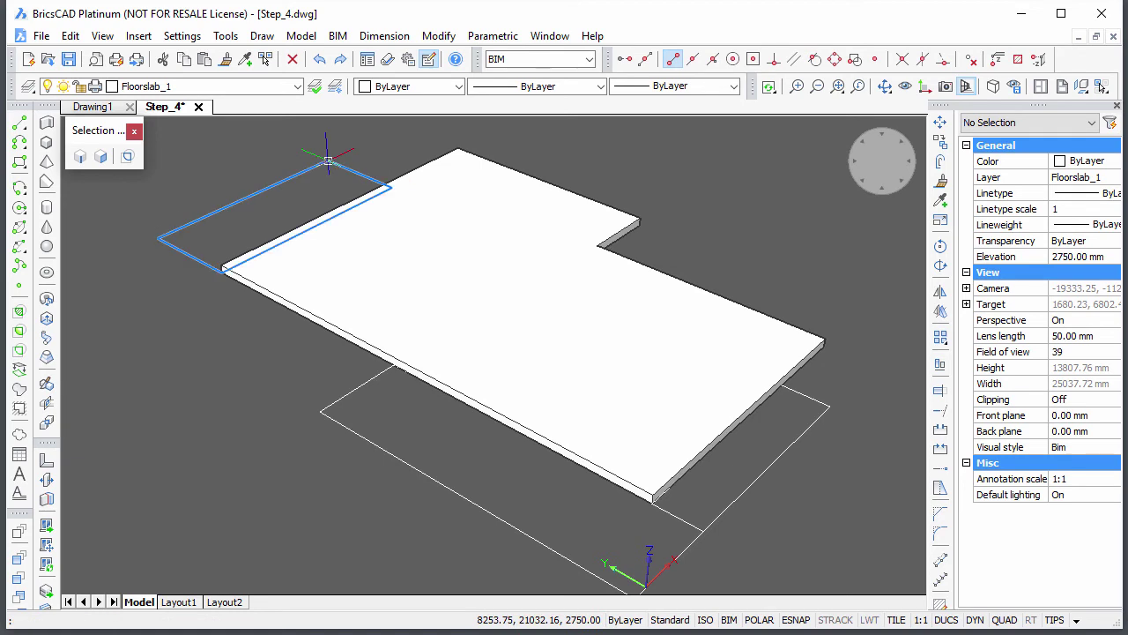
click(398, 458)
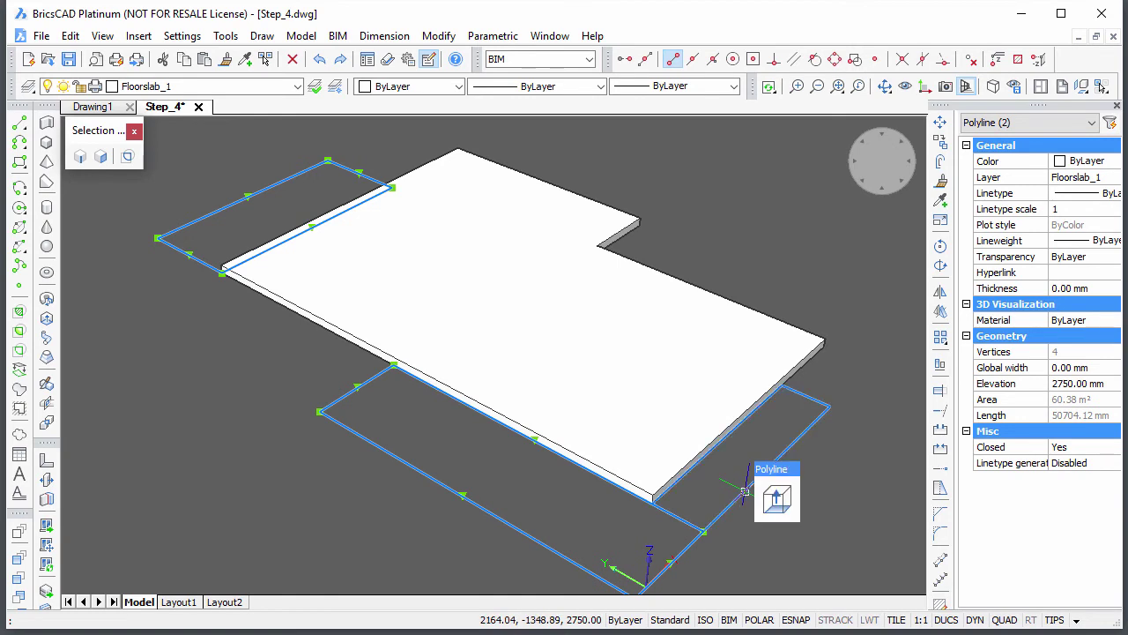
click(775, 499)
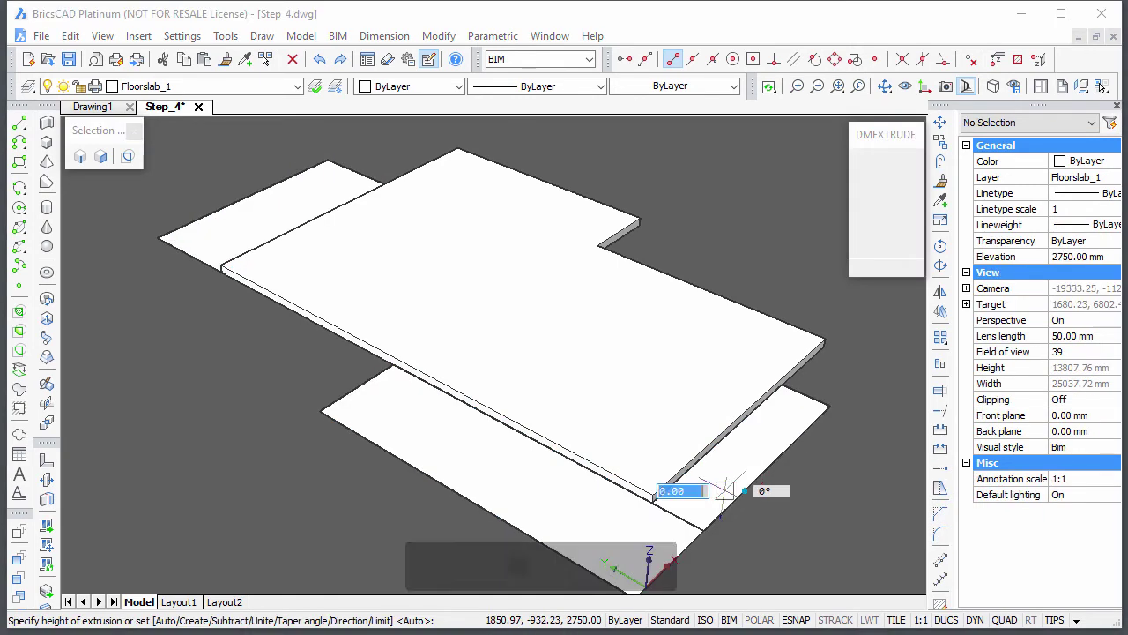
click(652, 494)
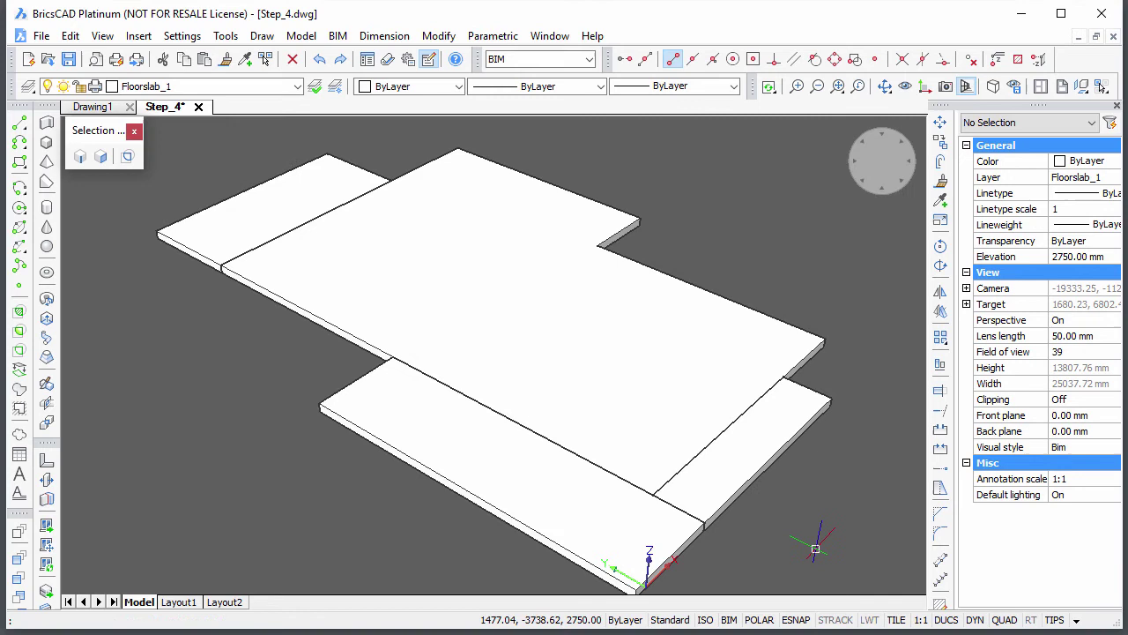
Step: Unite the two adjoining slab extensions at the corner near the origin and show all hidden entities again
drag(816, 563, 677, 514)
key(Escape)
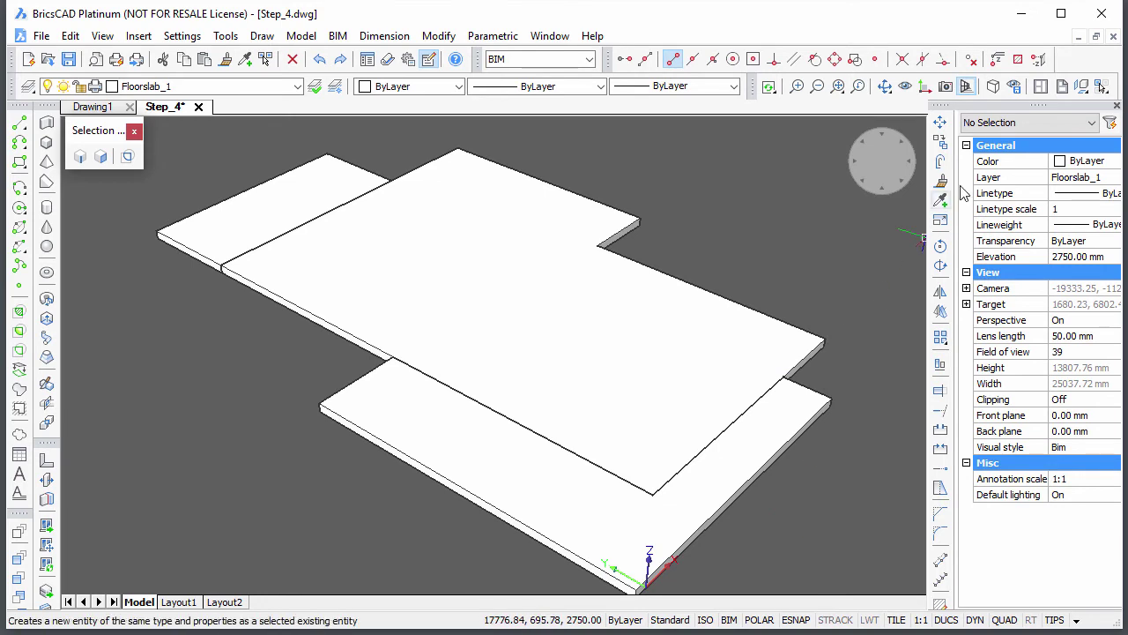
drag(1106, 91, 1101, 117)
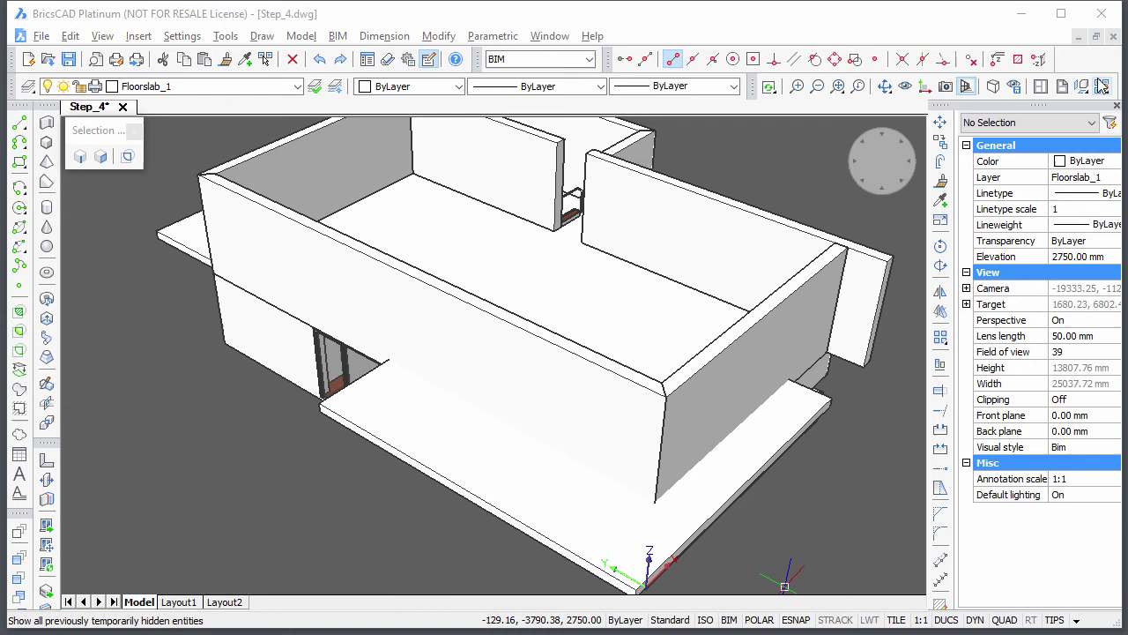
Step: Isolate the slab extensions and the first-floor exterior walls from the floor slab and the ground floor
drag(1102, 83, 1099, 145)
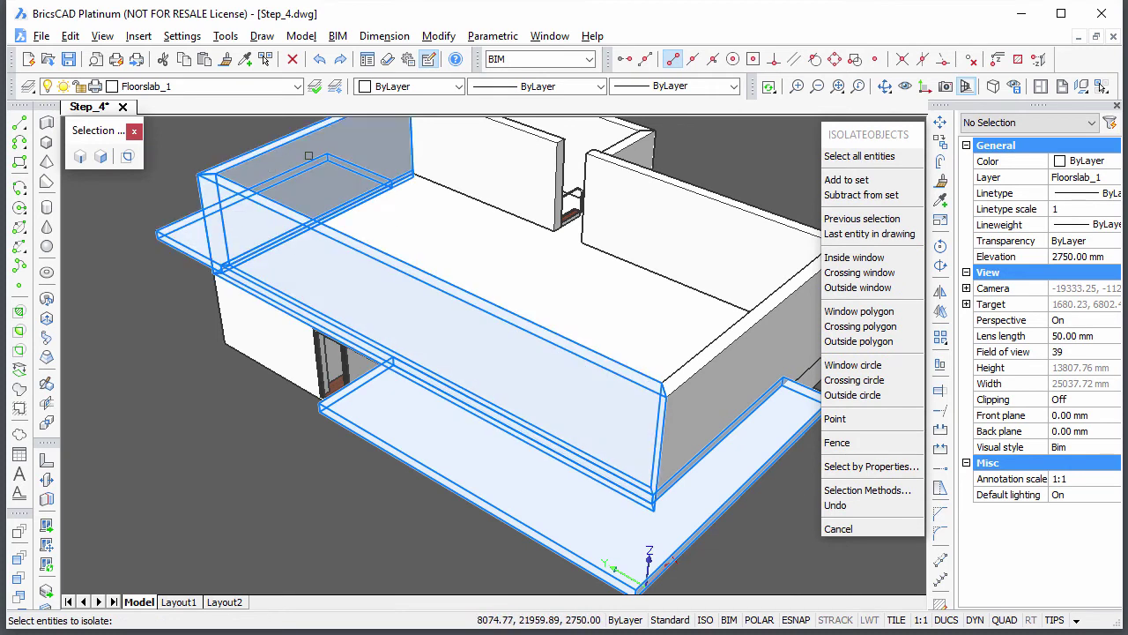
click(473, 140)
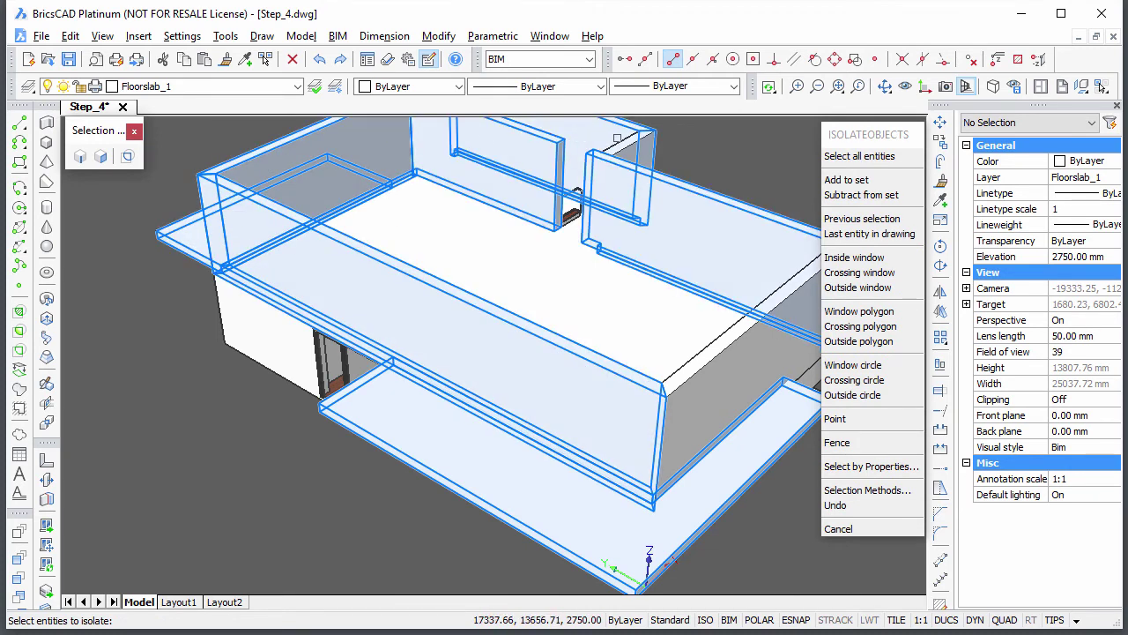
click(624, 147)
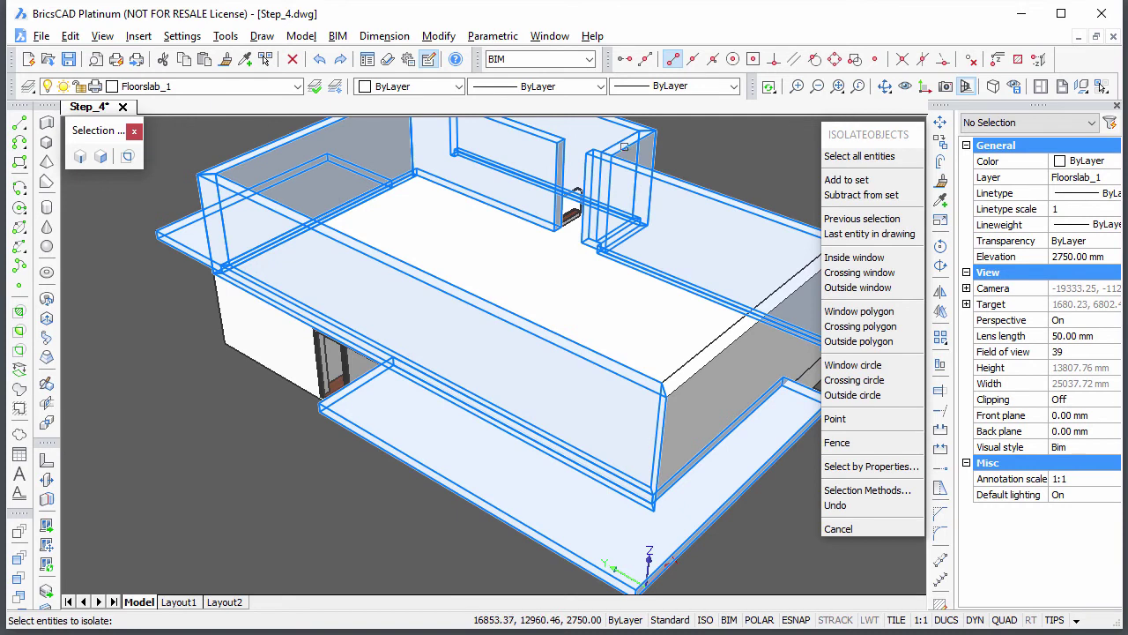
click(710, 395)
key(Return)
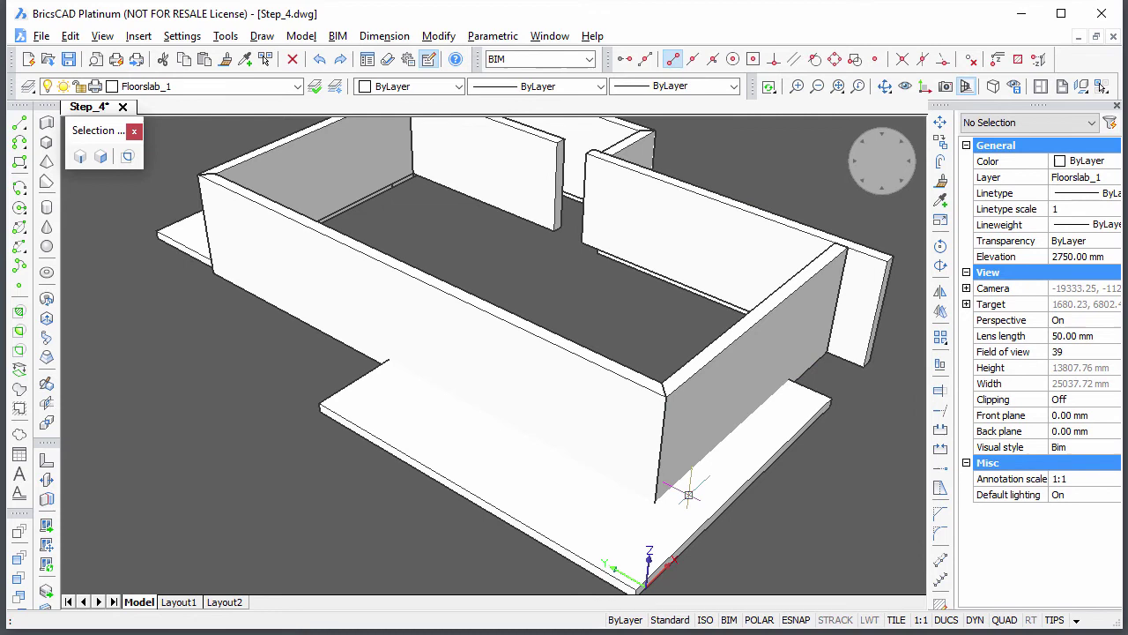
Step: Set the corner extension's outer face 2000 mm from the end wall and shorten its side end, measured from the opposite long wall
click(100, 156)
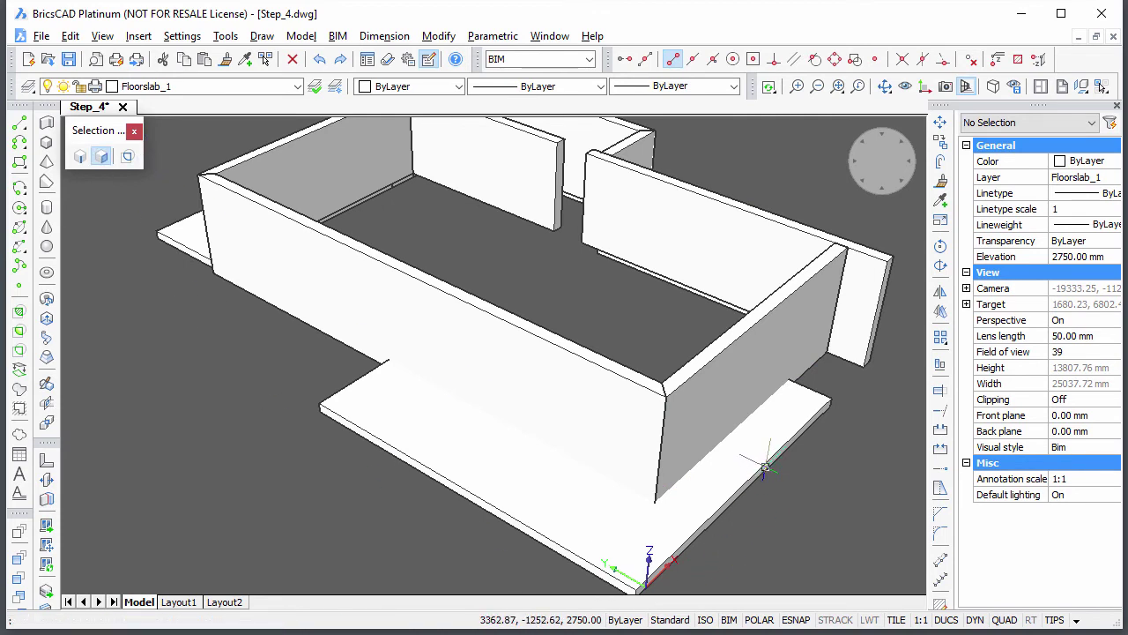
click(794, 474)
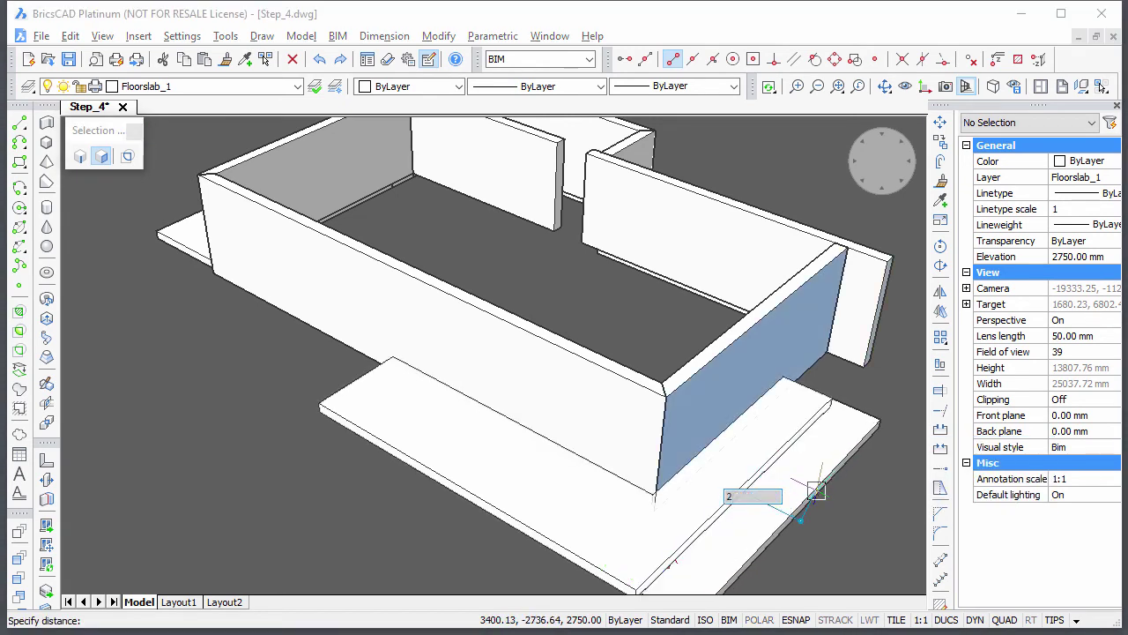
key(Return)
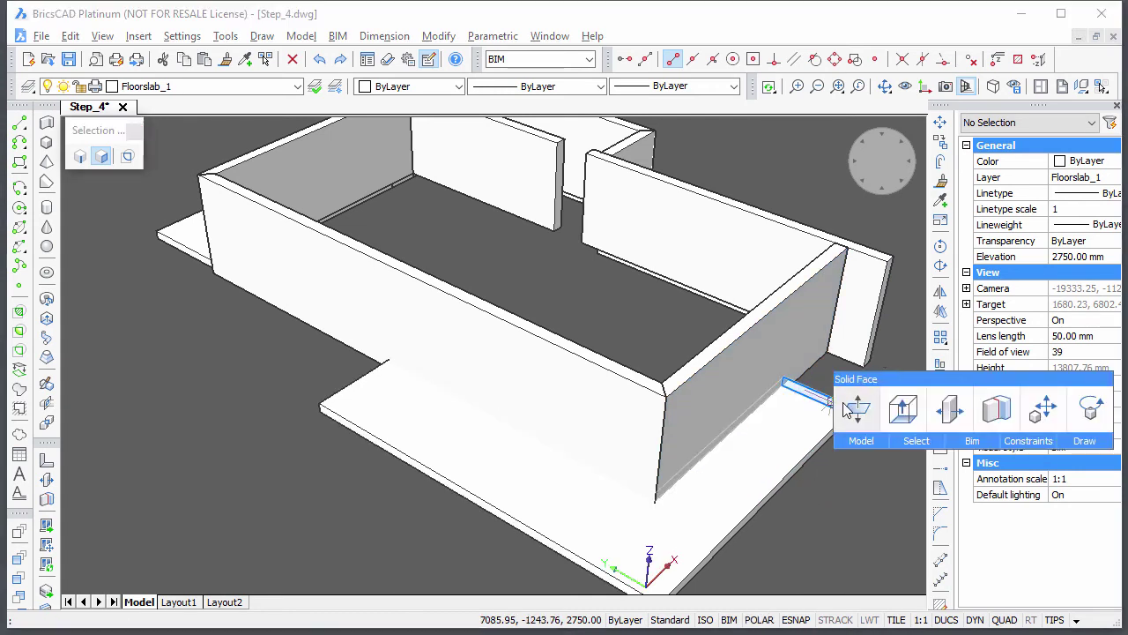
click(848, 408)
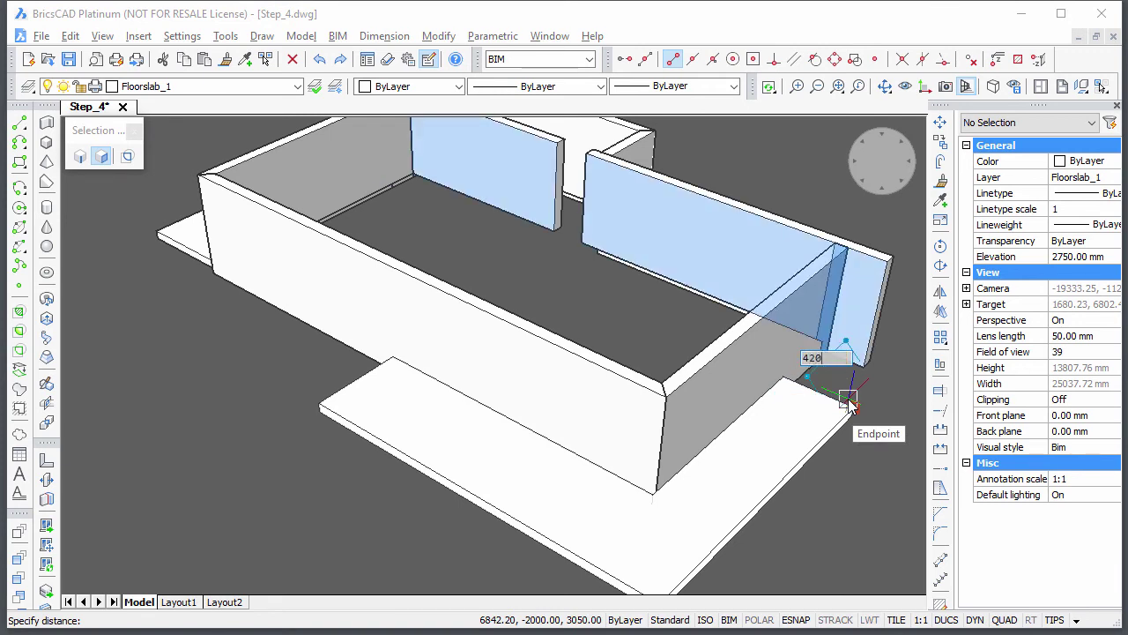
key(Return)
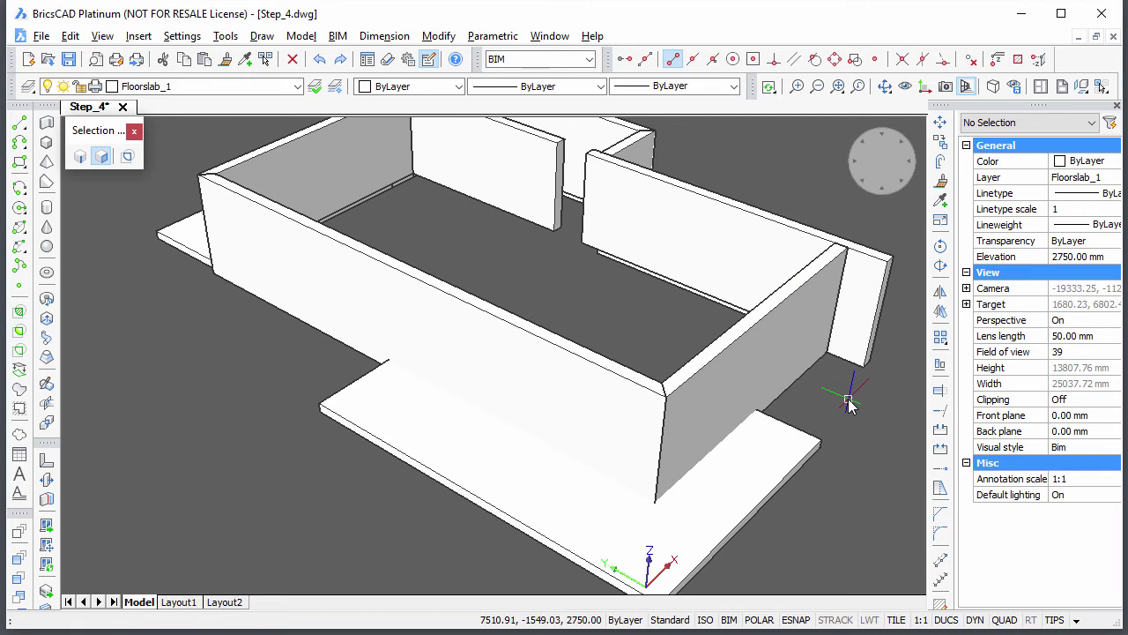
Step: Set the long-side extension's outer face 2000 mm from the long wall and align the far extension's side face with it
click(410, 461)
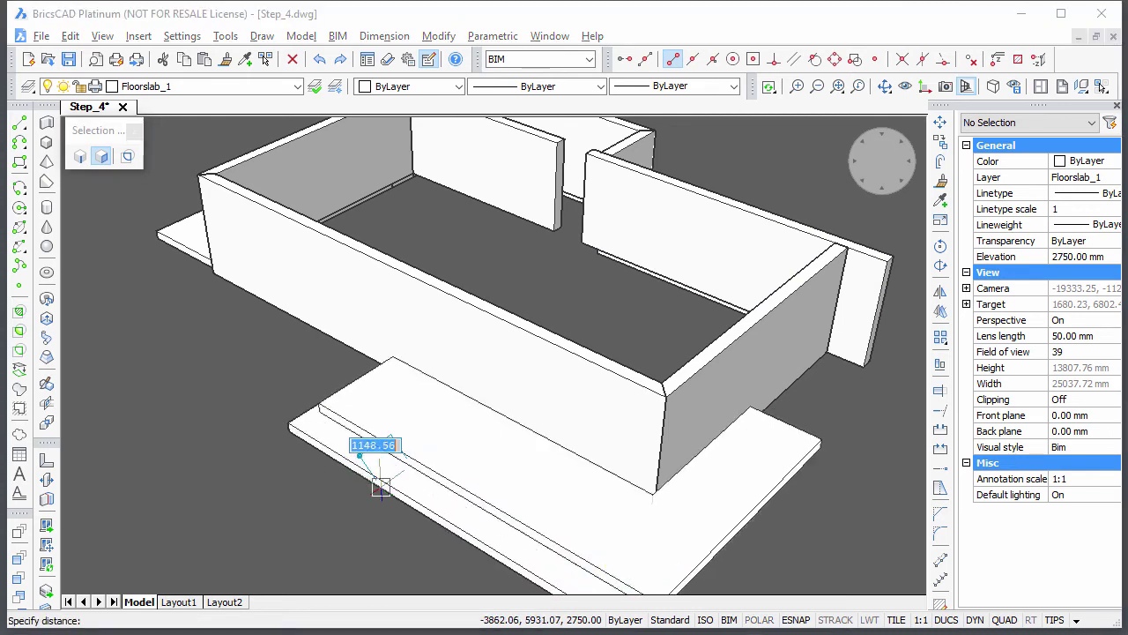
text(2000)
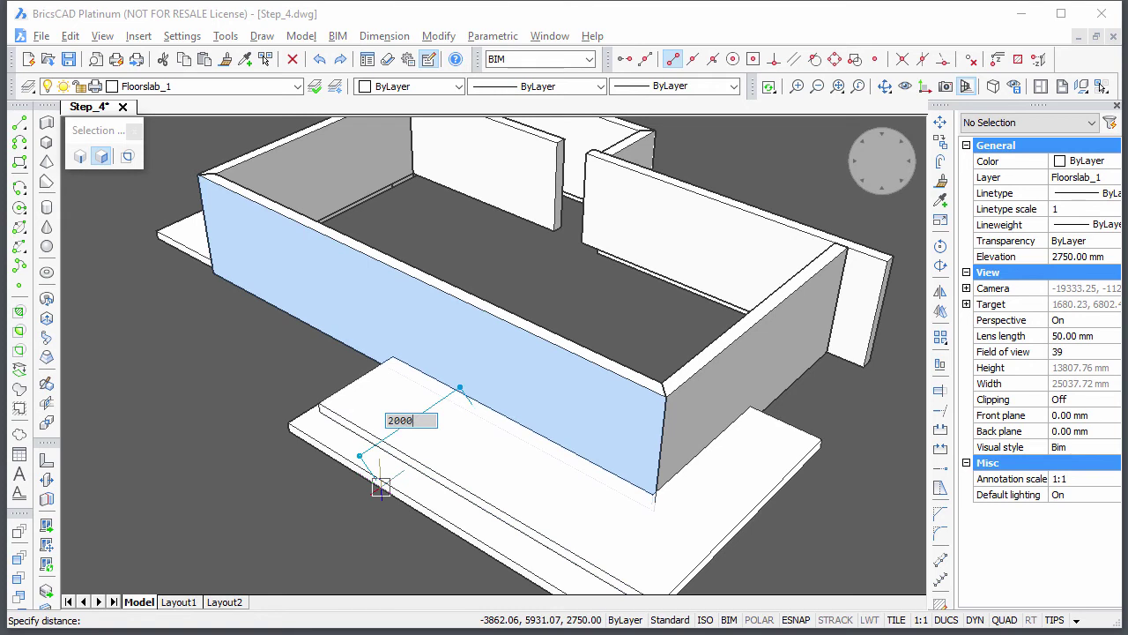
key(Return)
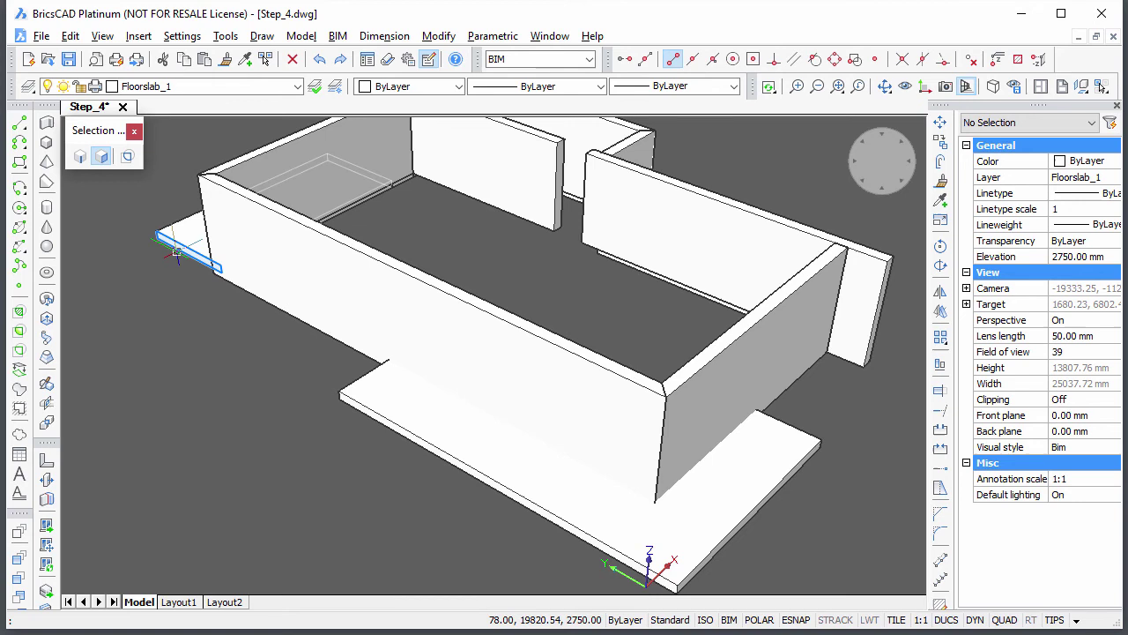
click(176, 253)
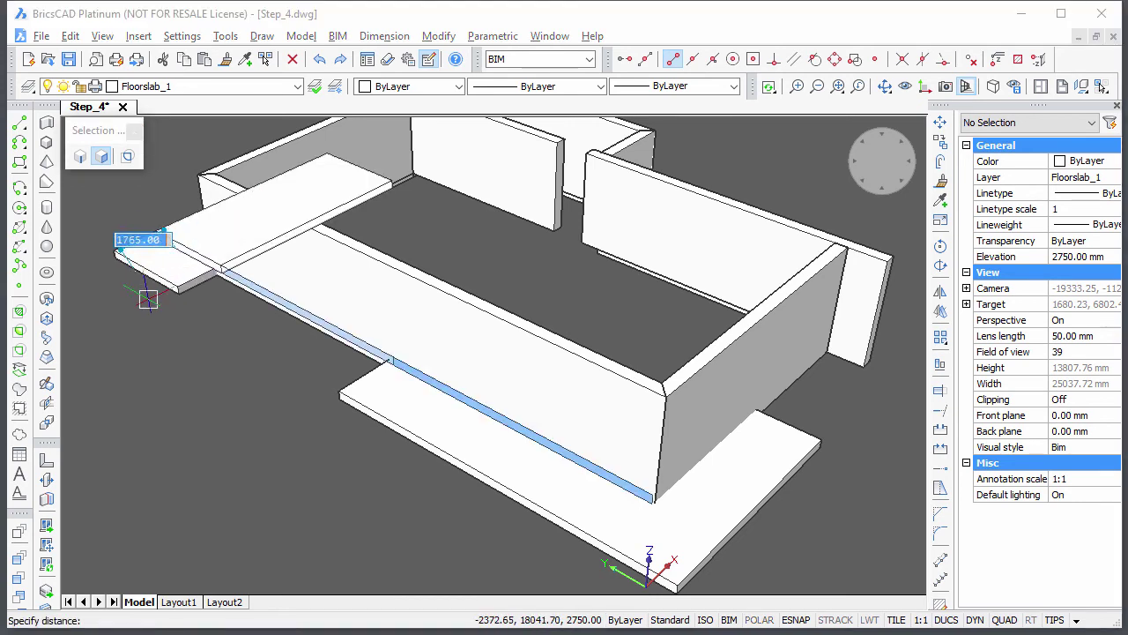
click(335, 397)
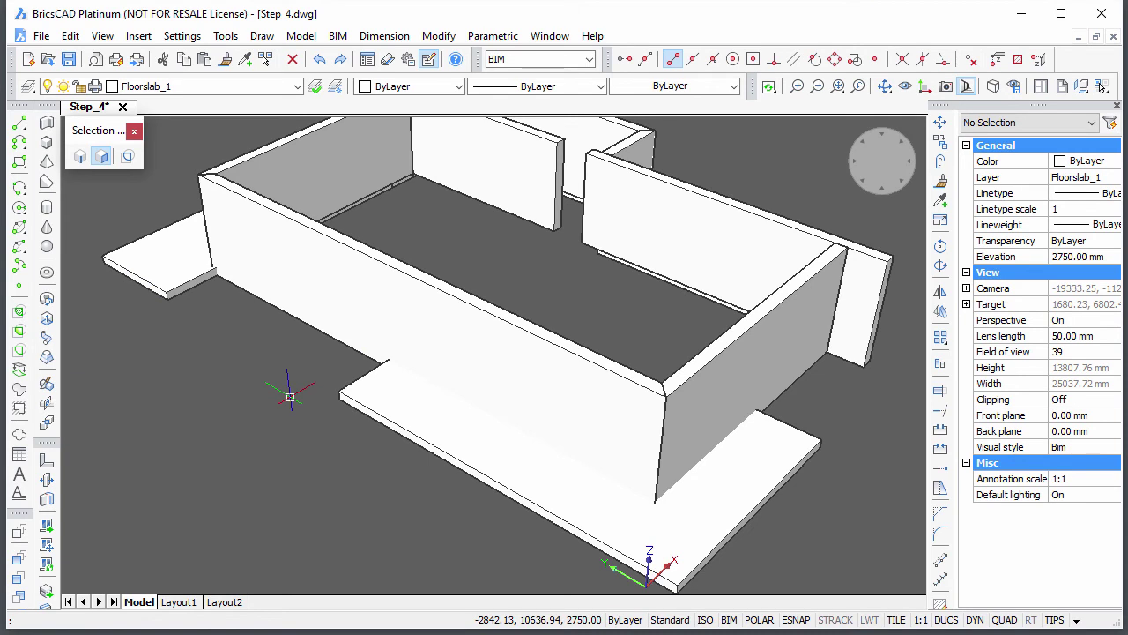
Step: Lengthen the long-side extension toward the far extension, setting its end face's distance from the far extension's facing side
click(366, 383)
key(Tab)
key(Tab)
key(Tab)
key(Tab)
key(Tab)
key(Tab)
key(Tab)
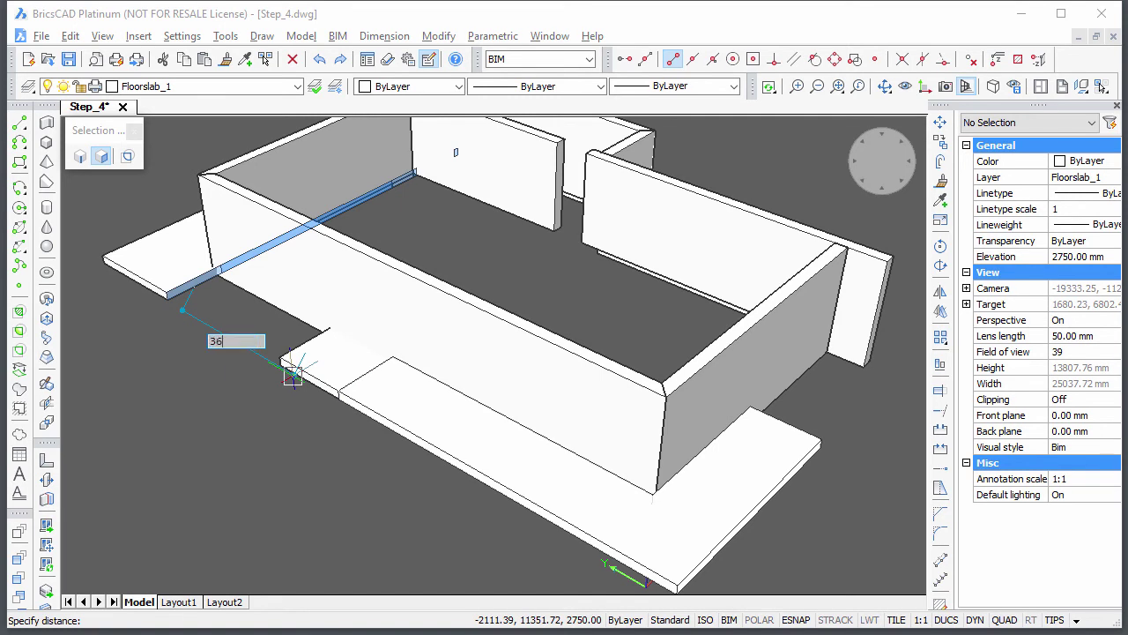
key(Return)
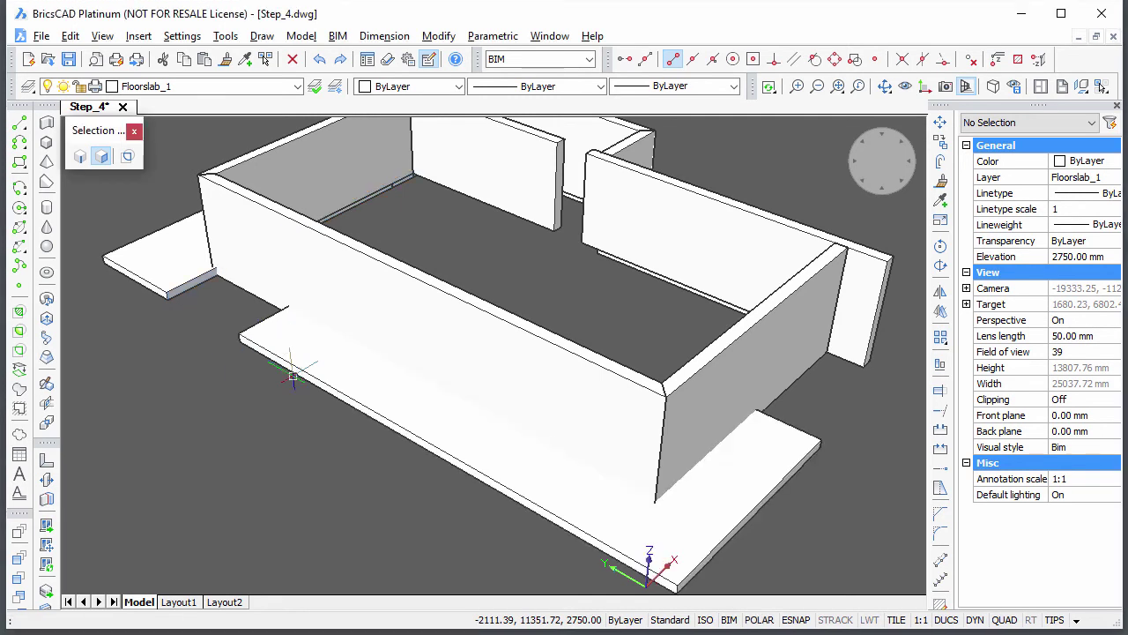
Step: Set the far extension's outer face 1500 mm from the adjacent end wall
shift+middle_drag(178, 441, 584, 439)
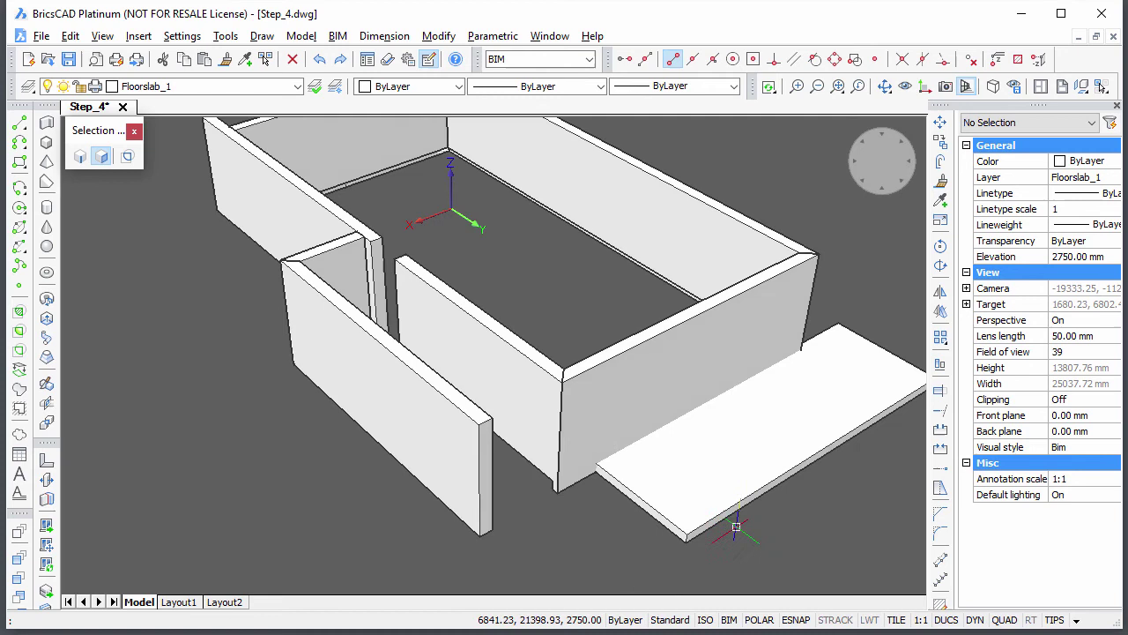
middle_drag(796, 541, 776, 493)
mouse_move(722, 455)
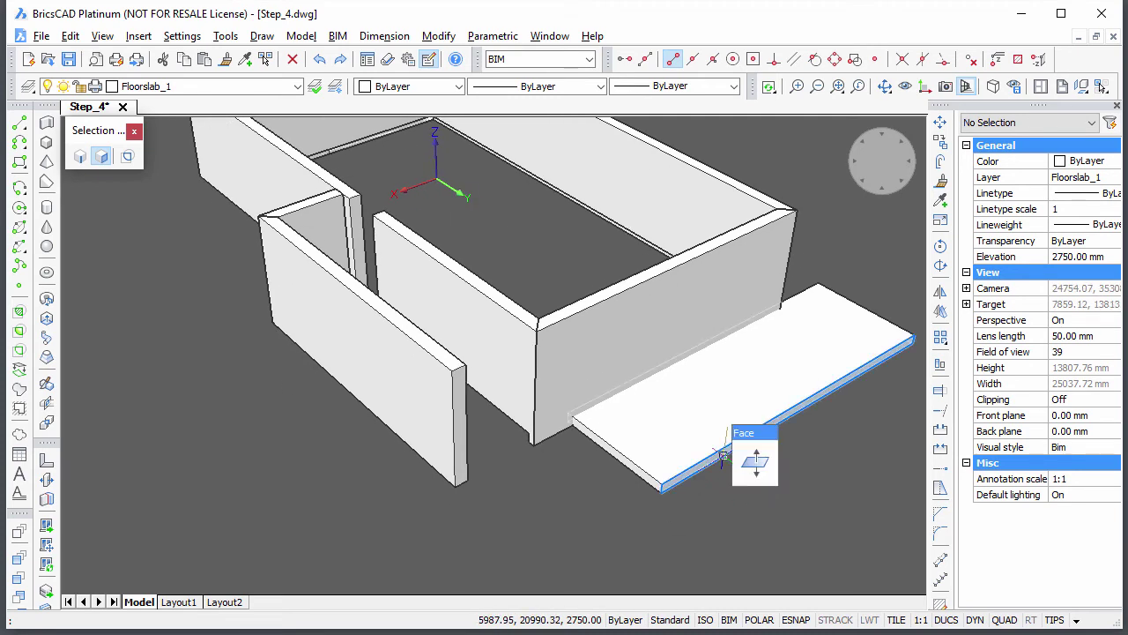
drag(722, 456, 731, 467)
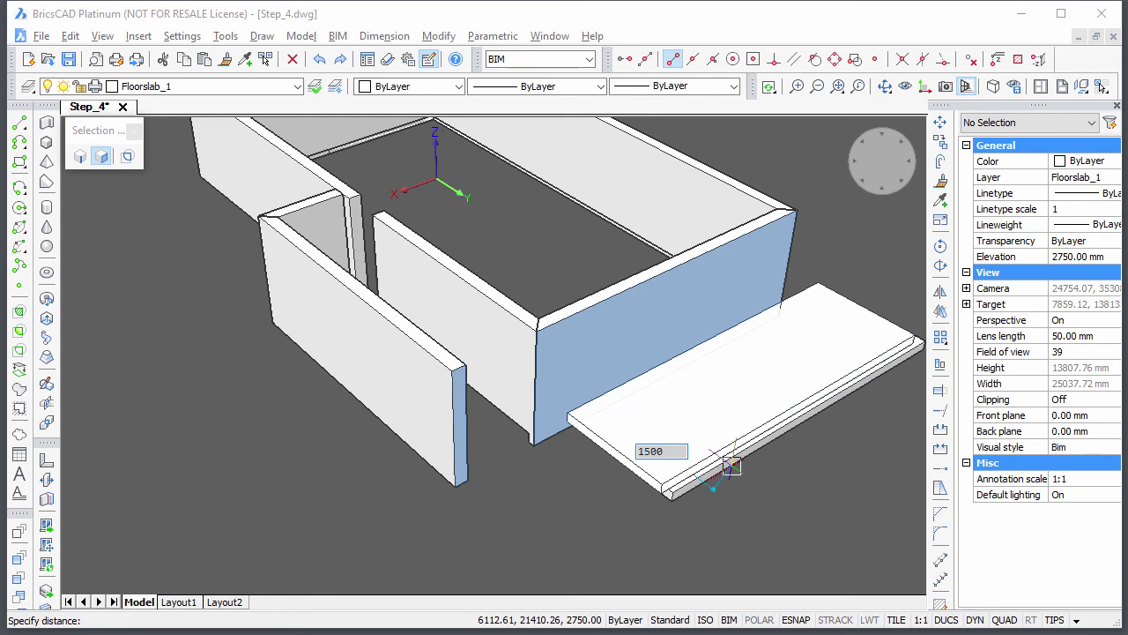
key(Return)
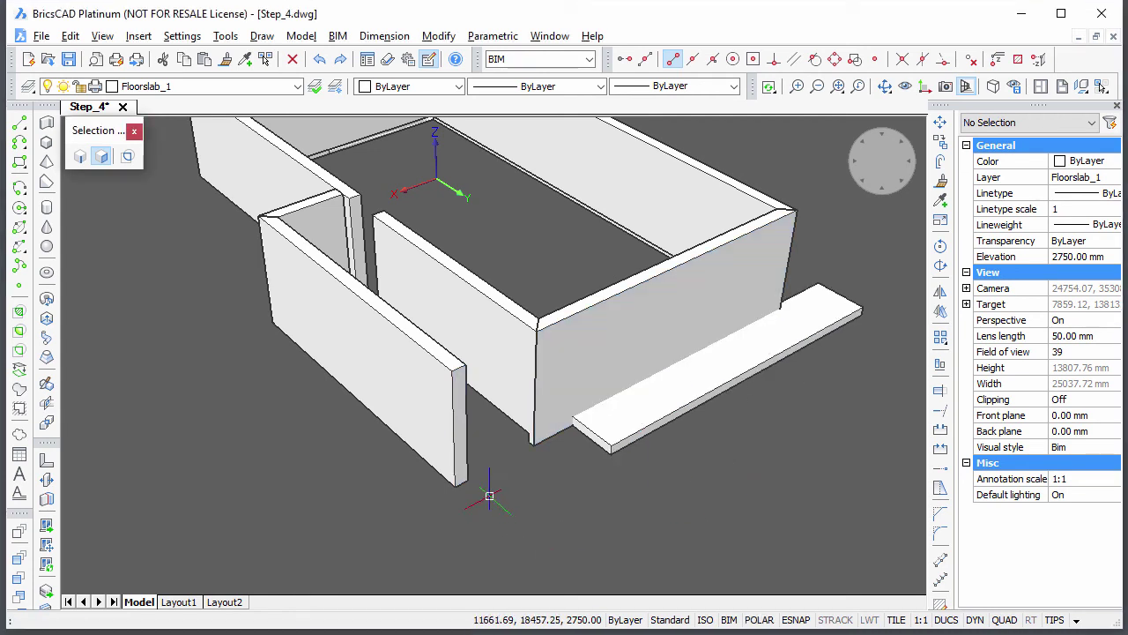
Step: Extend the projecting parallel wall 1500 mm to the far extension's outer edge, and extend that slab sideways up to the wall
mouse_move(461, 413)
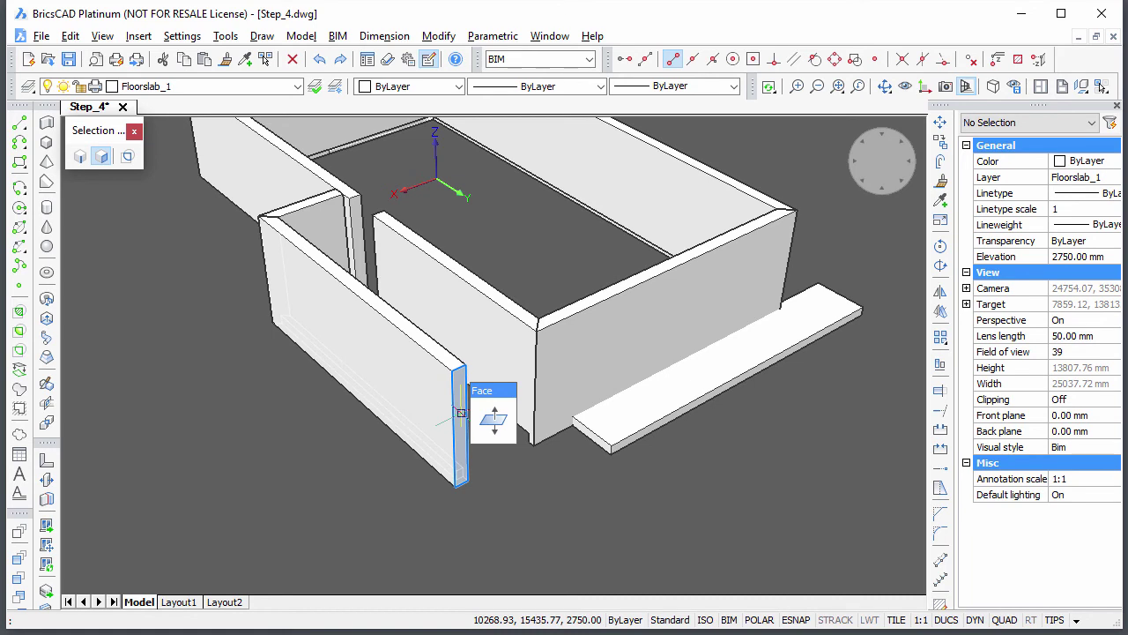
click(494, 420)
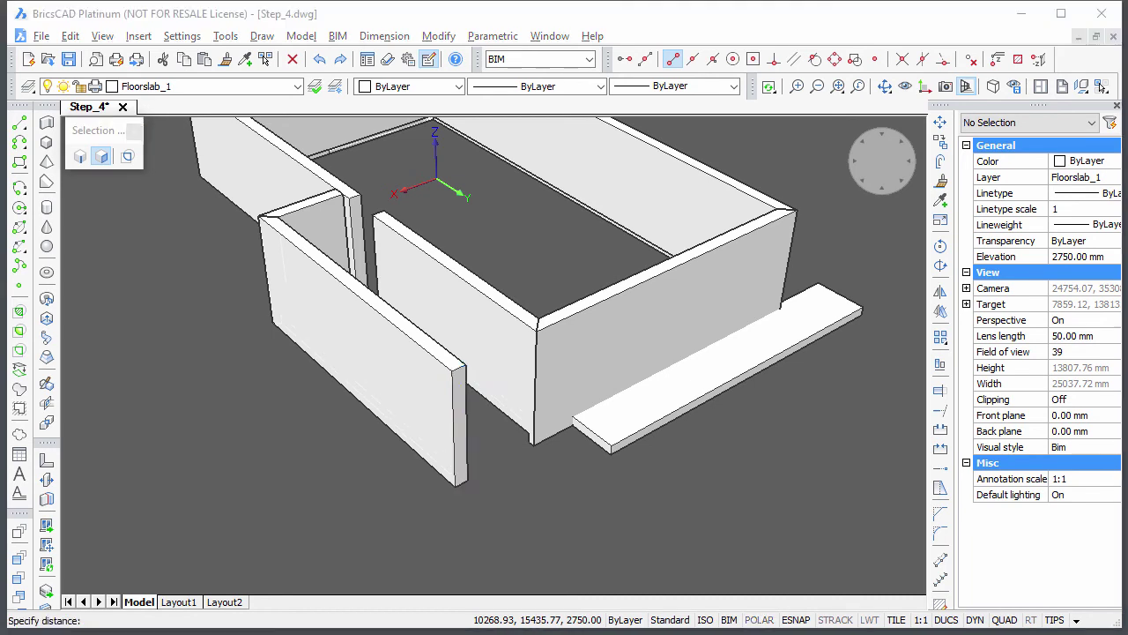
click(605, 455)
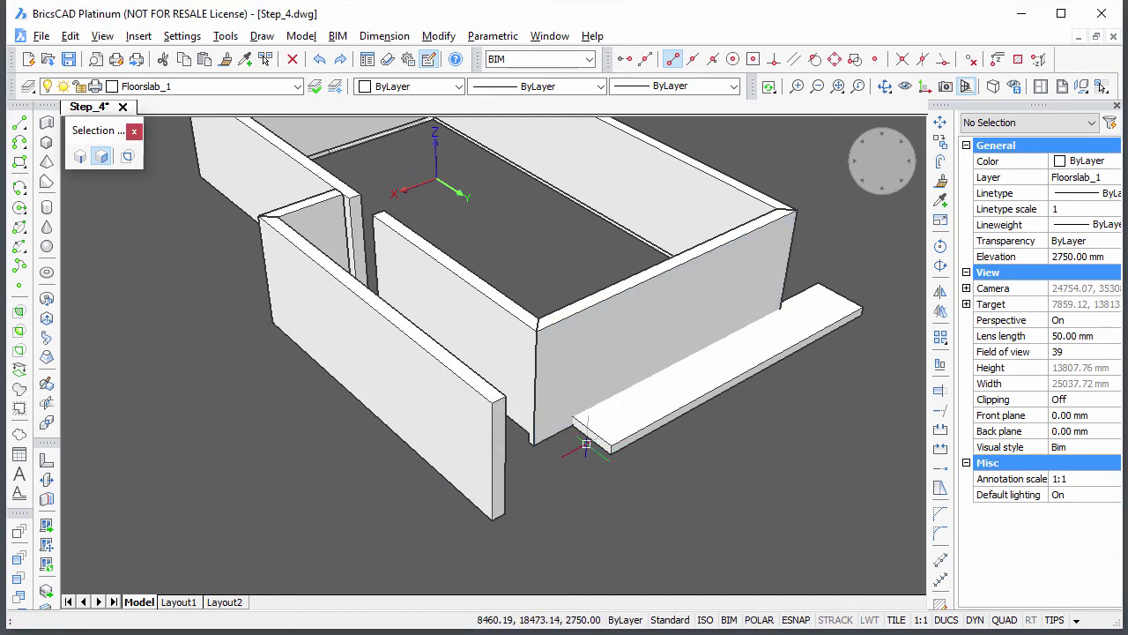
click(595, 438)
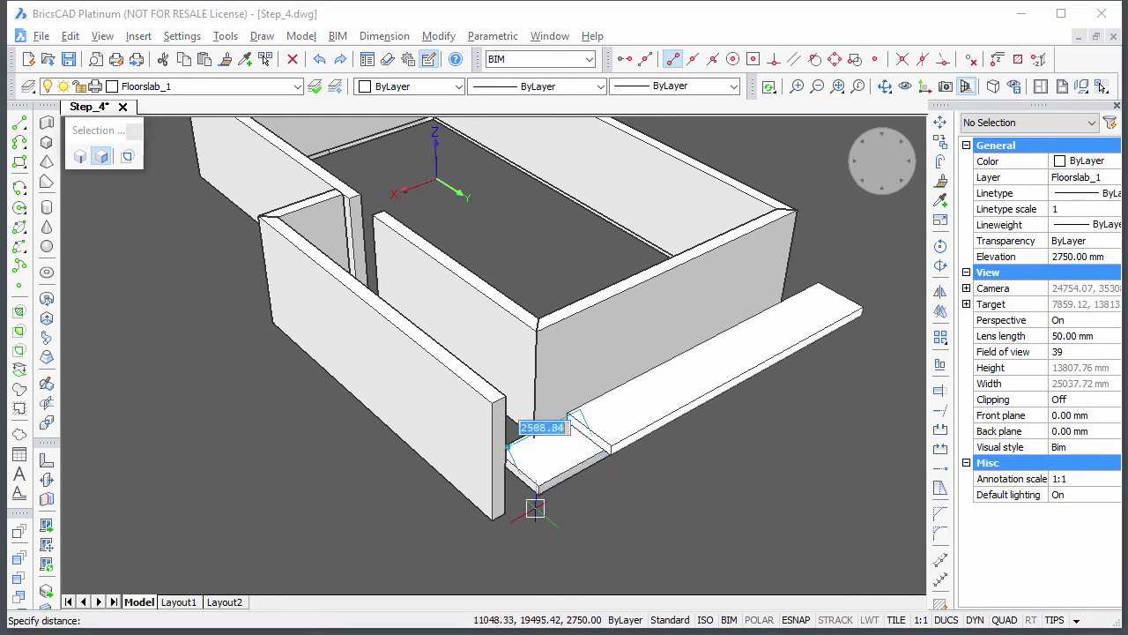
click(509, 514)
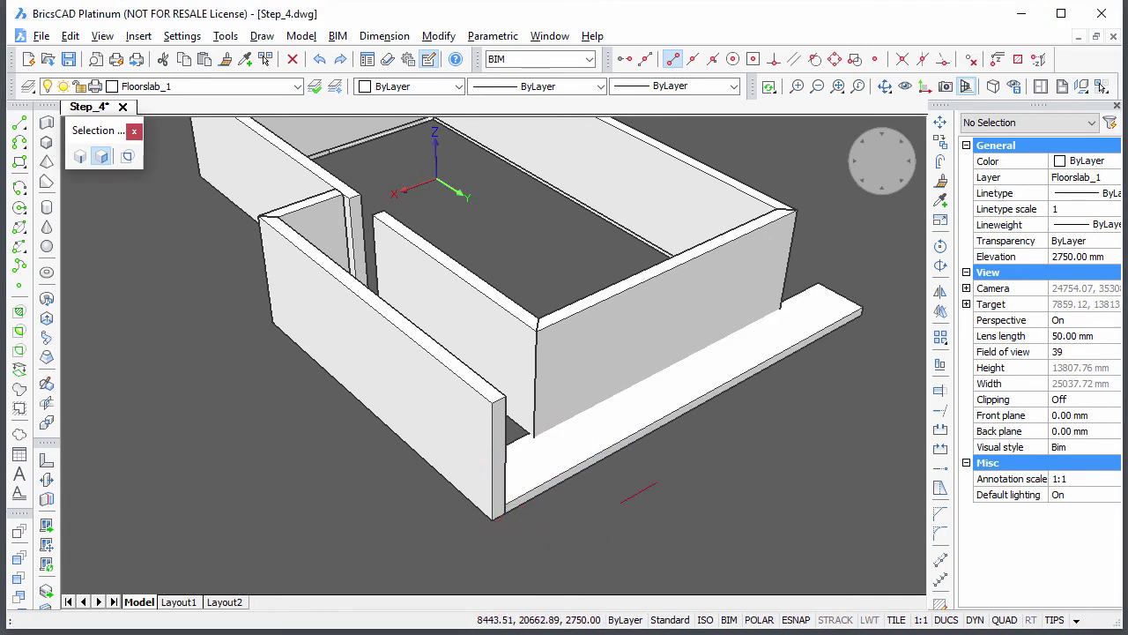
Step: Subtract the far extension slab from the adjacent end wall and the long exterior wall
shift+middle_drag(833, 511, 645, 378)
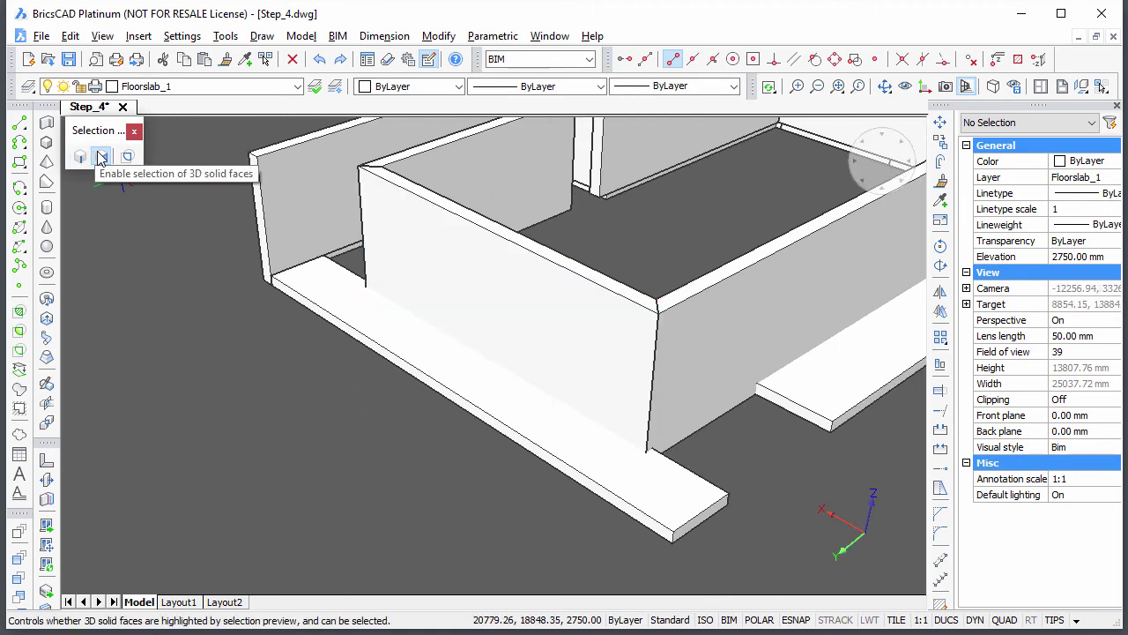
click(510, 310)
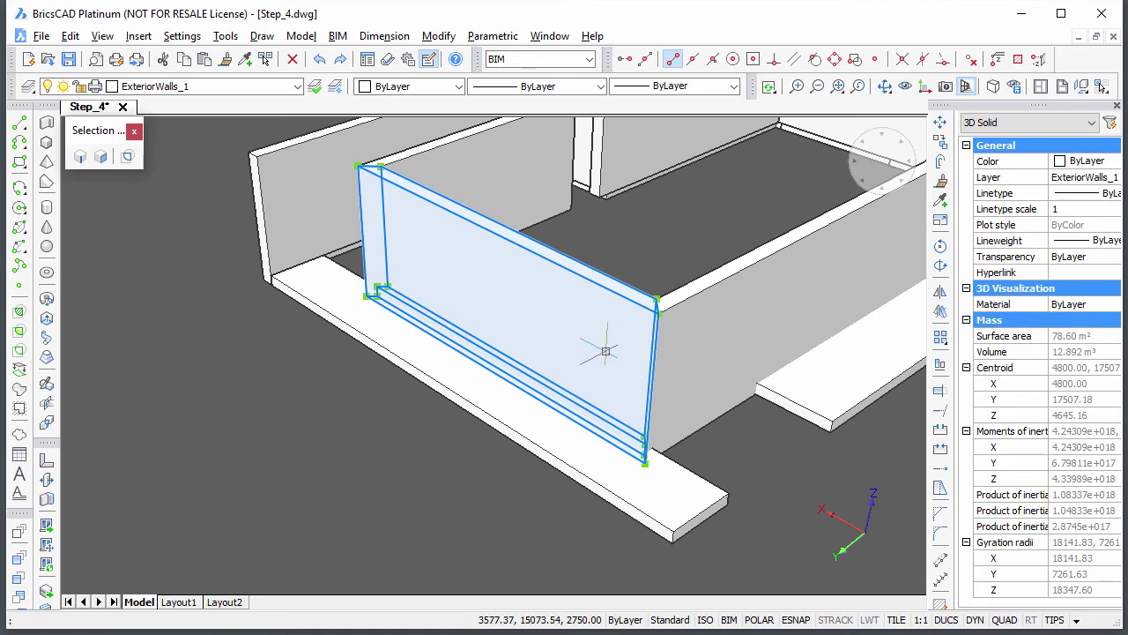
click(707, 357)
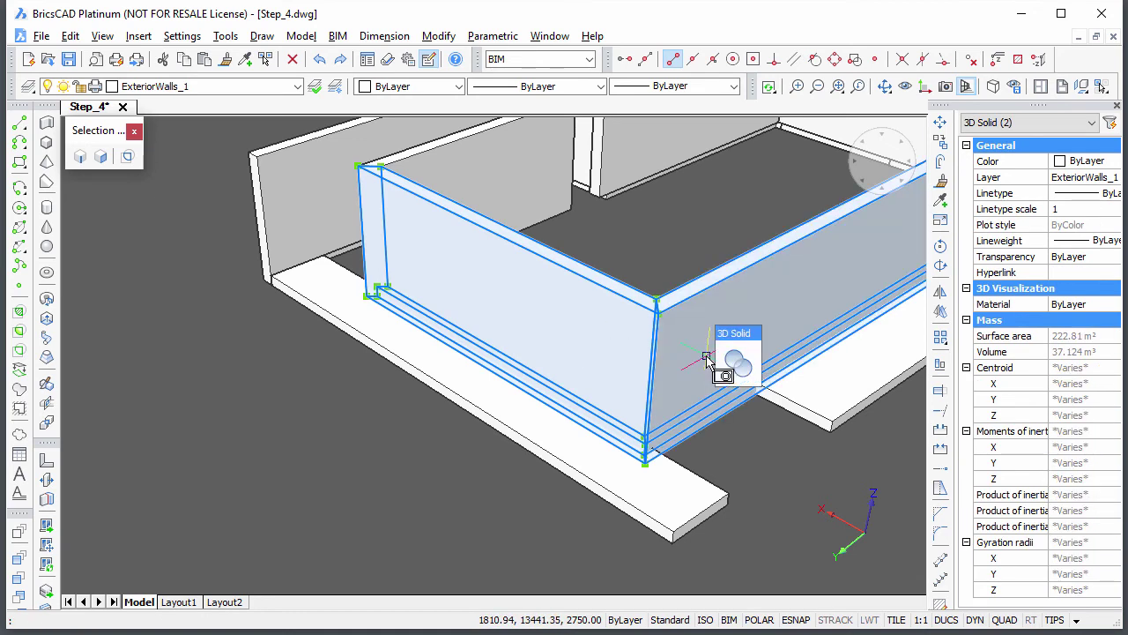
mouse_move(733, 363)
click(783, 363)
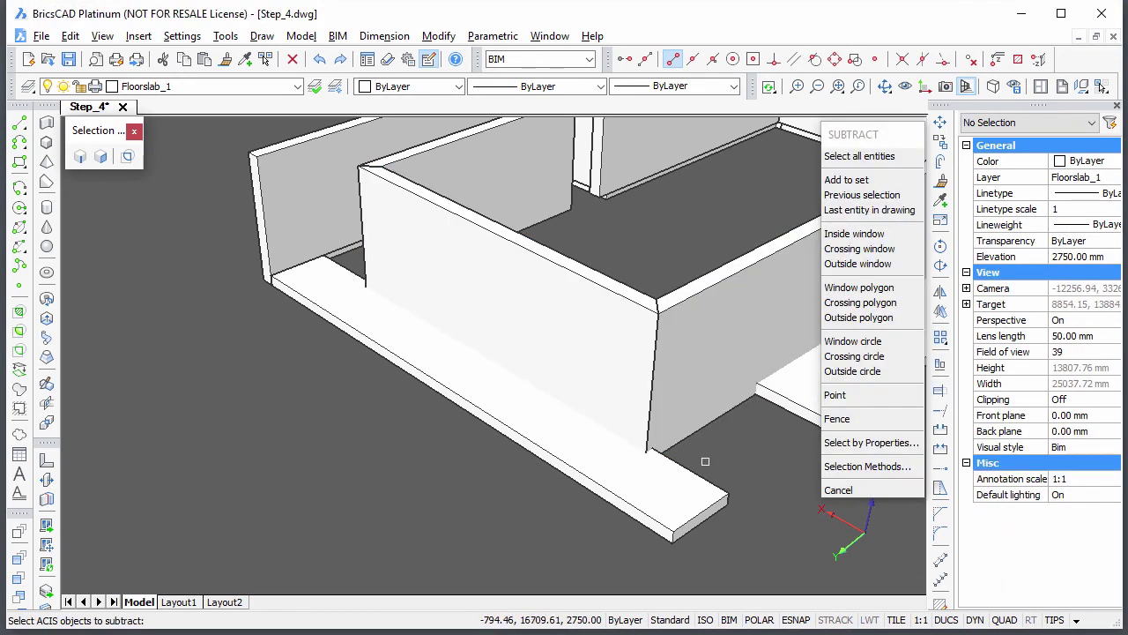
click(674, 476)
right_click(430, 520)
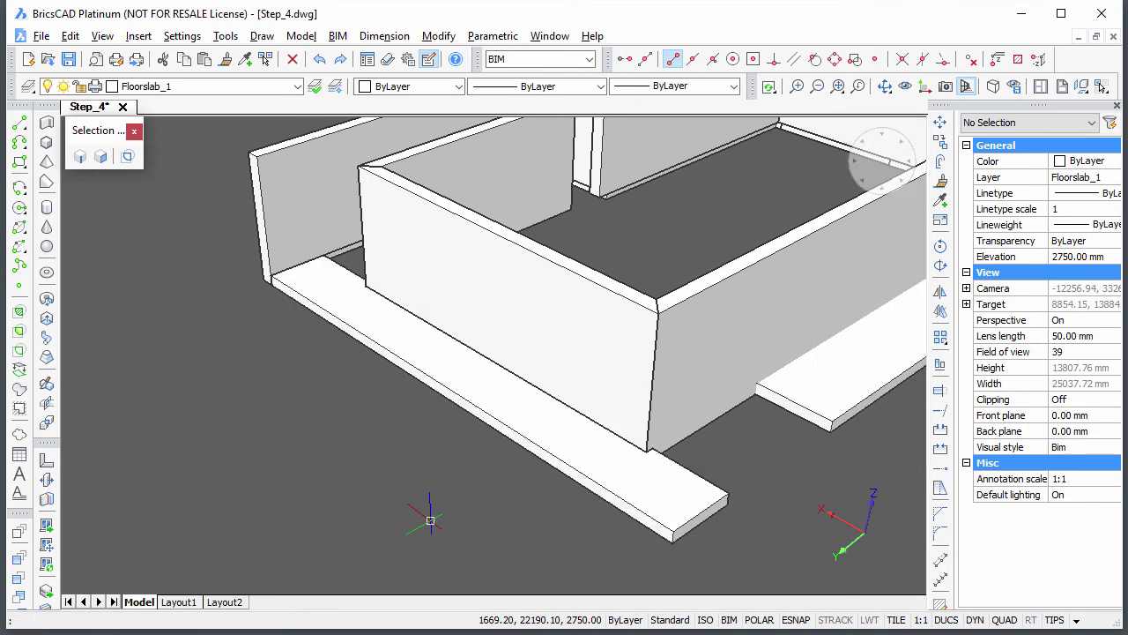
Step: Subtract the L-shaped long-side extension slab from the long exterior wall and the end wall it wraps around
shift+middle_drag(853, 519, 687, 521)
middle_drag(692, 511, 610, 281)
scroll(594, 279, down, 6)
middle_drag(772, 469, 670, 401)
click(652, 397)
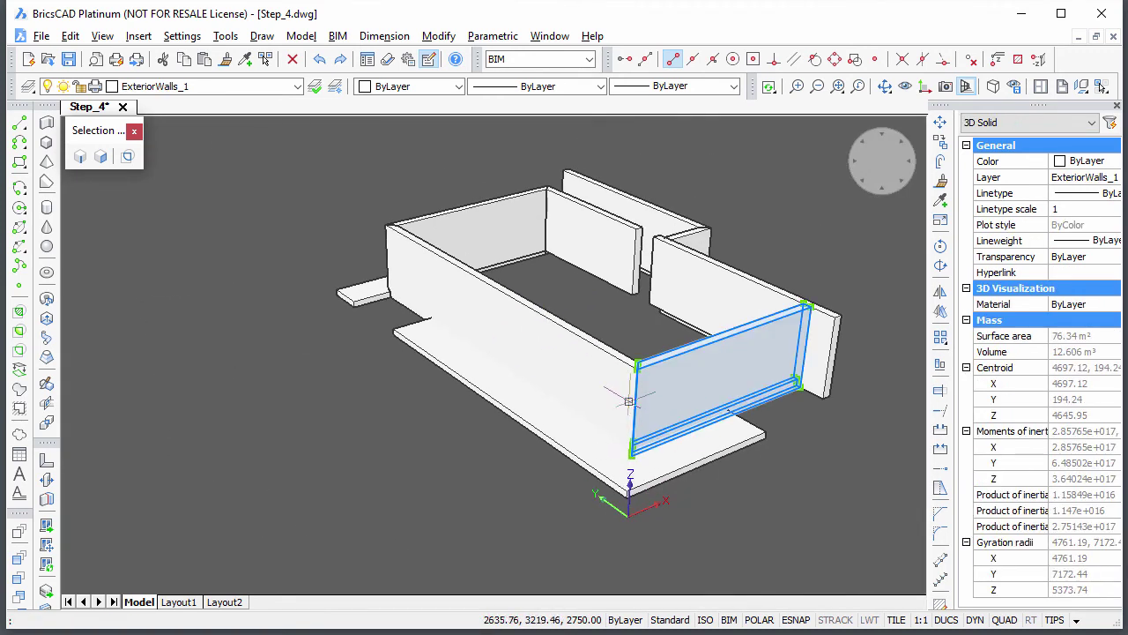
click(606, 391)
right_click(606, 391)
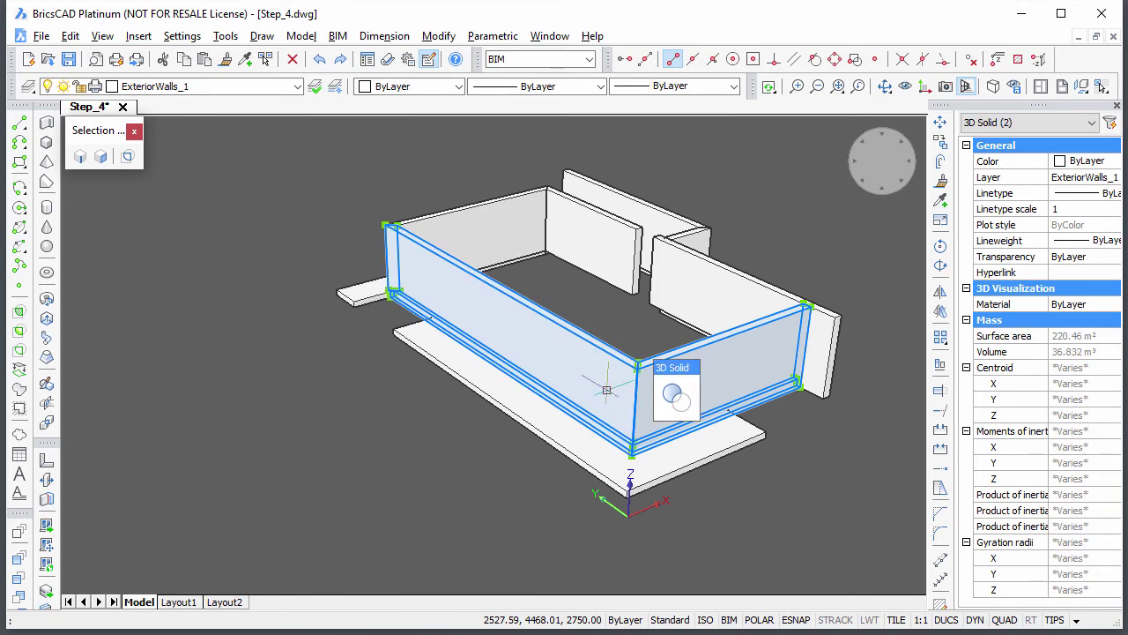
click(673, 396)
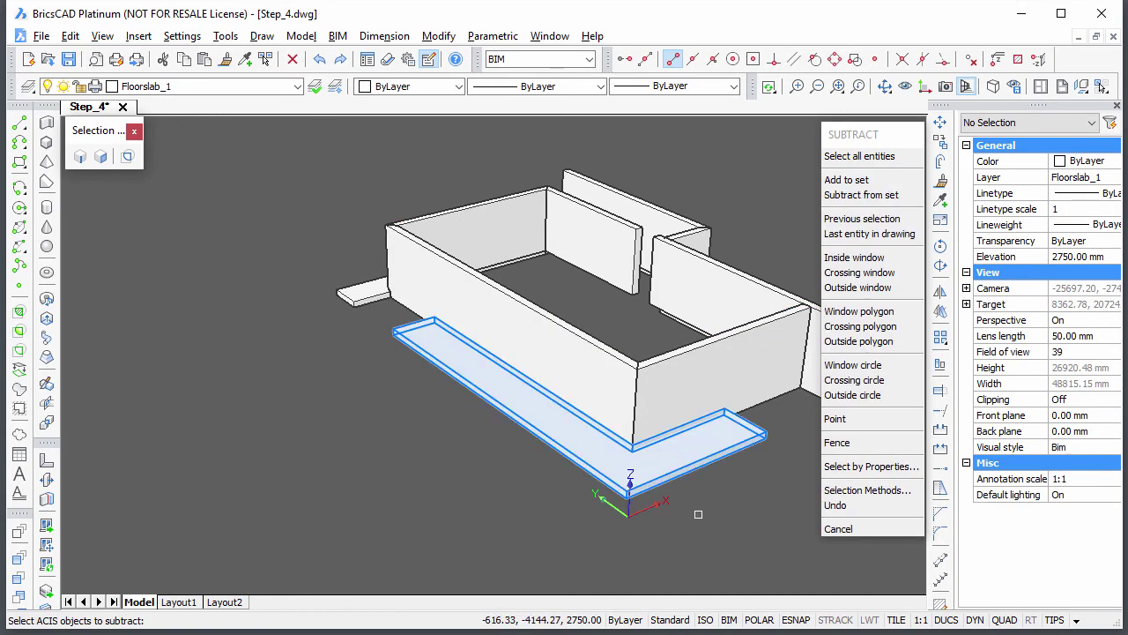
right_click(698, 513)
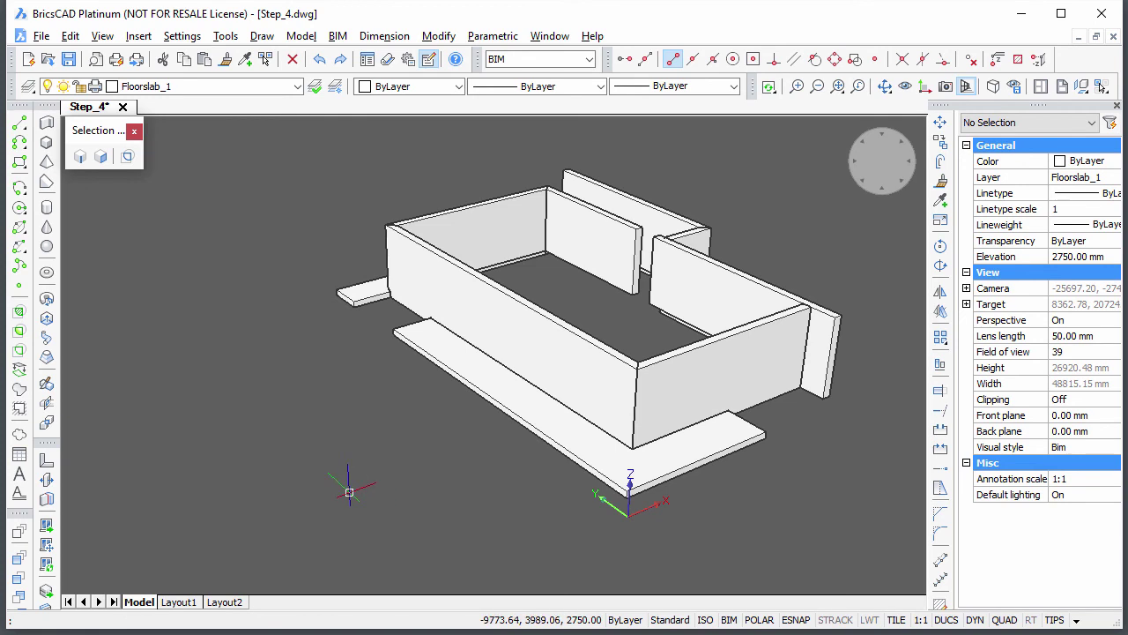
Step: On layer ExteriorWalls_1, draw a polysolid wall 400 mm thick and 3350 mm high across the free end of the far extension slab
shift+middle_drag(353, 487, 627, 496)
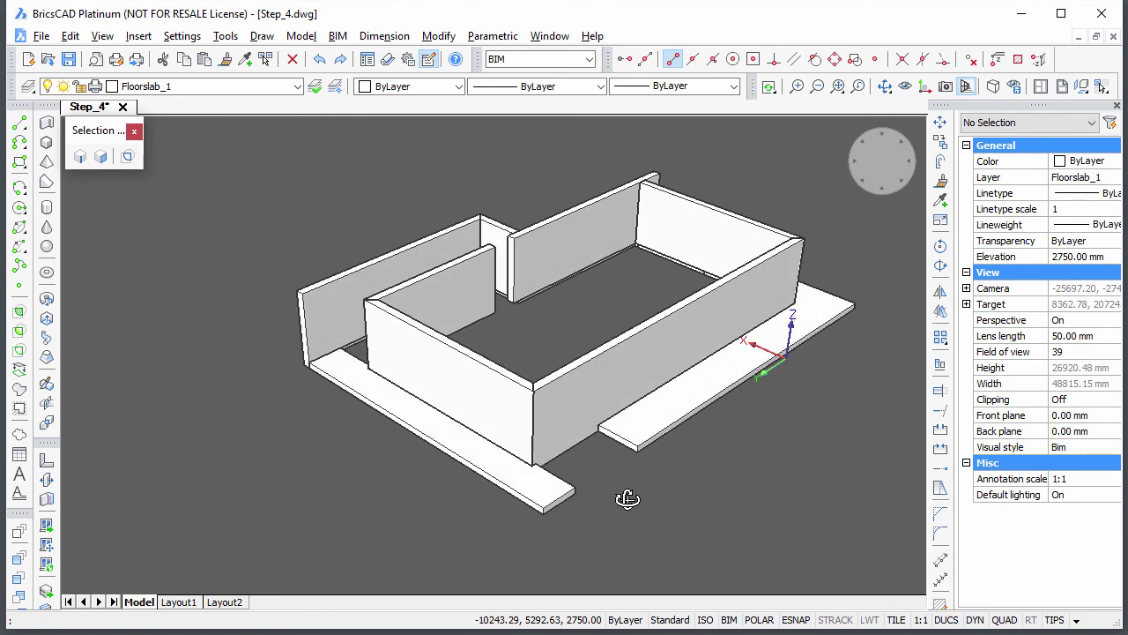
scroll(614, 488, up, 5)
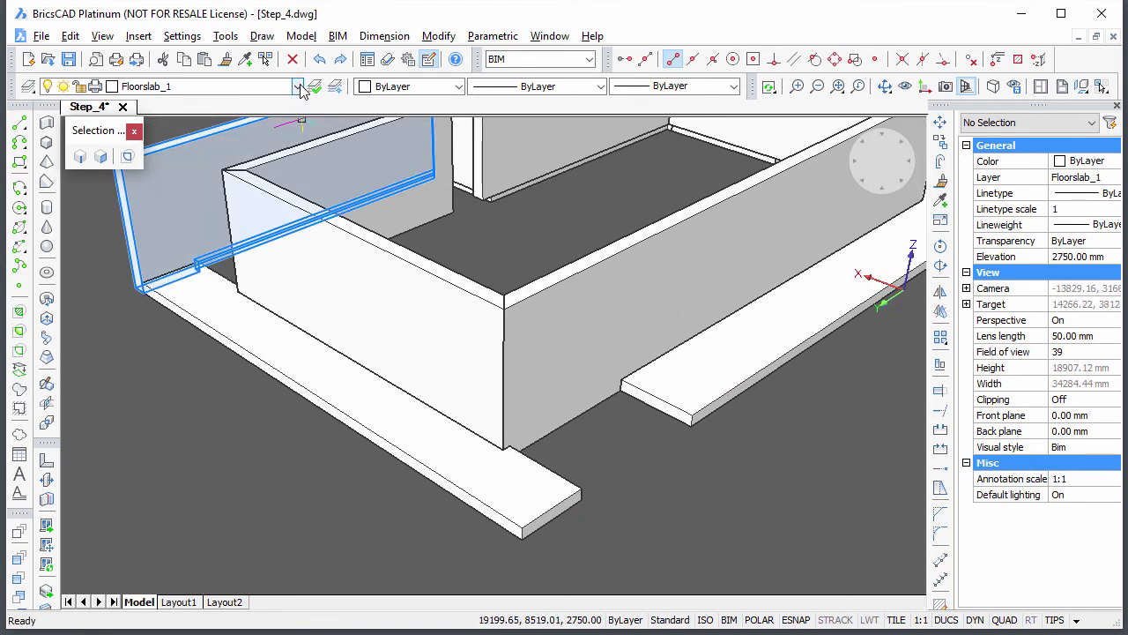
click(298, 86)
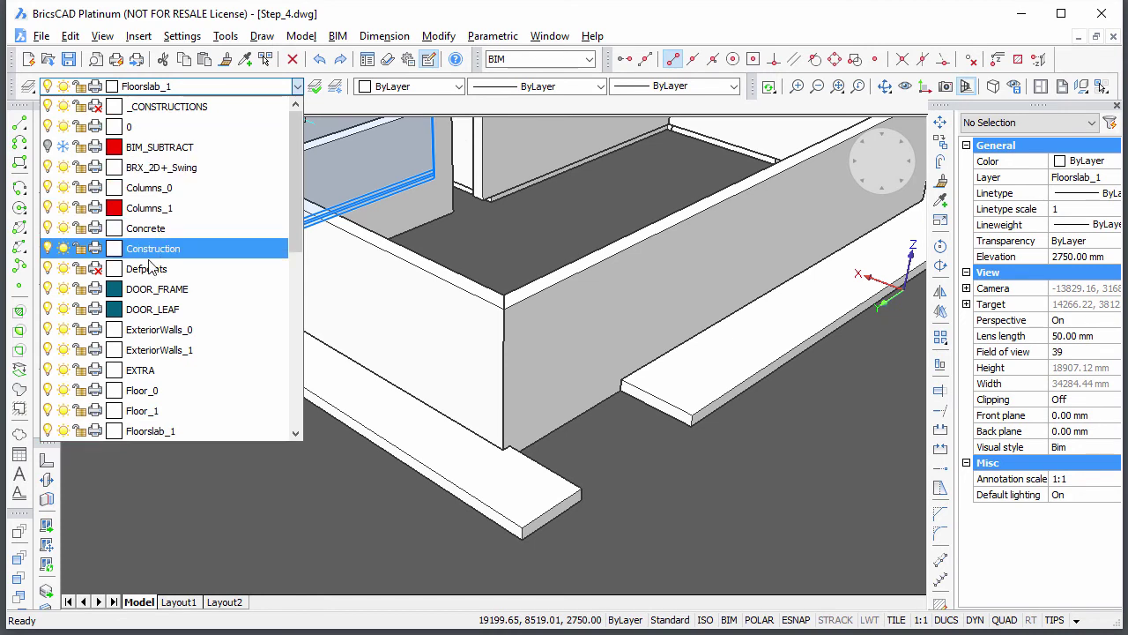
click(134, 351)
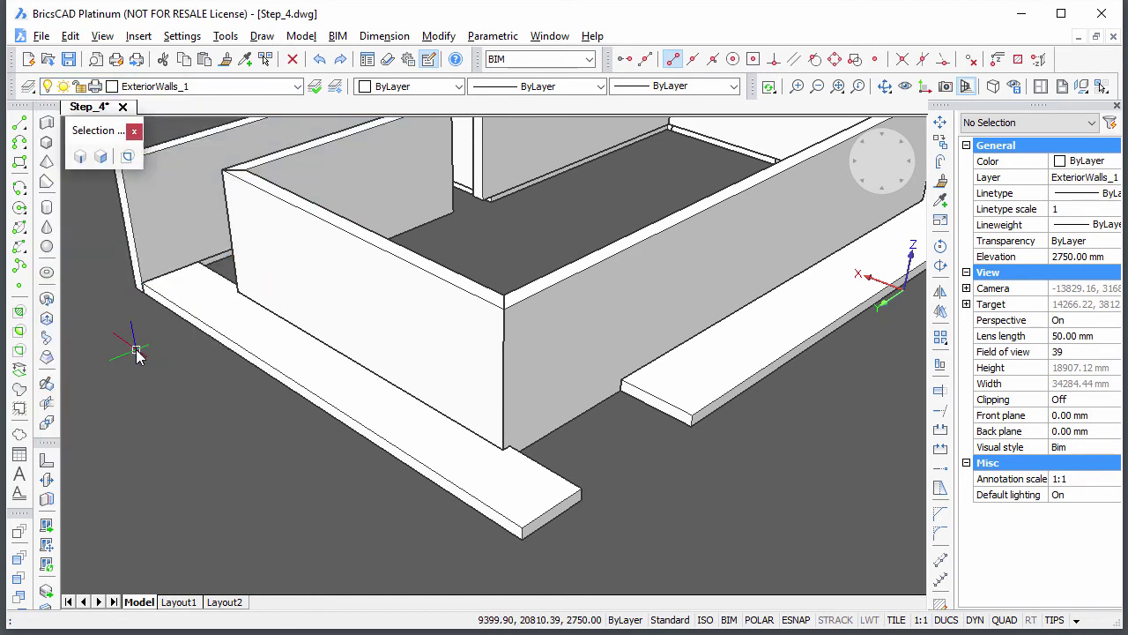
click(48, 122)
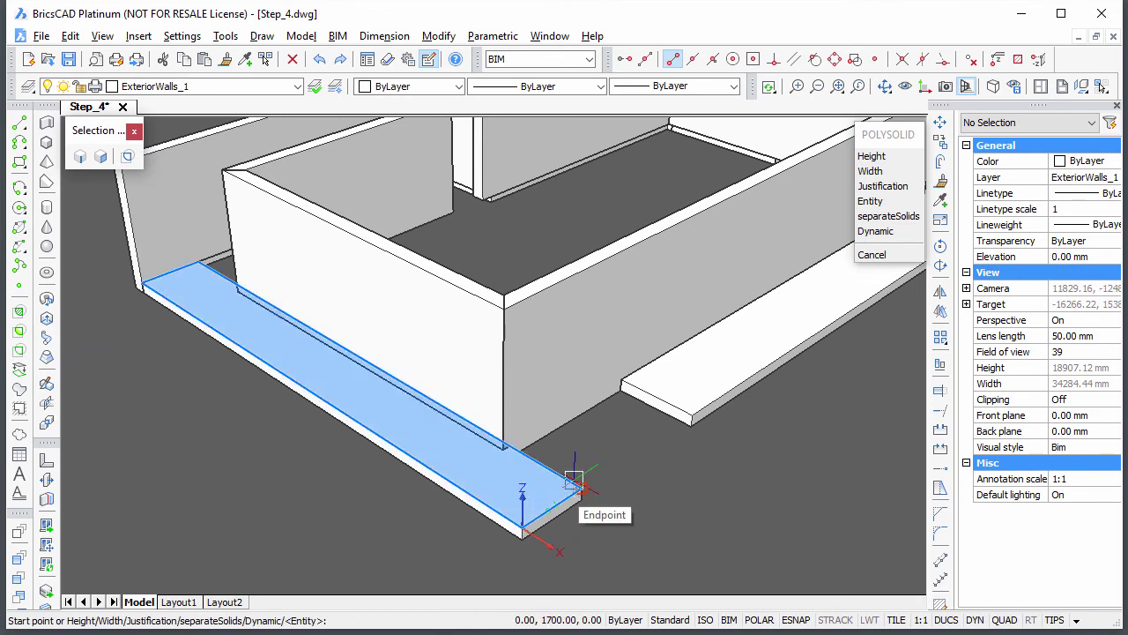
click(524, 520)
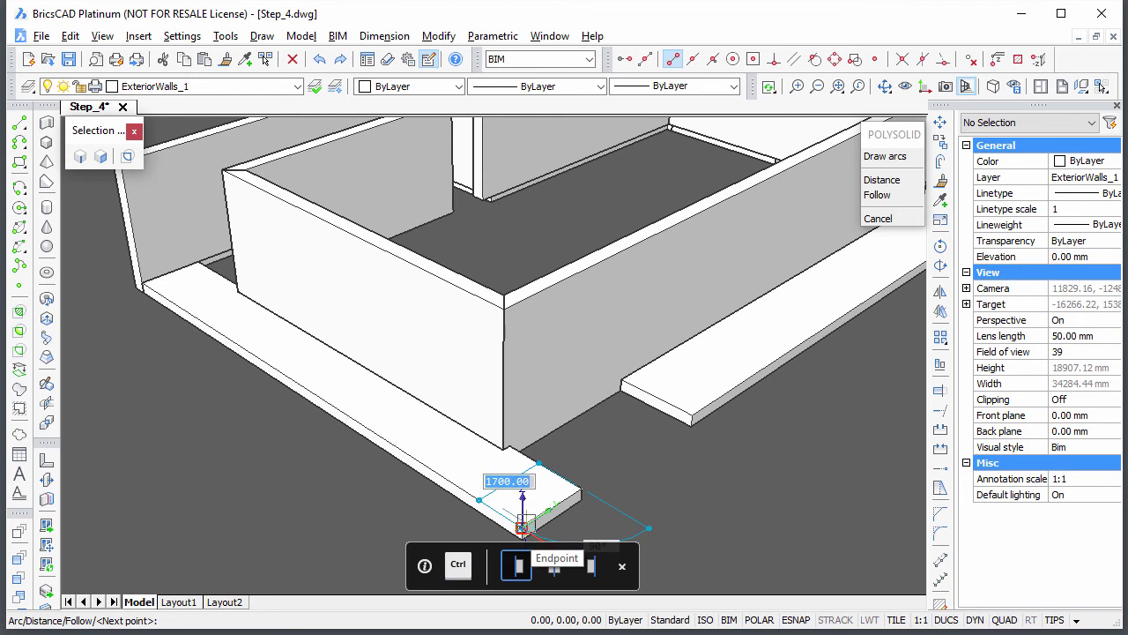
click(520, 529)
key(Return)
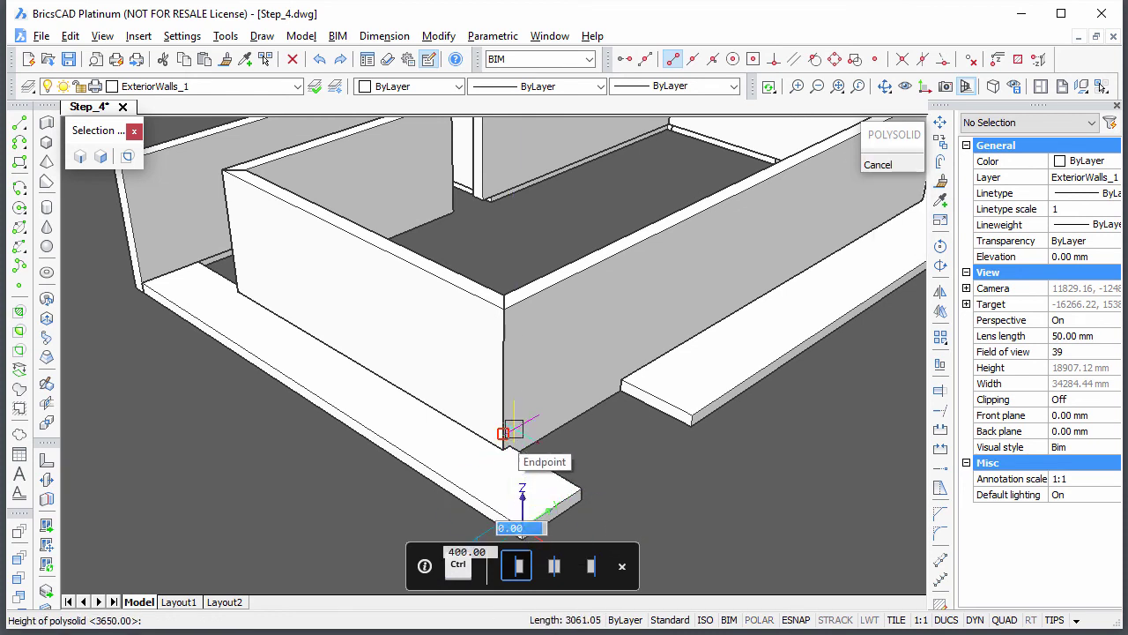
click(499, 319)
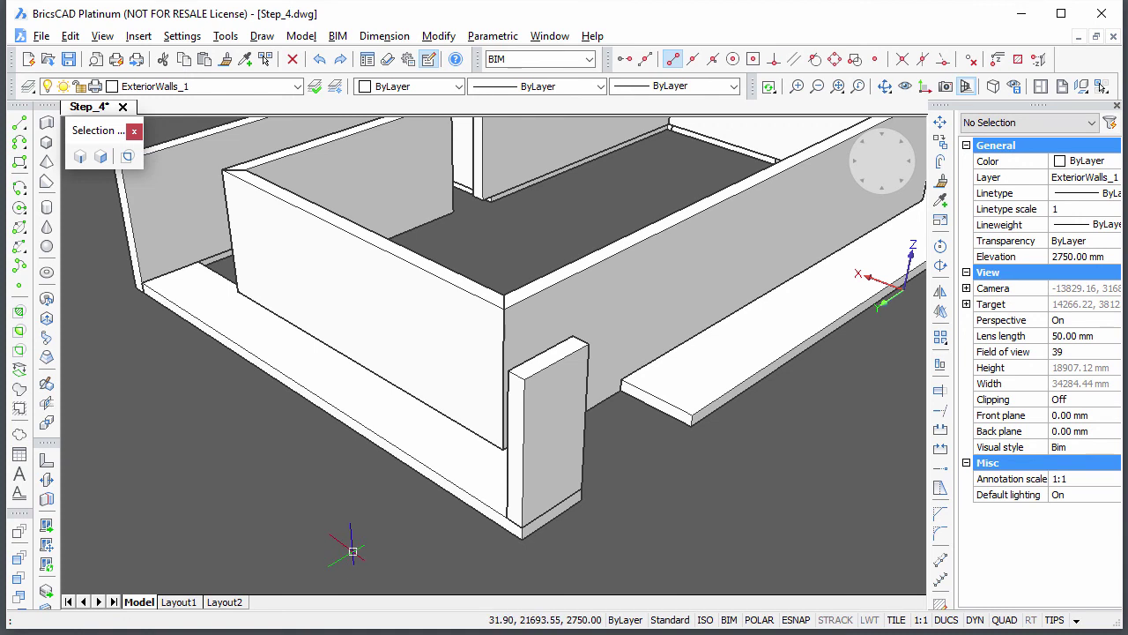
Step: Draw a polysolid kerb 100 mm wide and 100 mm high along the far extension's outer edge, from the new wall to the projecting wall
right_click(368, 514)
click(386, 543)
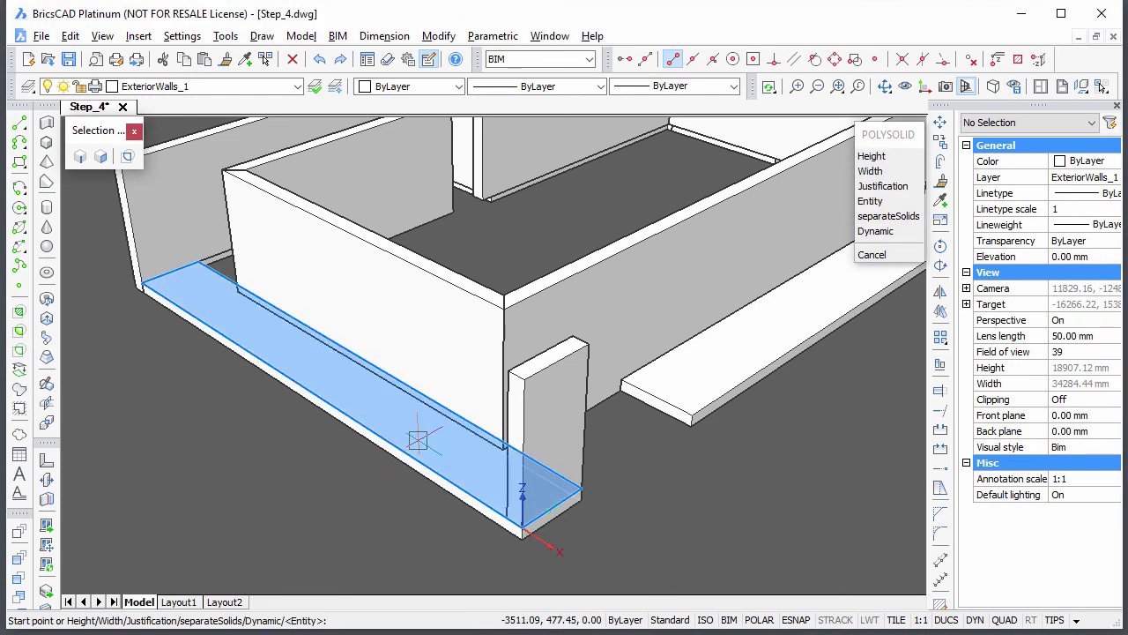
click(503, 511)
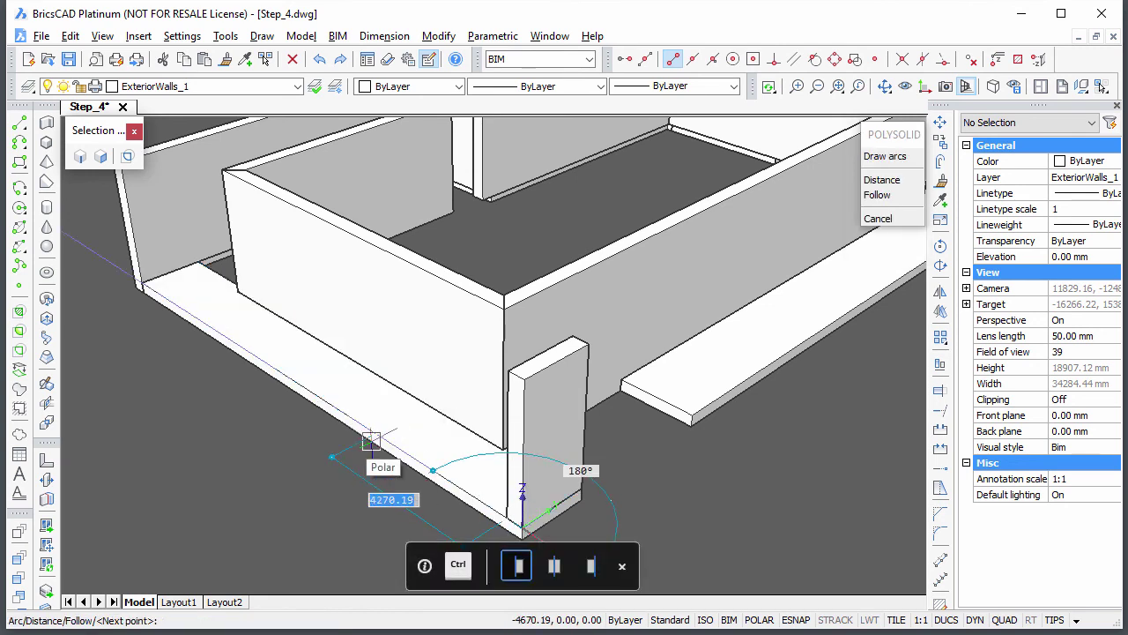
click(141, 284)
key(Return)
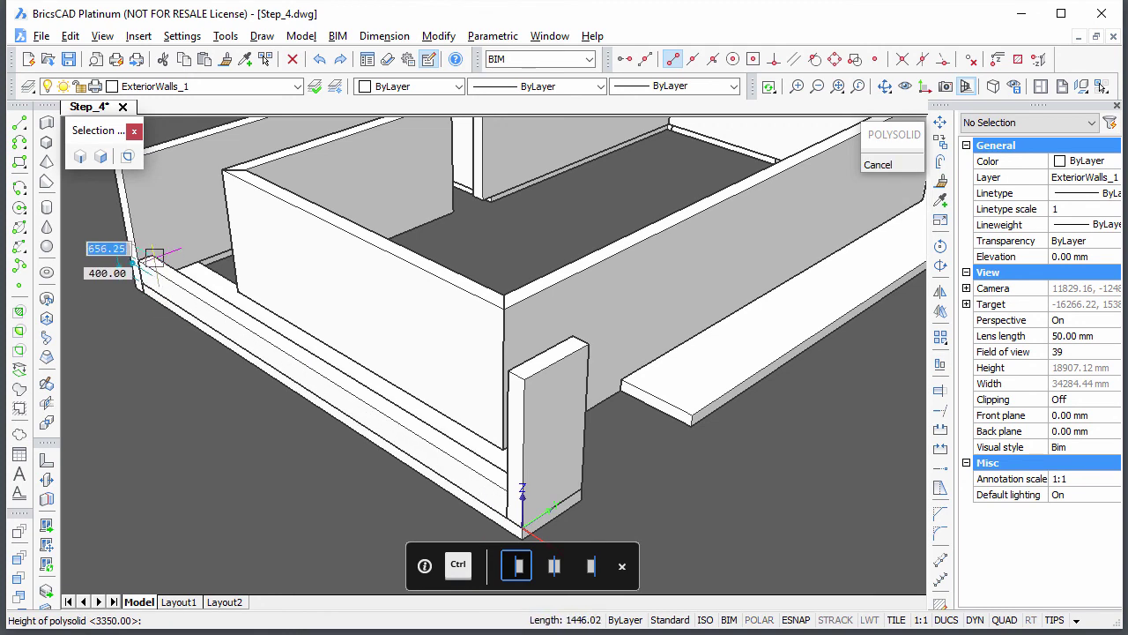
key(Tab)
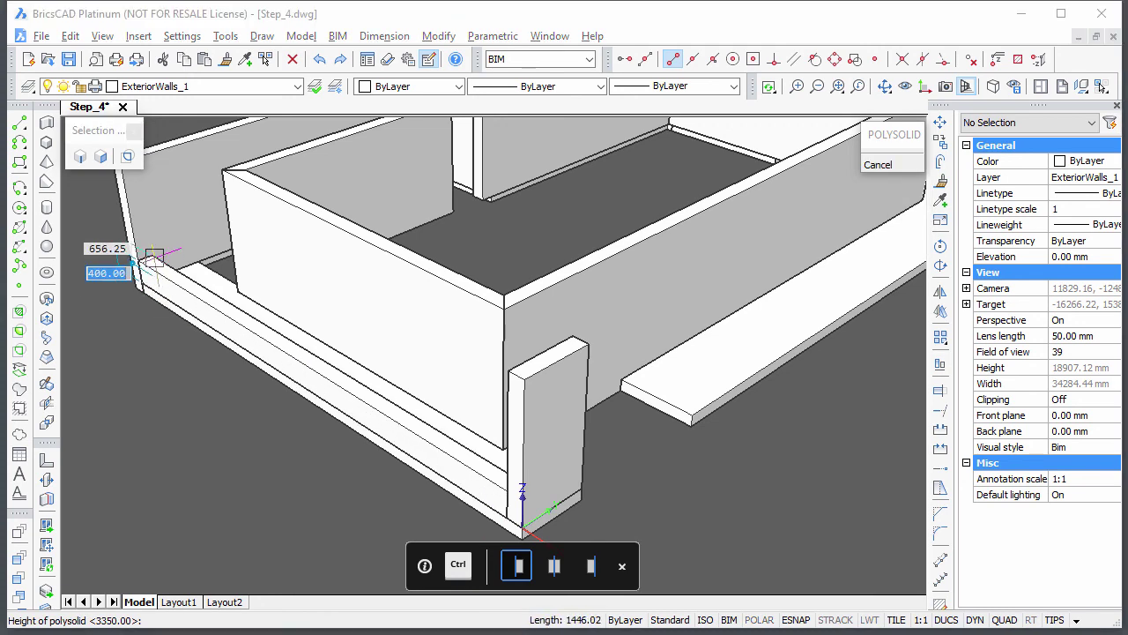
key(Tab)
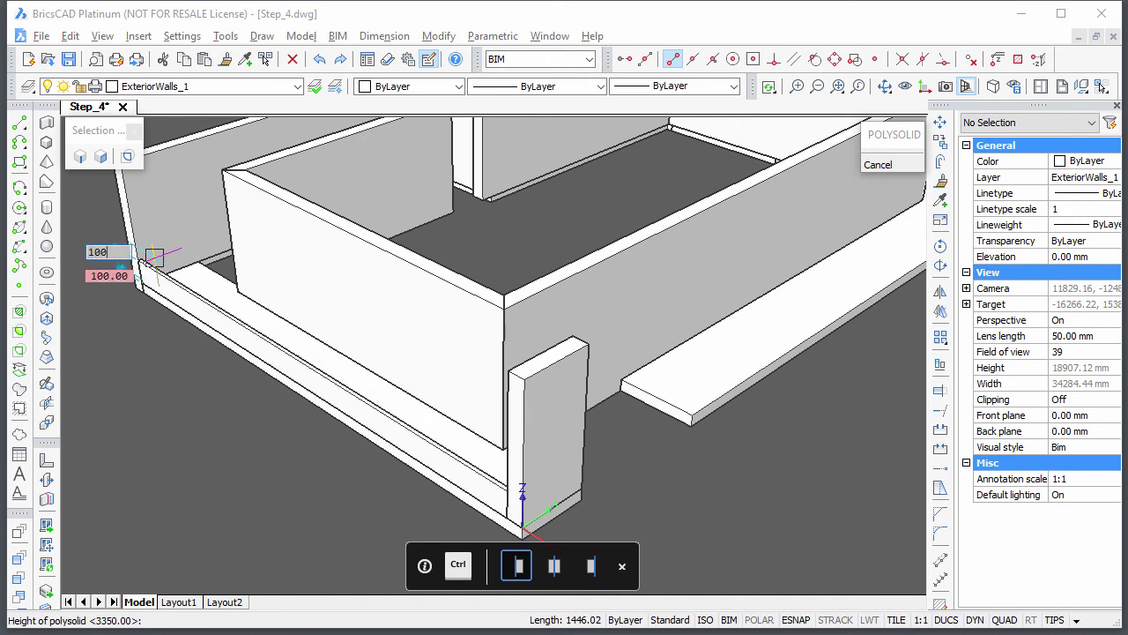
key(Tab)
key(Return)
Step: Draw a polysolid kerb 100 mm wide and 100 mm high around the four outer edges of the L-shaped long-side extension
shift+middle_drag(697, 472, 467, 424)
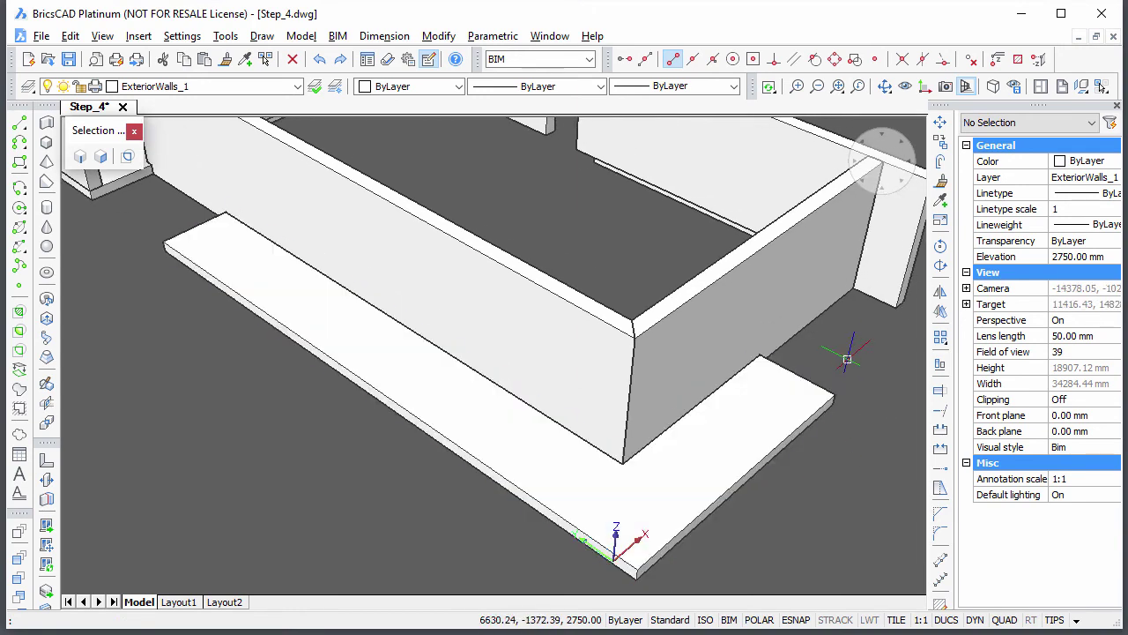
right_click(847, 358)
key(Return)
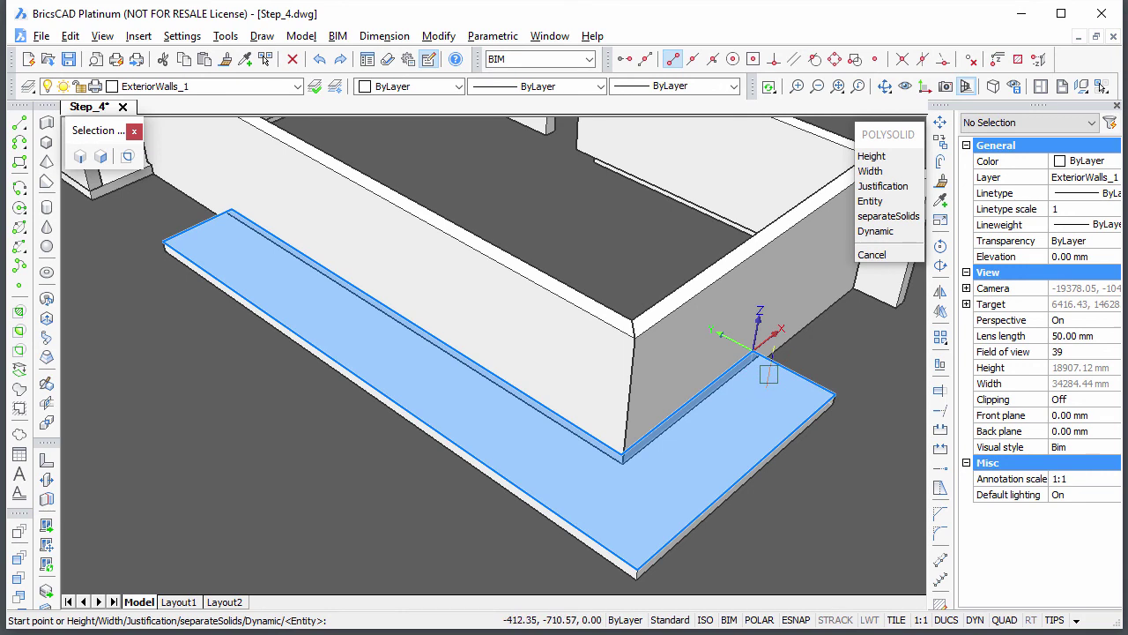
click(761, 359)
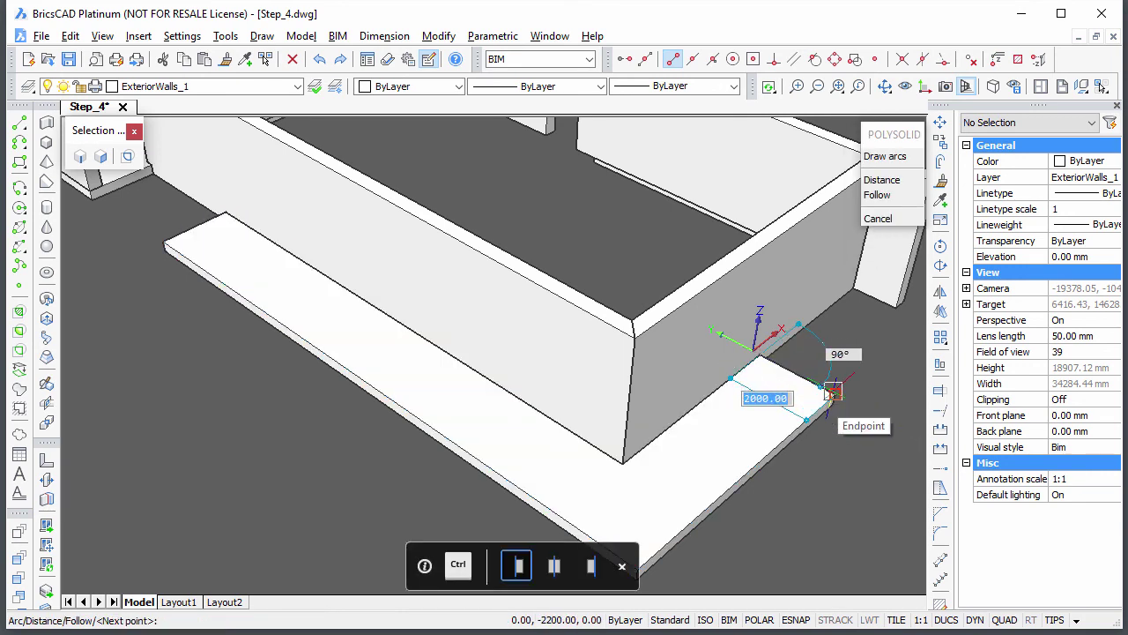
middle_drag(748, 569, 756, 523)
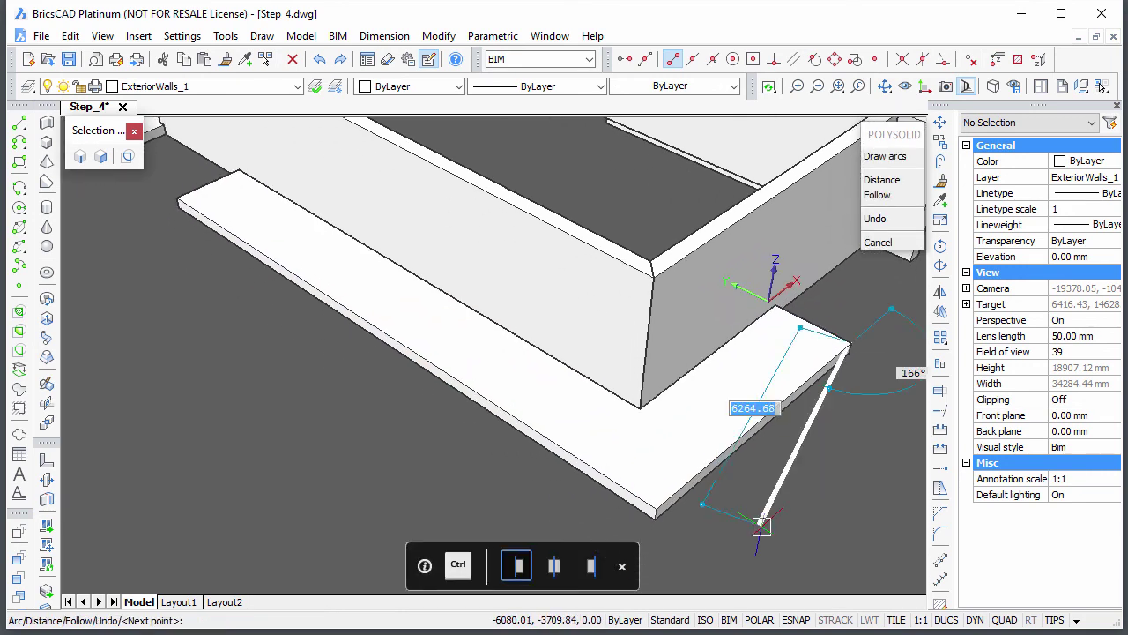
click(656, 510)
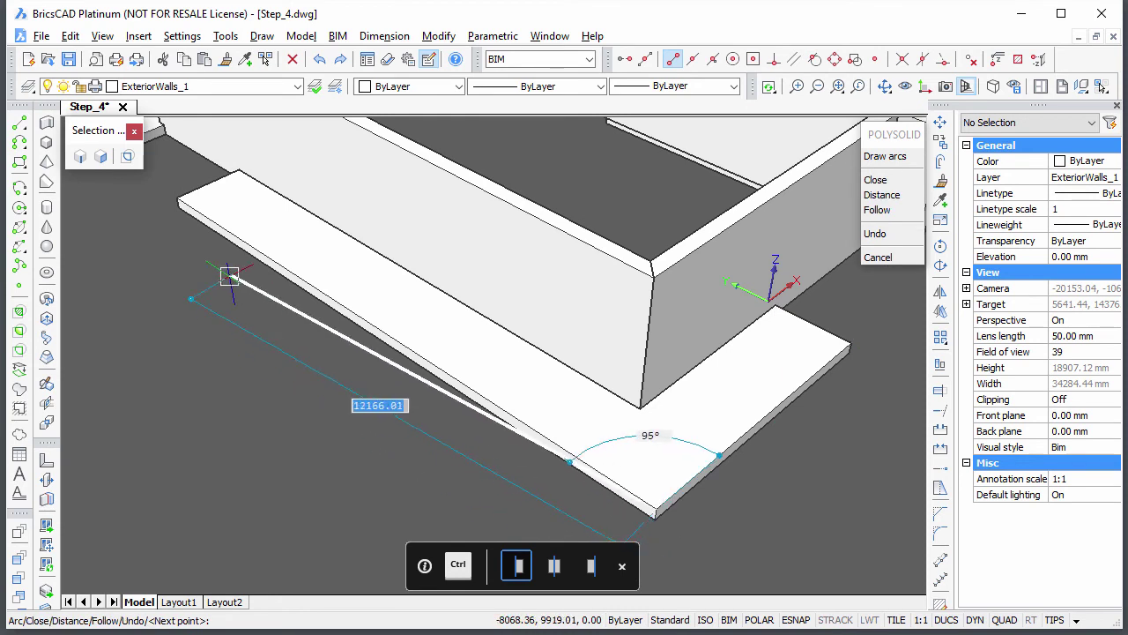
click(174, 199)
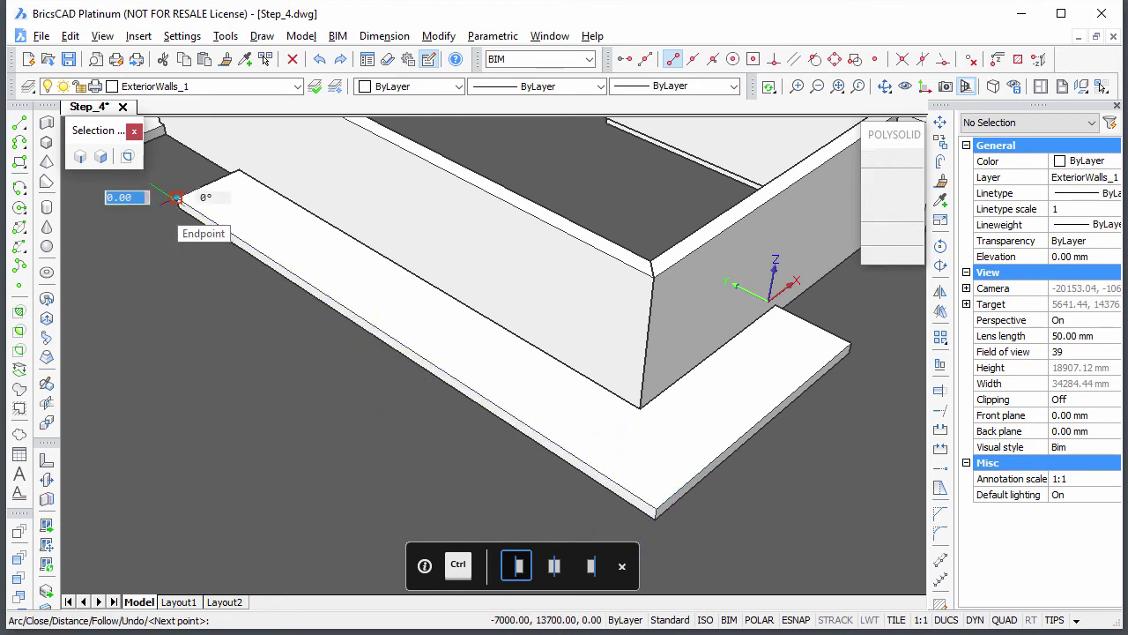
click(236, 170)
key(Return)
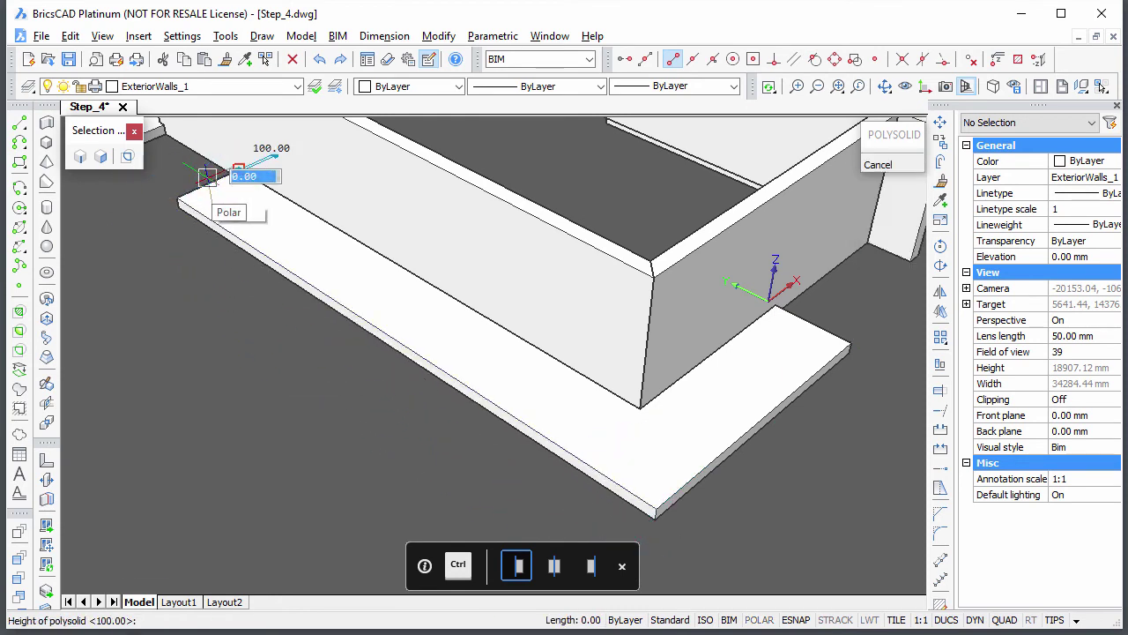
key(Return)
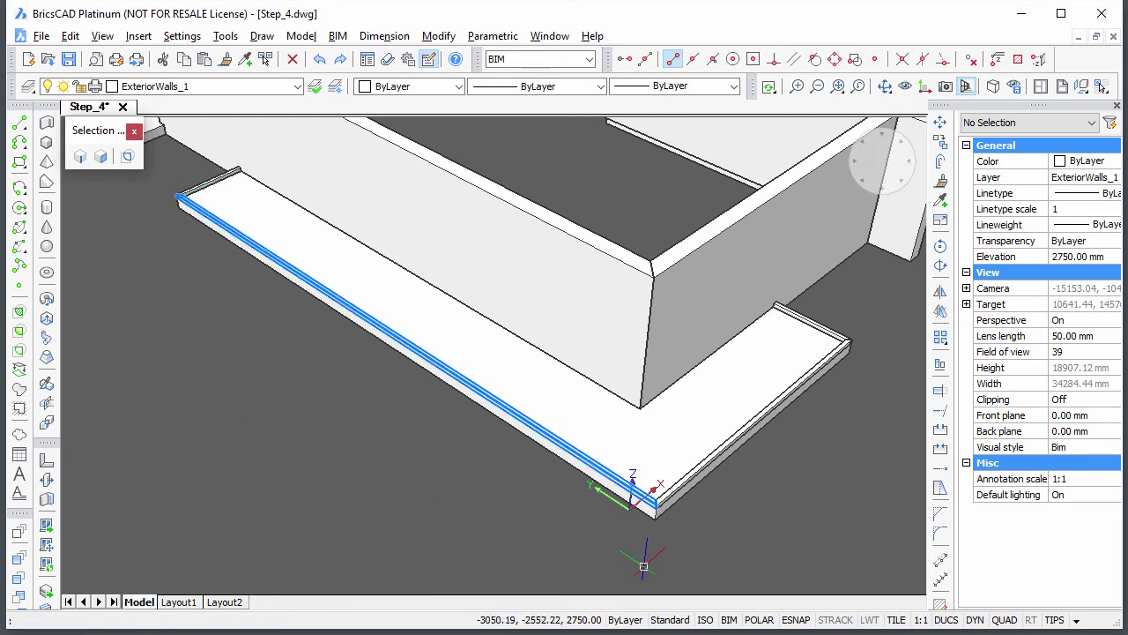
Step: Unite the L-shaped extension slab and its four kerb segments into one solid
drag(792, 553, 606, 480)
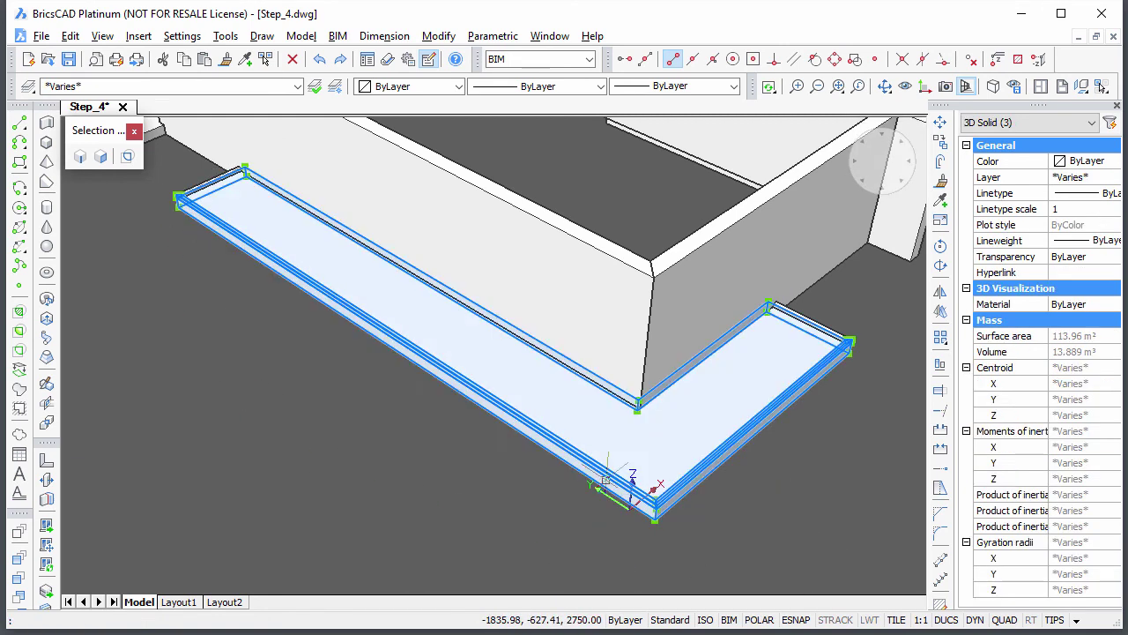
click(831, 323)
click(184, 259)
click(163, 179)
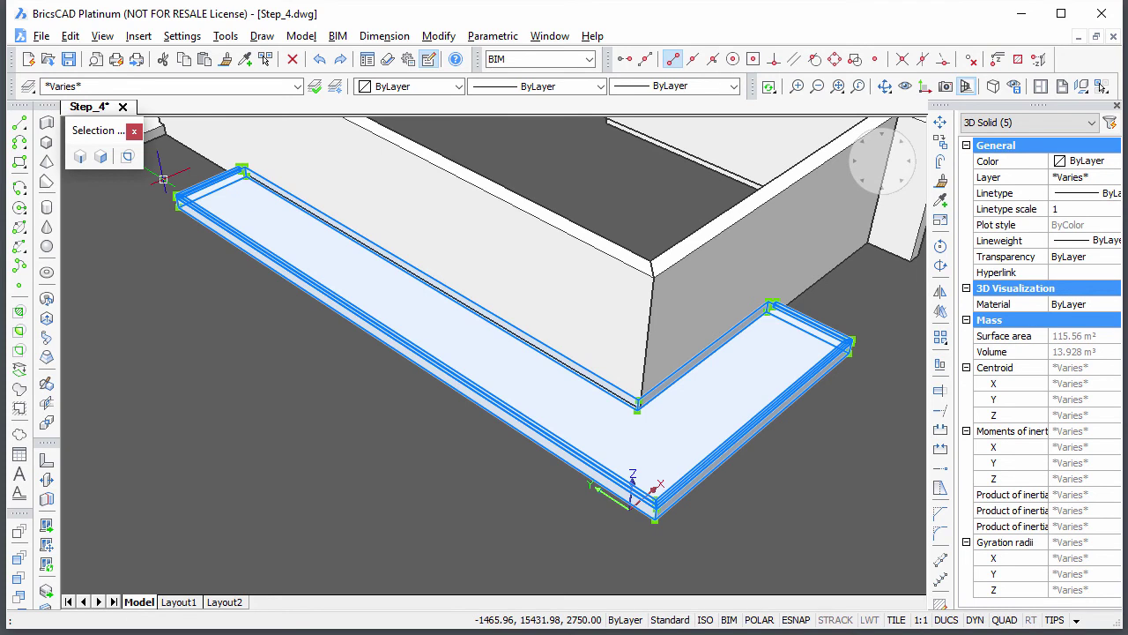
mouse_move(195, 210)
mouse_move(265, 220)
click(305, 220)
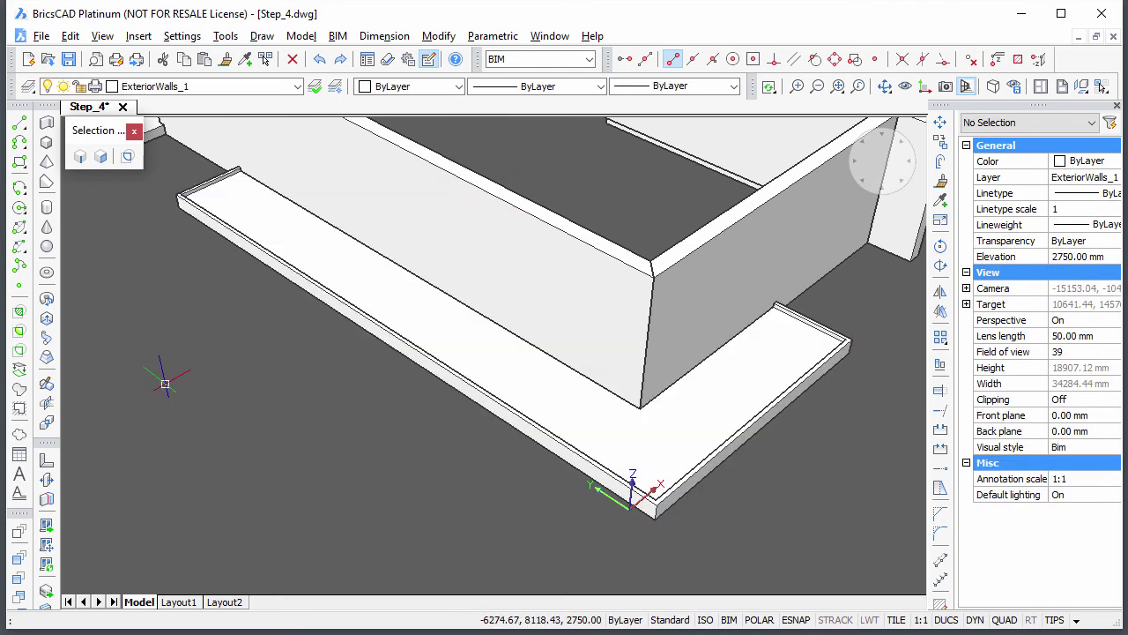
Step: Draw a 100 x 100 mm polysolid kerb on the extension slab's open edge, from its end wall to the house wall, and unite it with the slab
shift+middle_drag(168, 383, 734, 416)
drag(733, 416, 637, 310)
key(Escape)
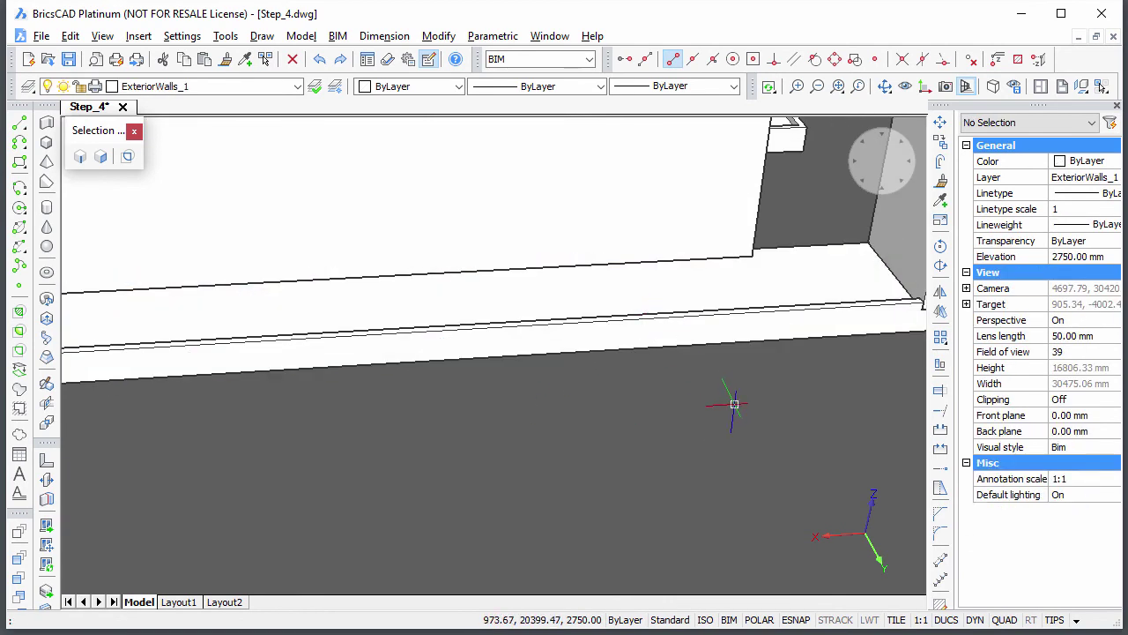
shift+middle_drag(824, 439, 64, 287)
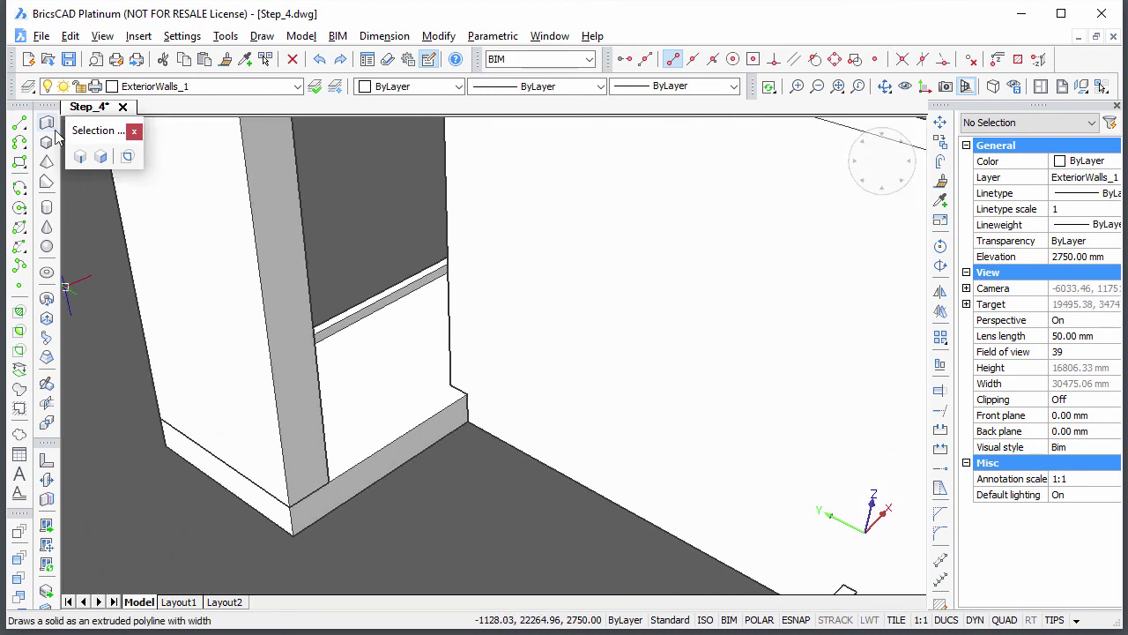
click(48, 124)
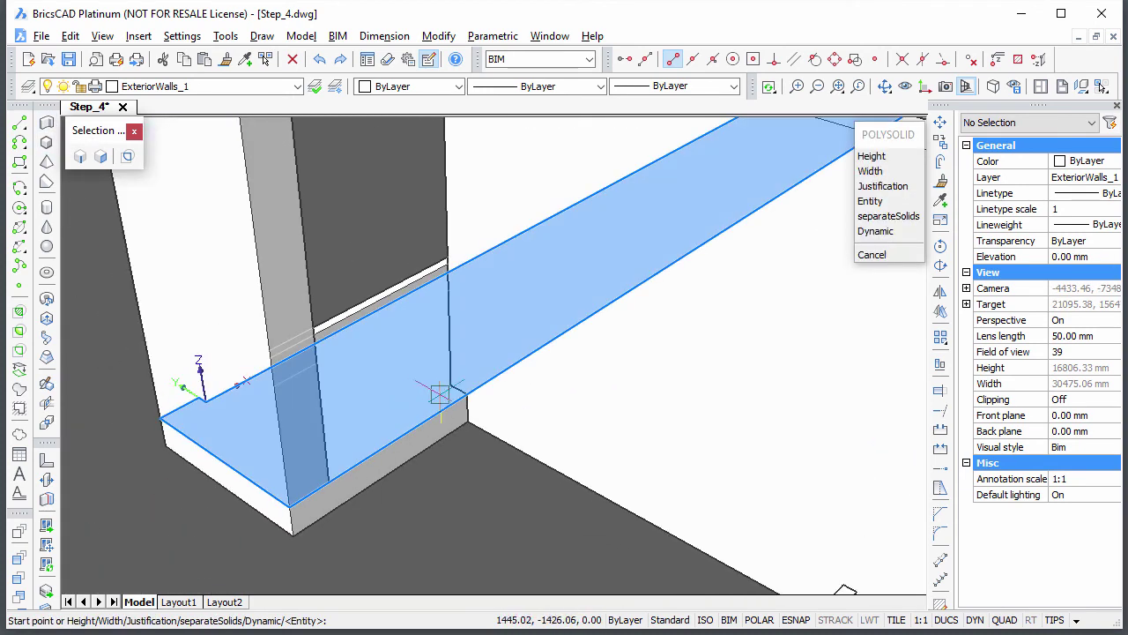
click(466, 396)
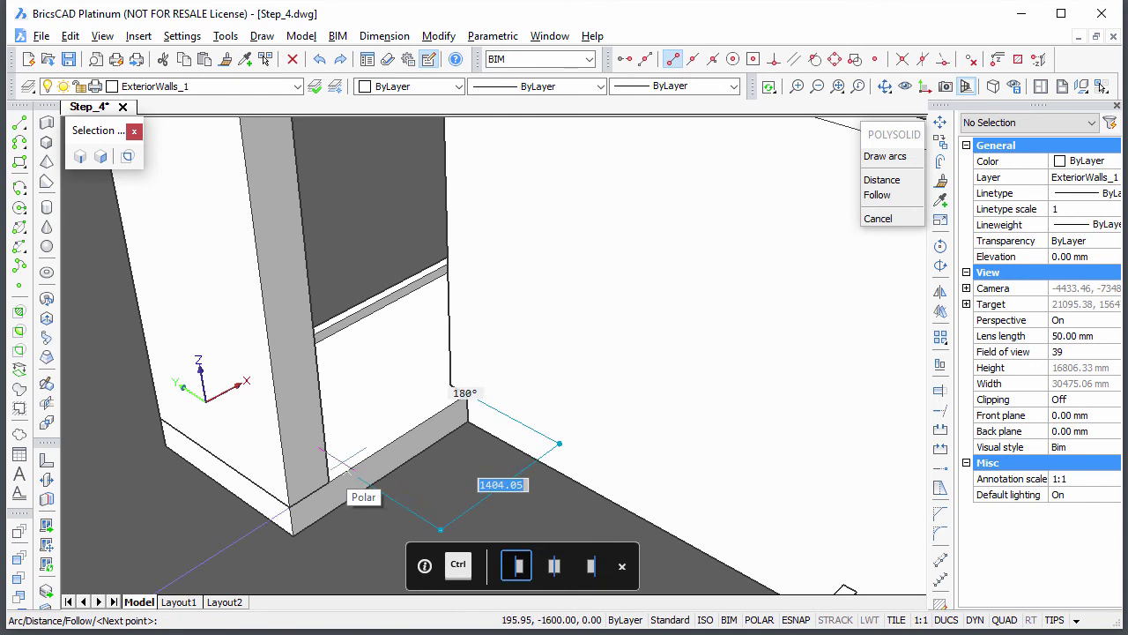
click(328, 481)
key(Return)
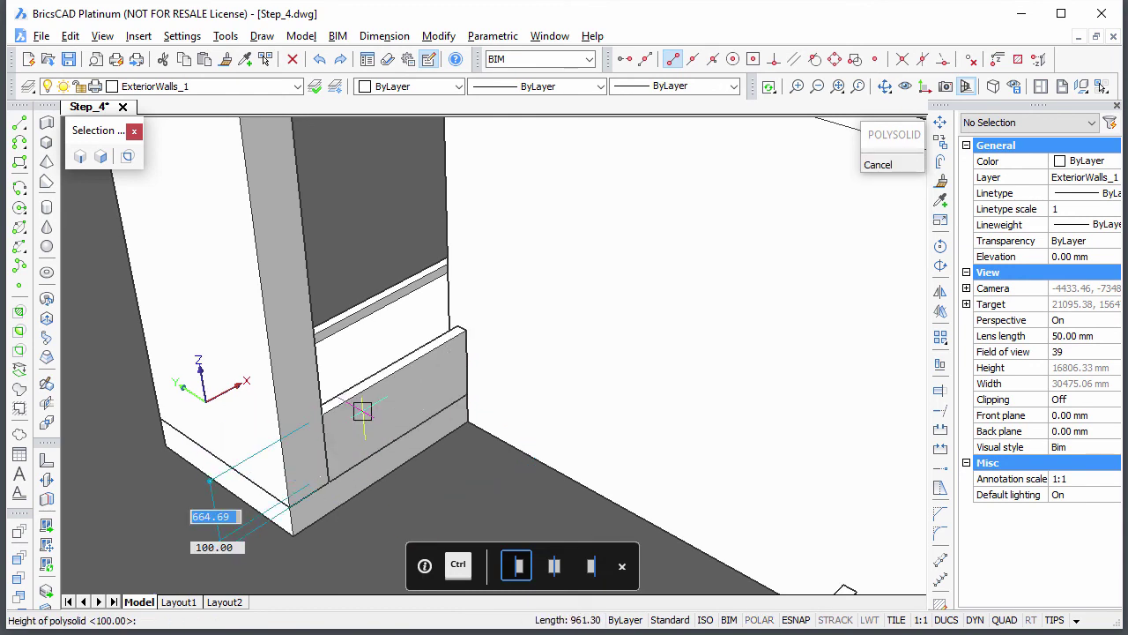
key(Return)
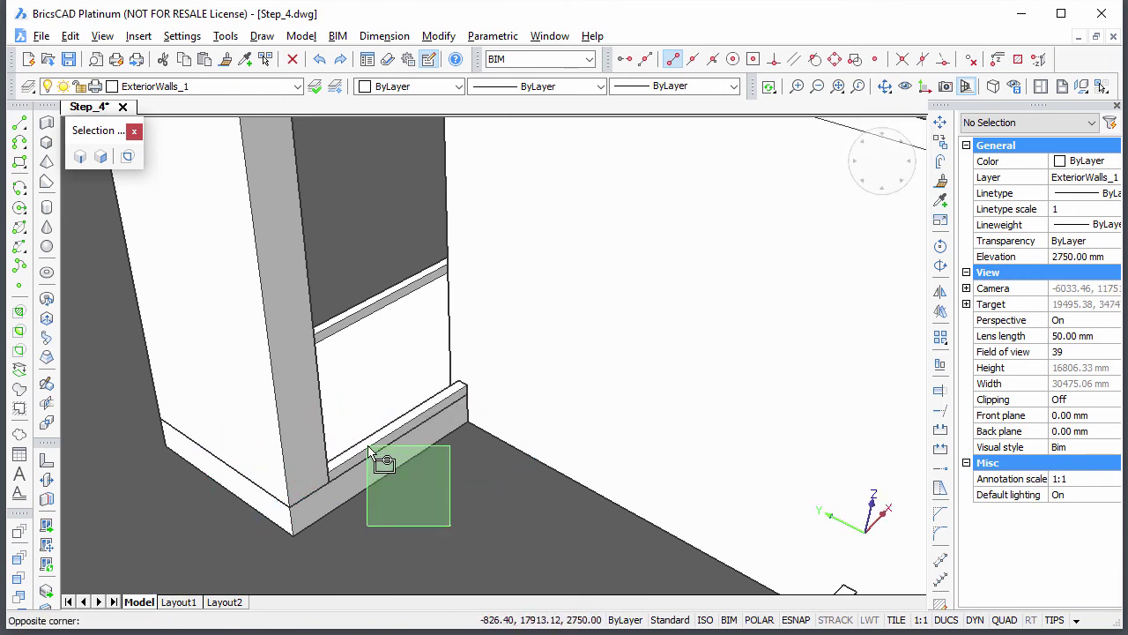
click(367, 445)
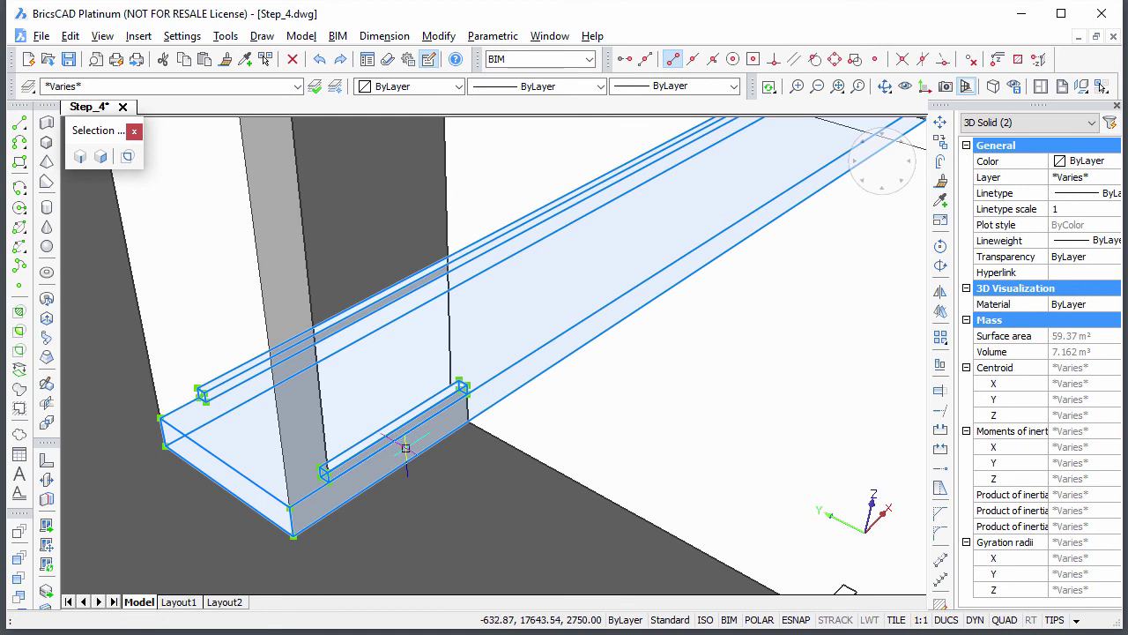
key(Escape)
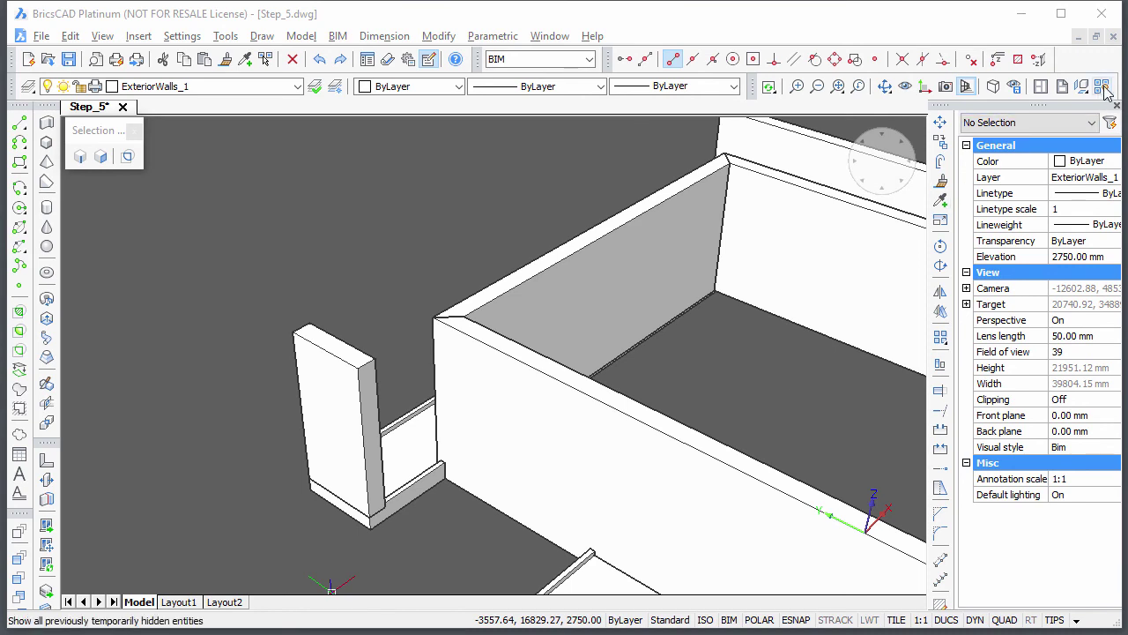
Step: Show all temporarily hidden entities and enable boundary detection for when no command is active
click(1103, 86)
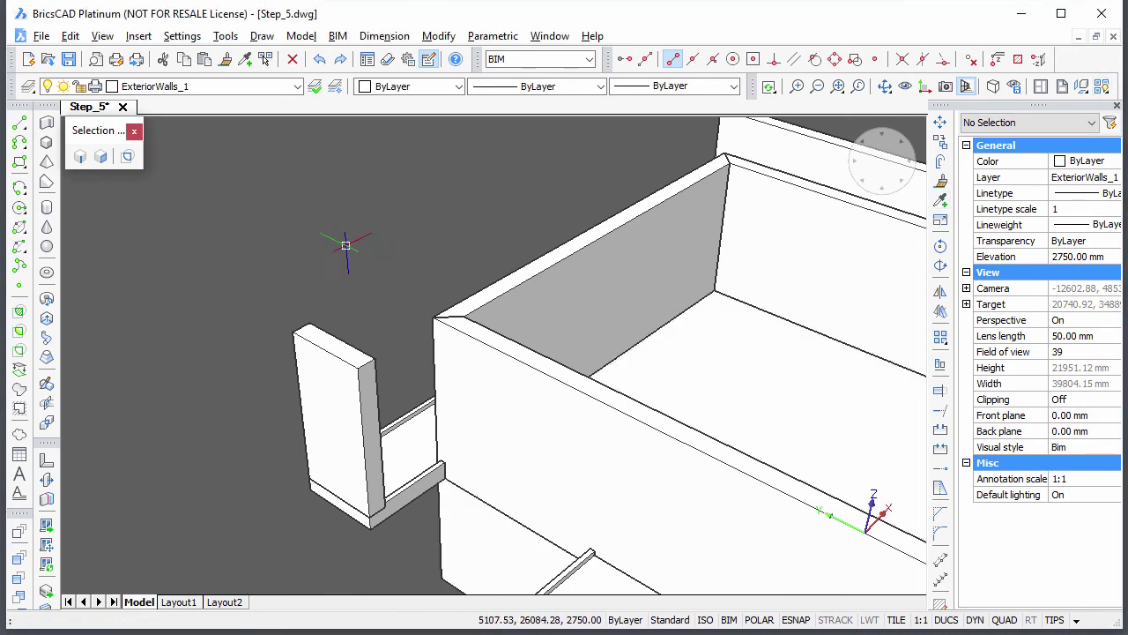
middle_click(116, 306)
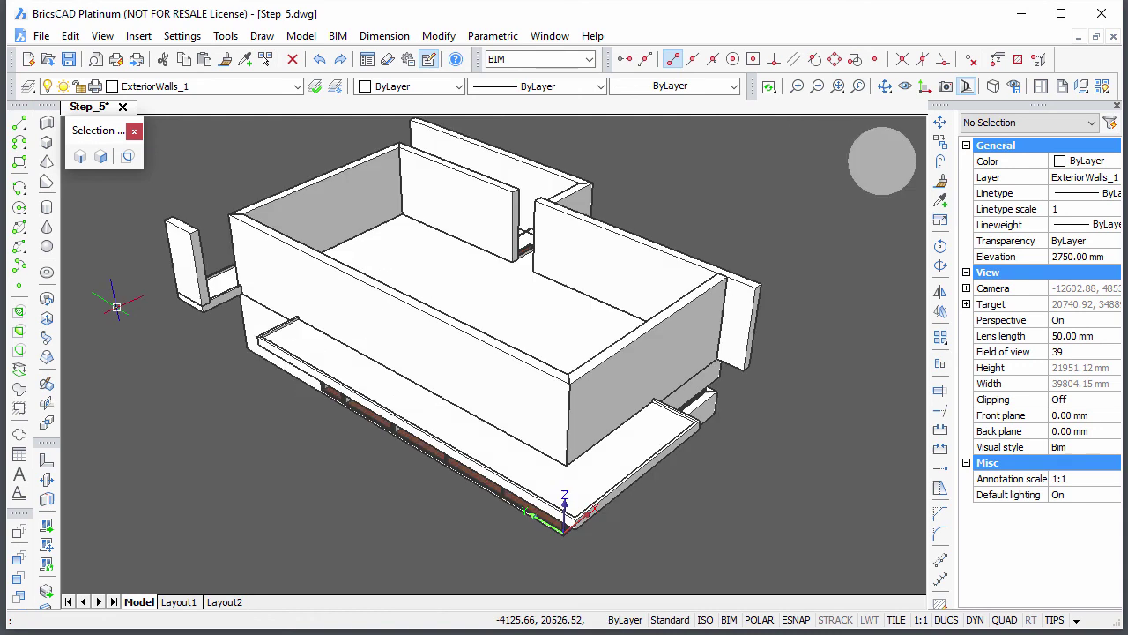
click(127, 156)
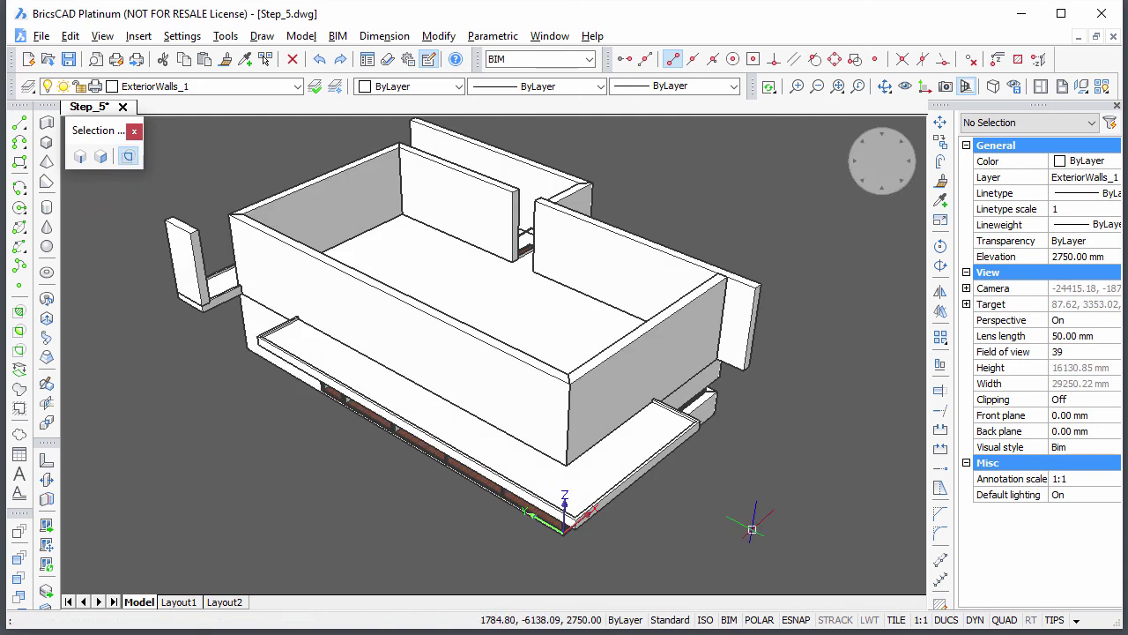
Step: Extrude the rectangular boundary detected on the floor slab's underside, between the enclosing walls below, through the slab to cut an opening
shift+middle_drag(781, 574, 749, 466)
mouse_move(530, 312)
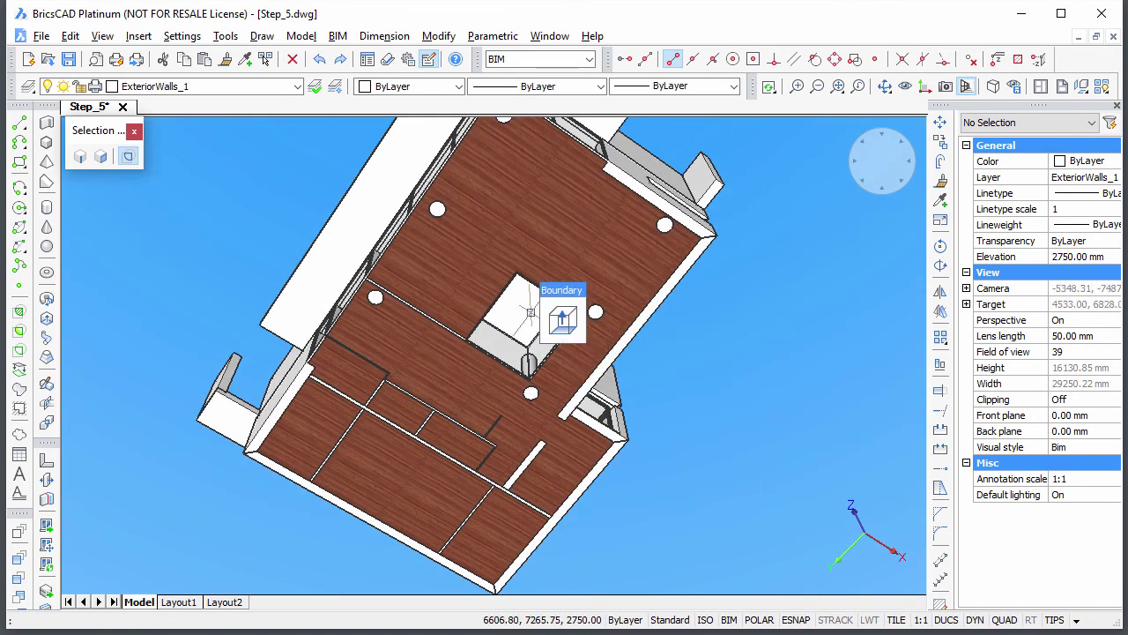
click(564, 319)
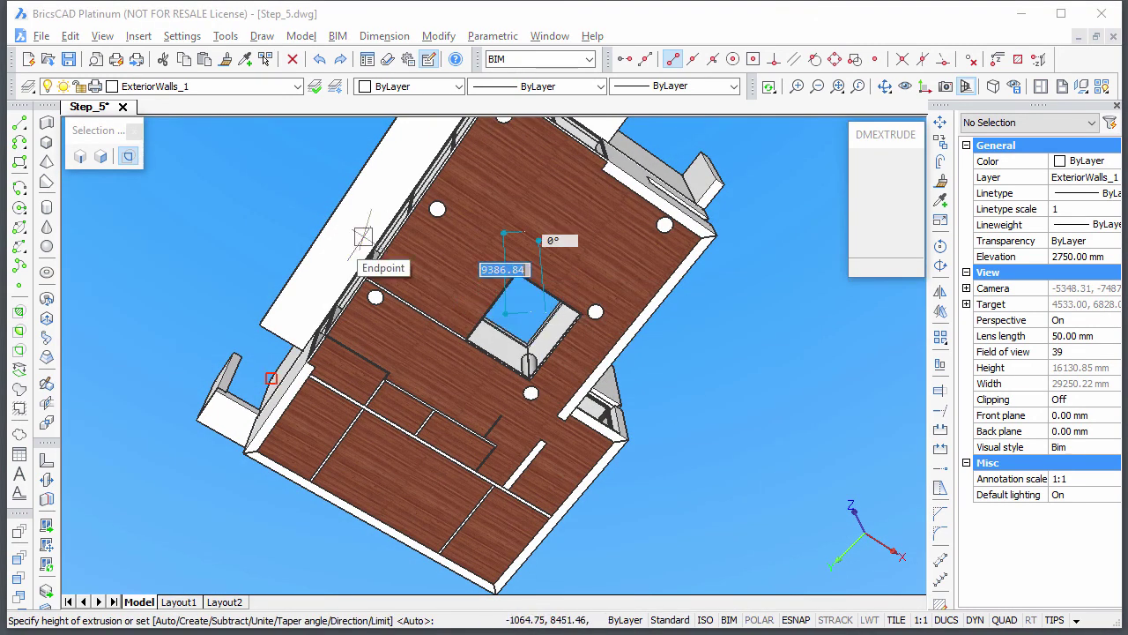
key(Escape)
shift+middle_drag(244, 250, 297, 429)
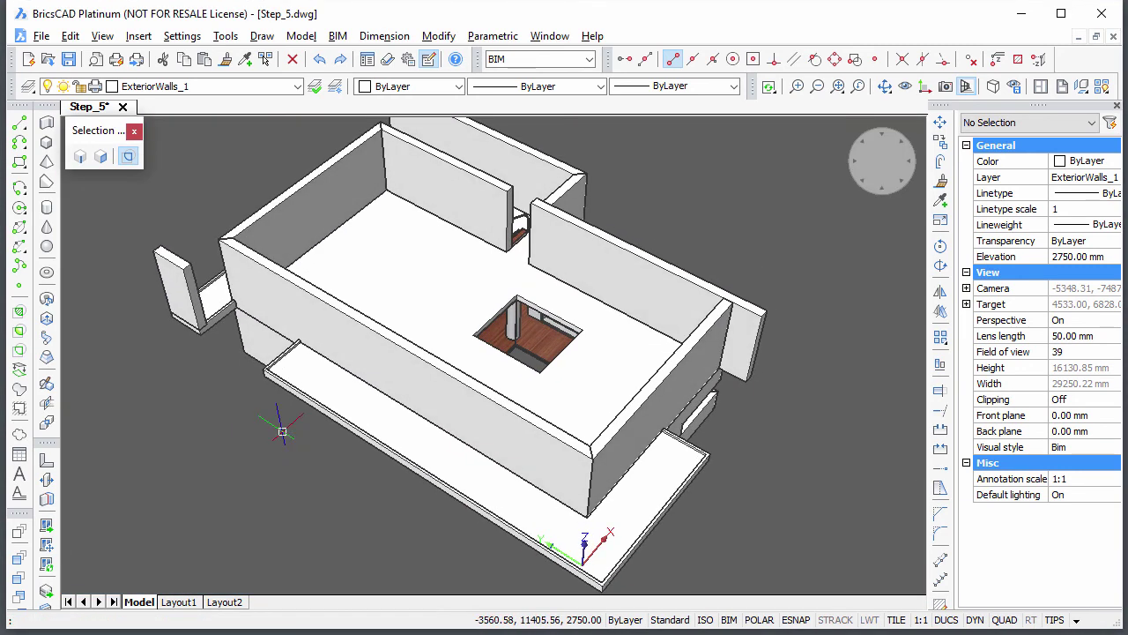
scroll(238, 497, down, 2)
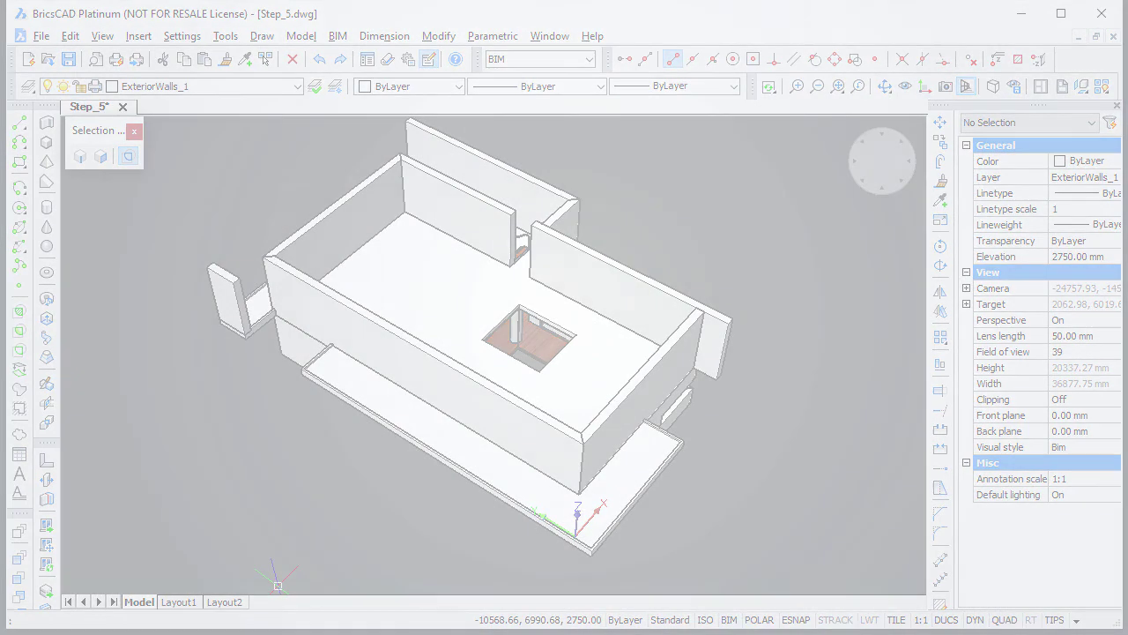